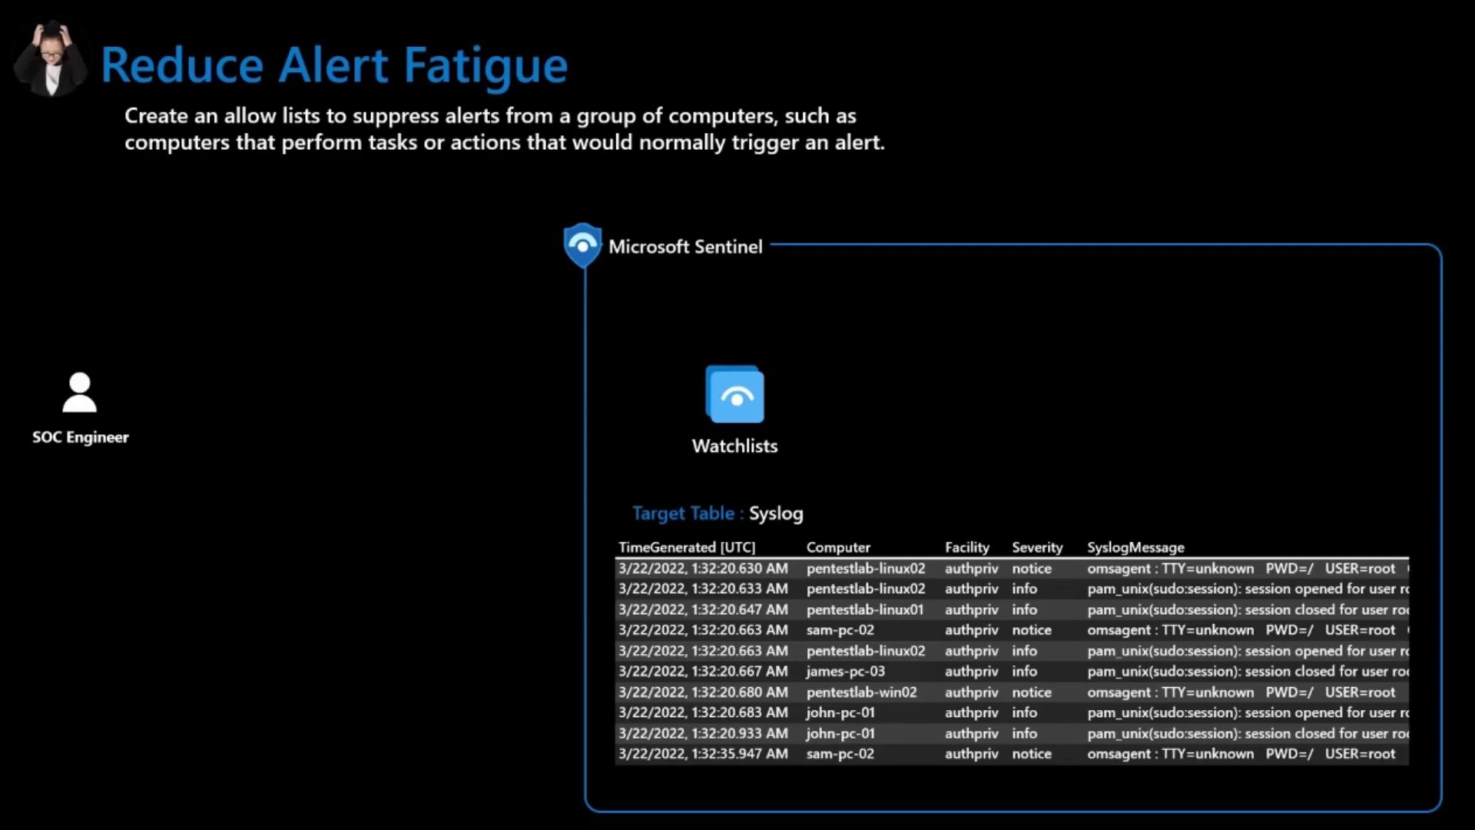
Advance the slide build to show the watchlist step and its Supress Device Alerts table
key("Right")
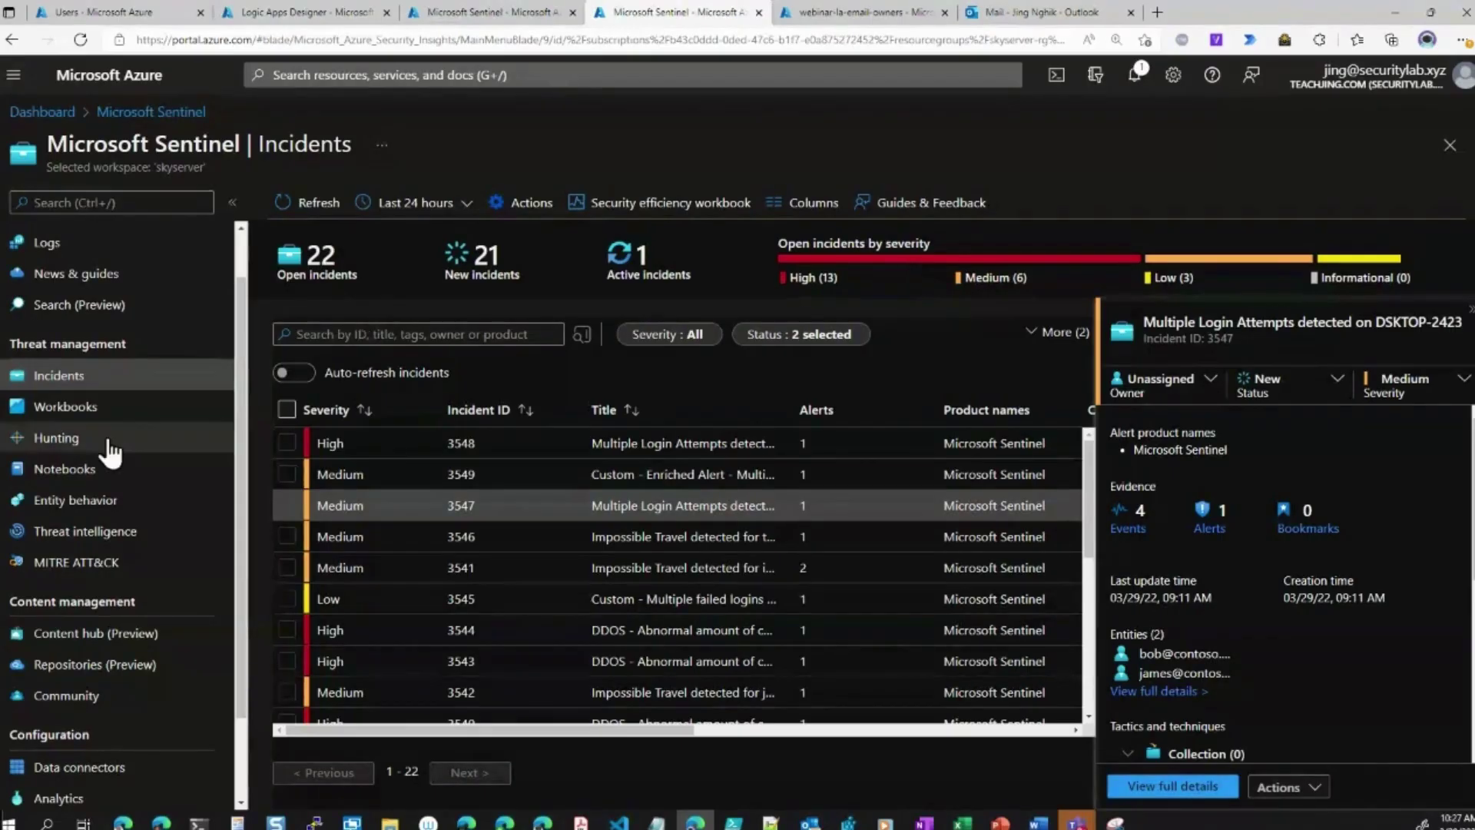
In Logs, paste and run the CustomSyslog_CL query counting failed messages per computer
left_click(99, 244)
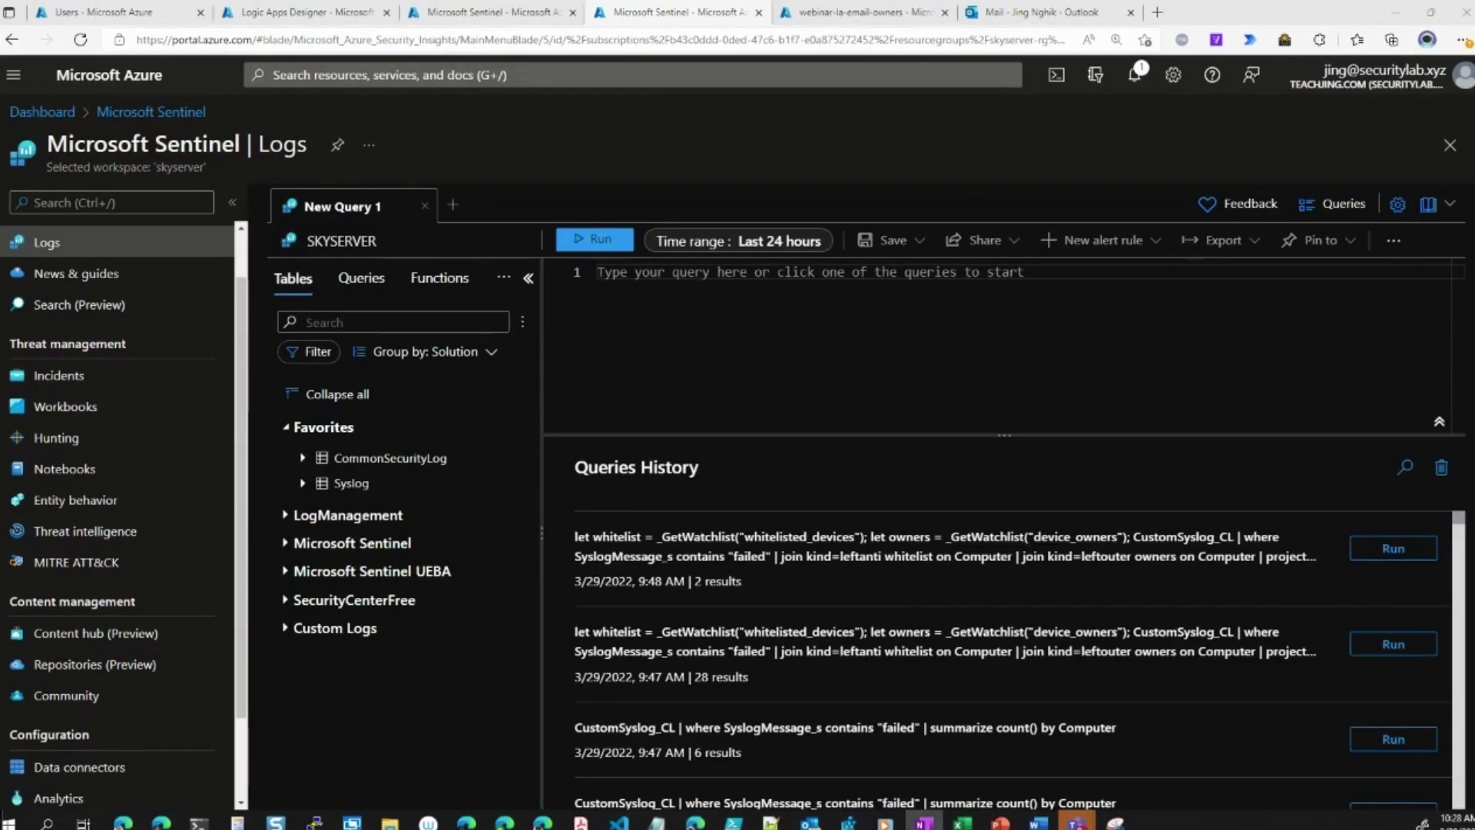
left_click(615, 20)
type("CustomSyslog_CL | where SyslogMessage_s contains \"failed\" | summarize count() by Computer")
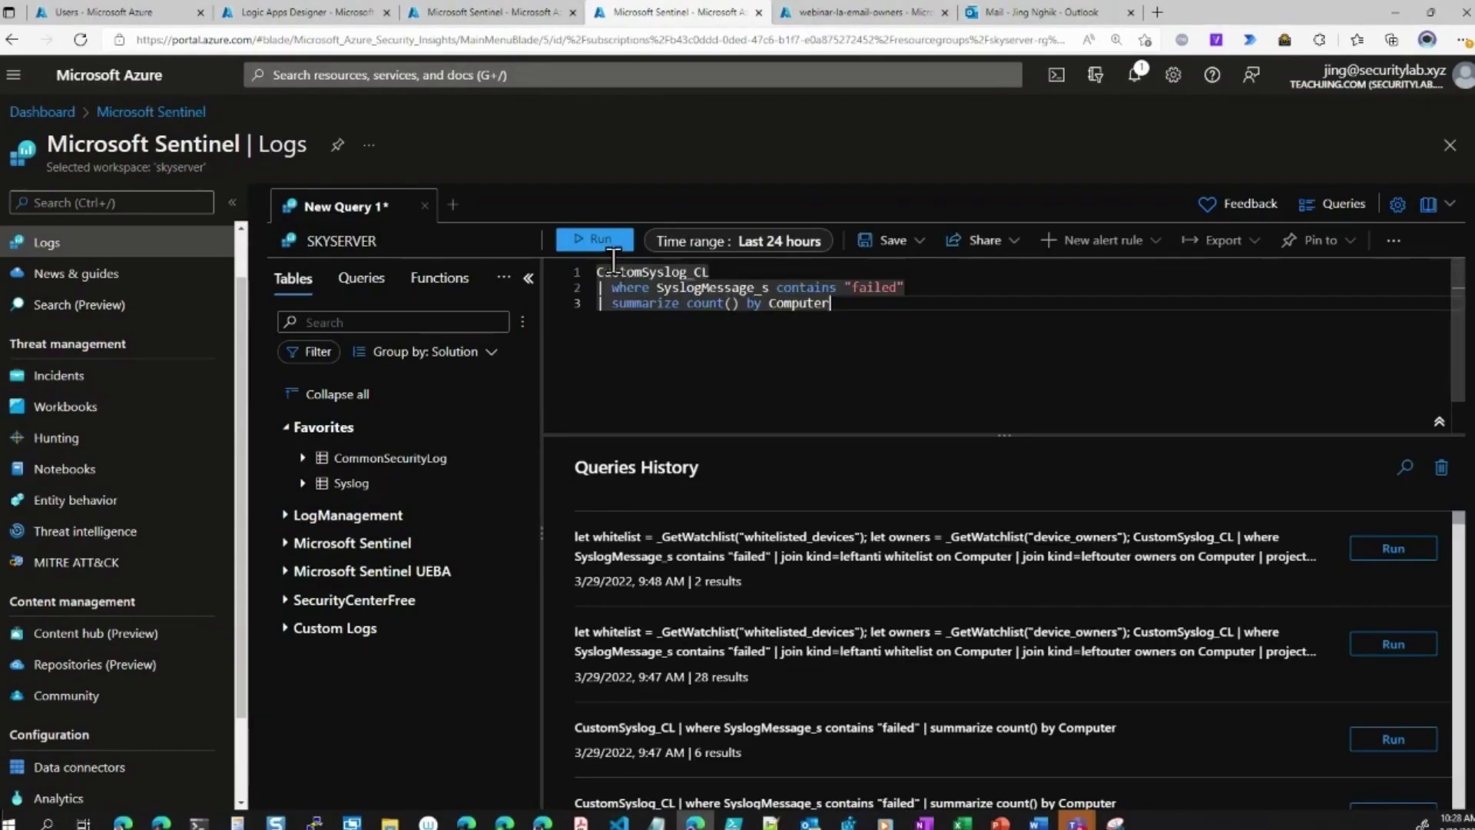
left_click(614, 254)
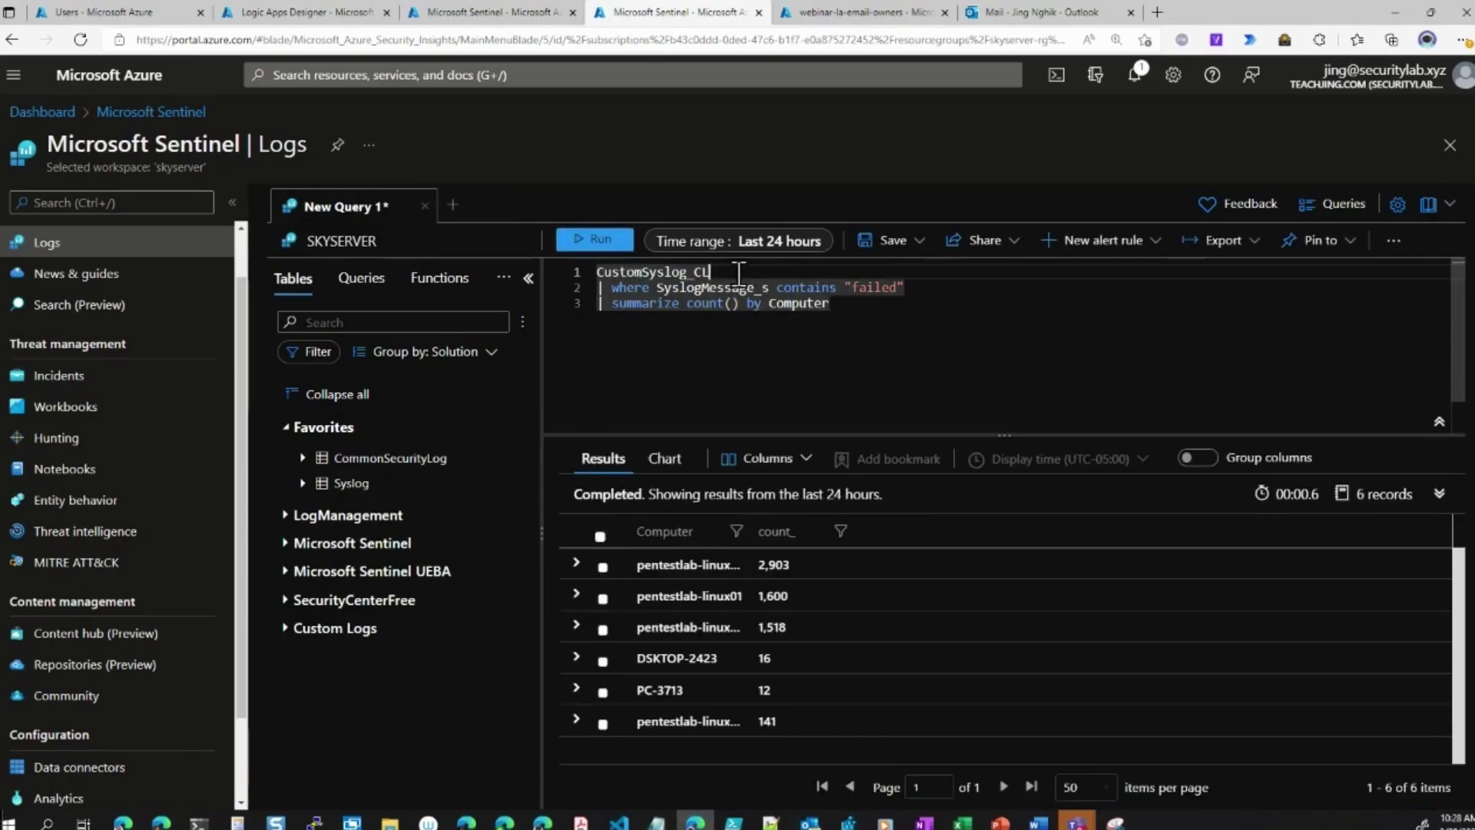
Highlight the CustomSyslog_CL table and 'failed' filter, then widen the Computer column
left_click_drag(718, 272, 600, 271)
left_click_drag(908, 287, 599, 296)
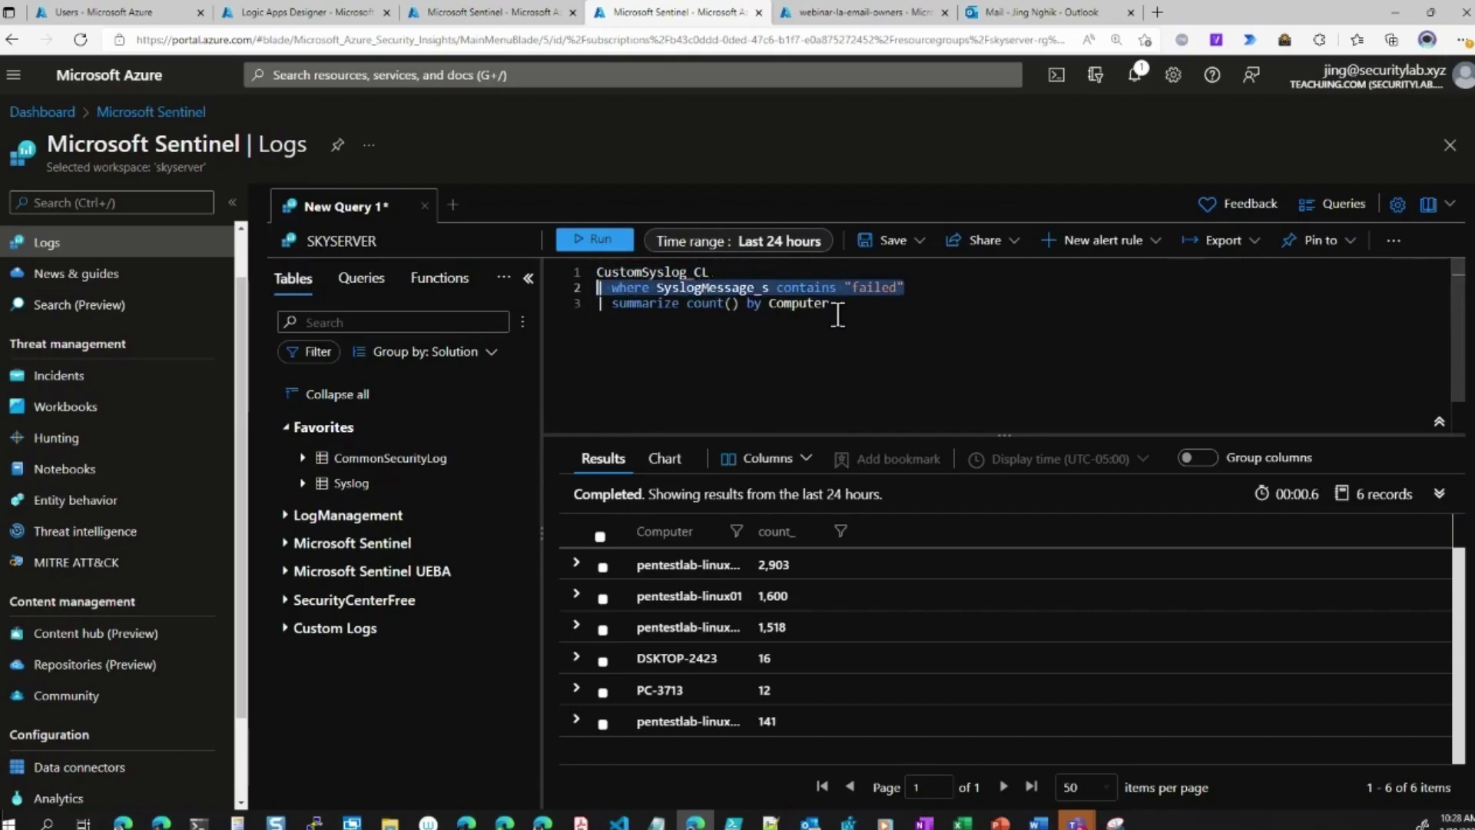
left_click(916, 288)
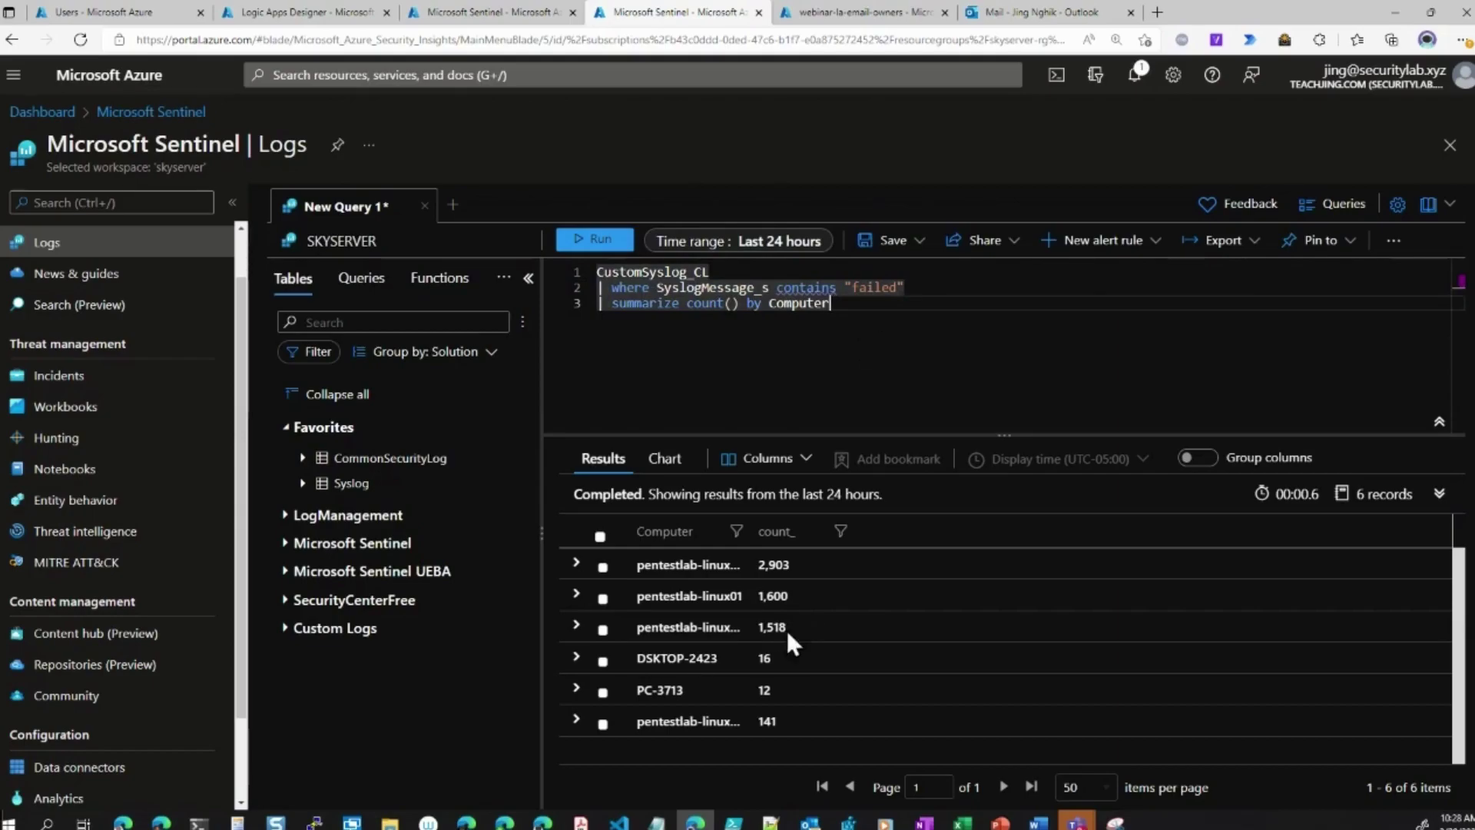
left_click_drag(750, 530, 773, 532)
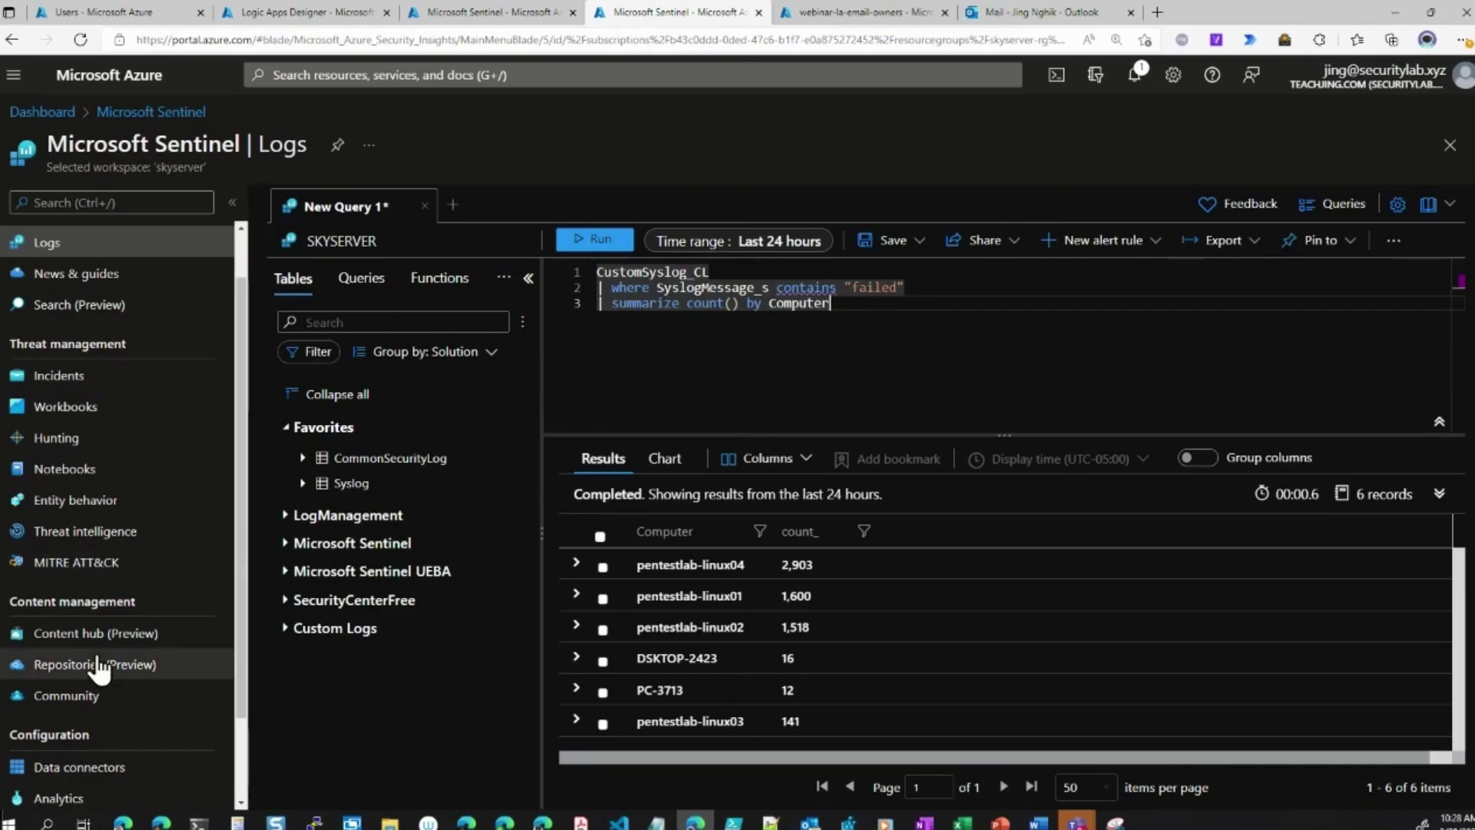
Open the Watchlist page in a new browser tab and switch to it
scroll(99, 676, "down", 2)
right_click(67, 719)
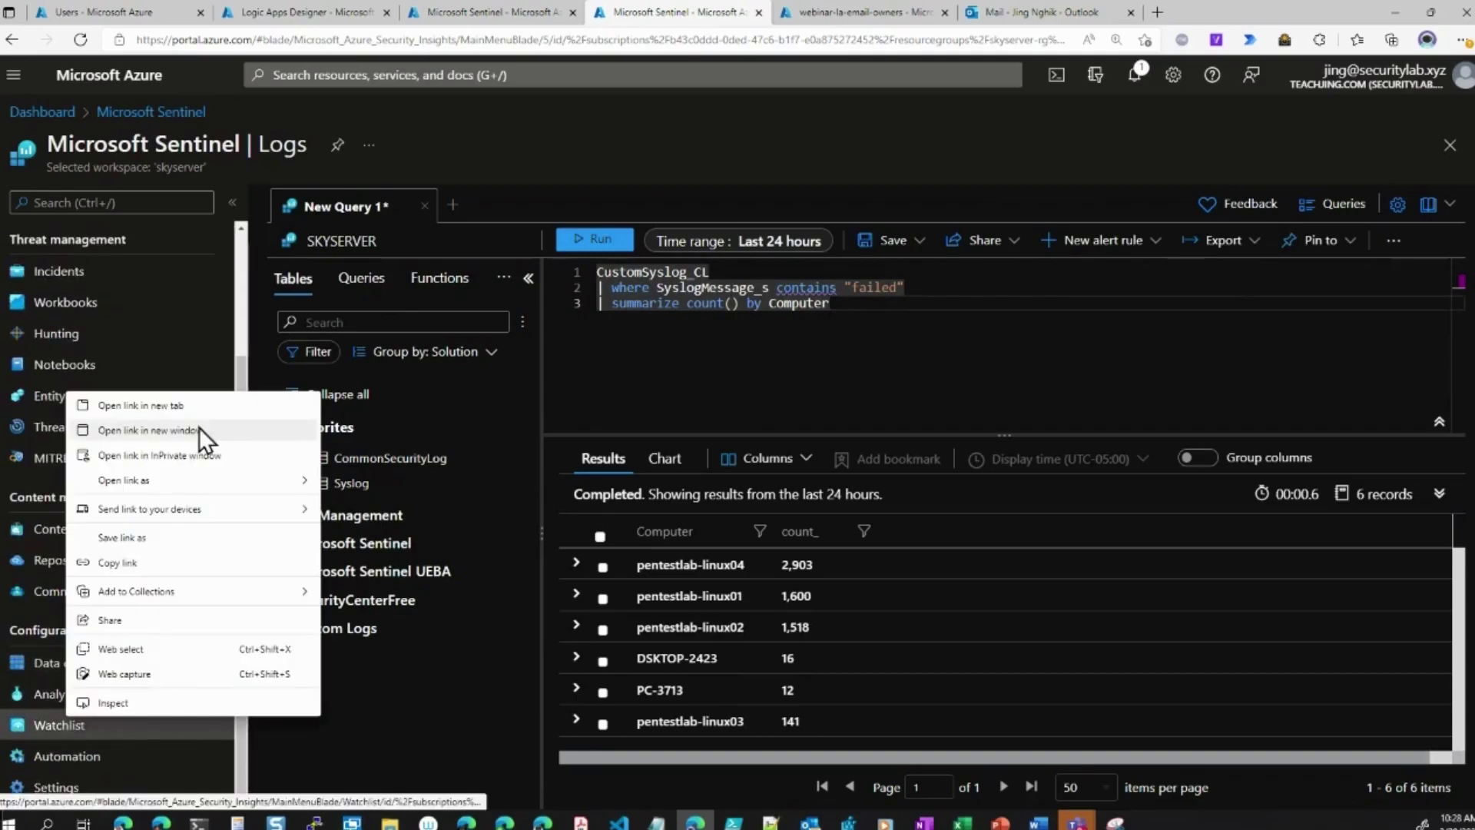
left_click(223, 406)
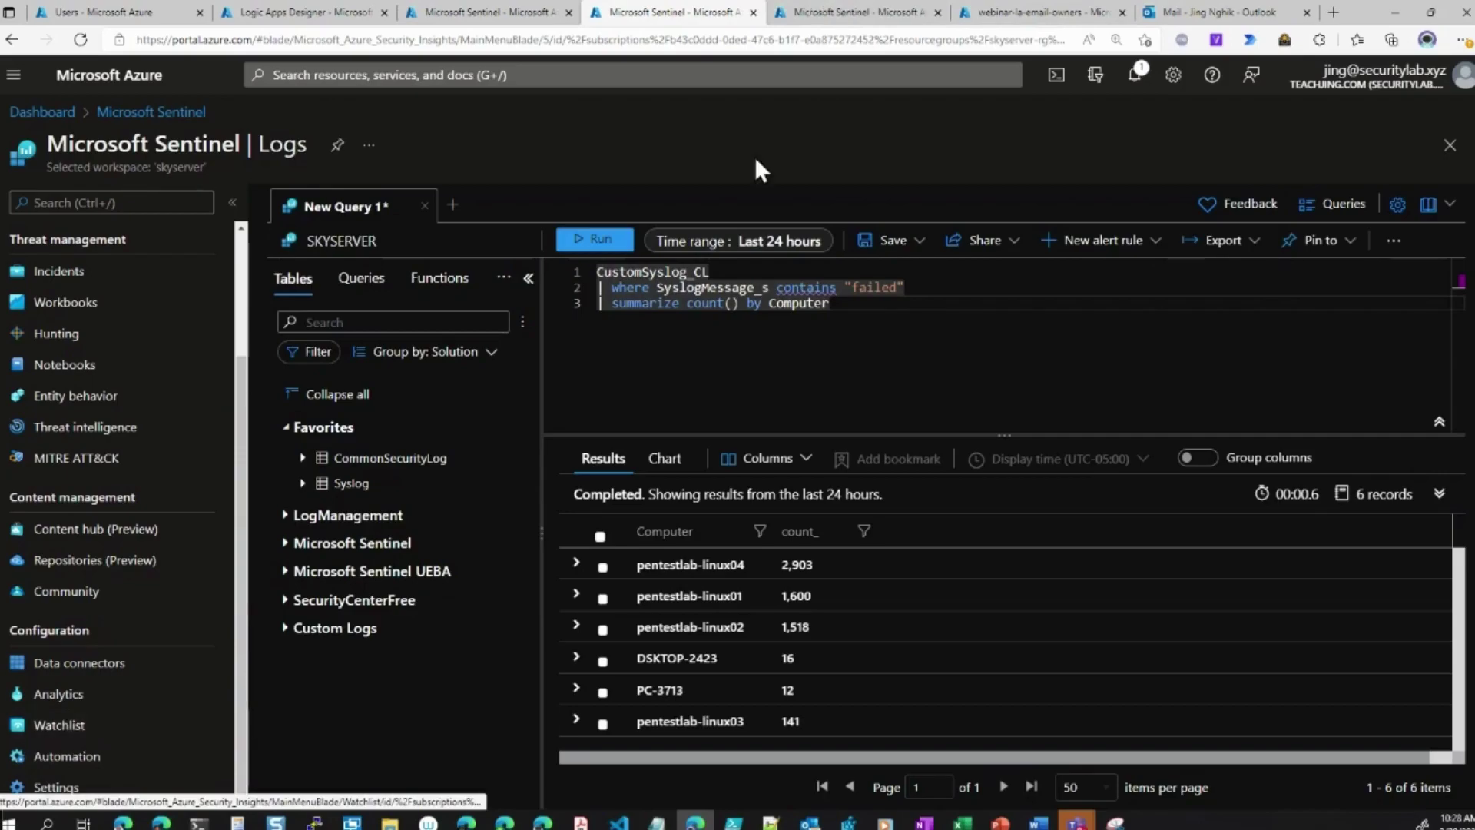
left_click(853, 12)
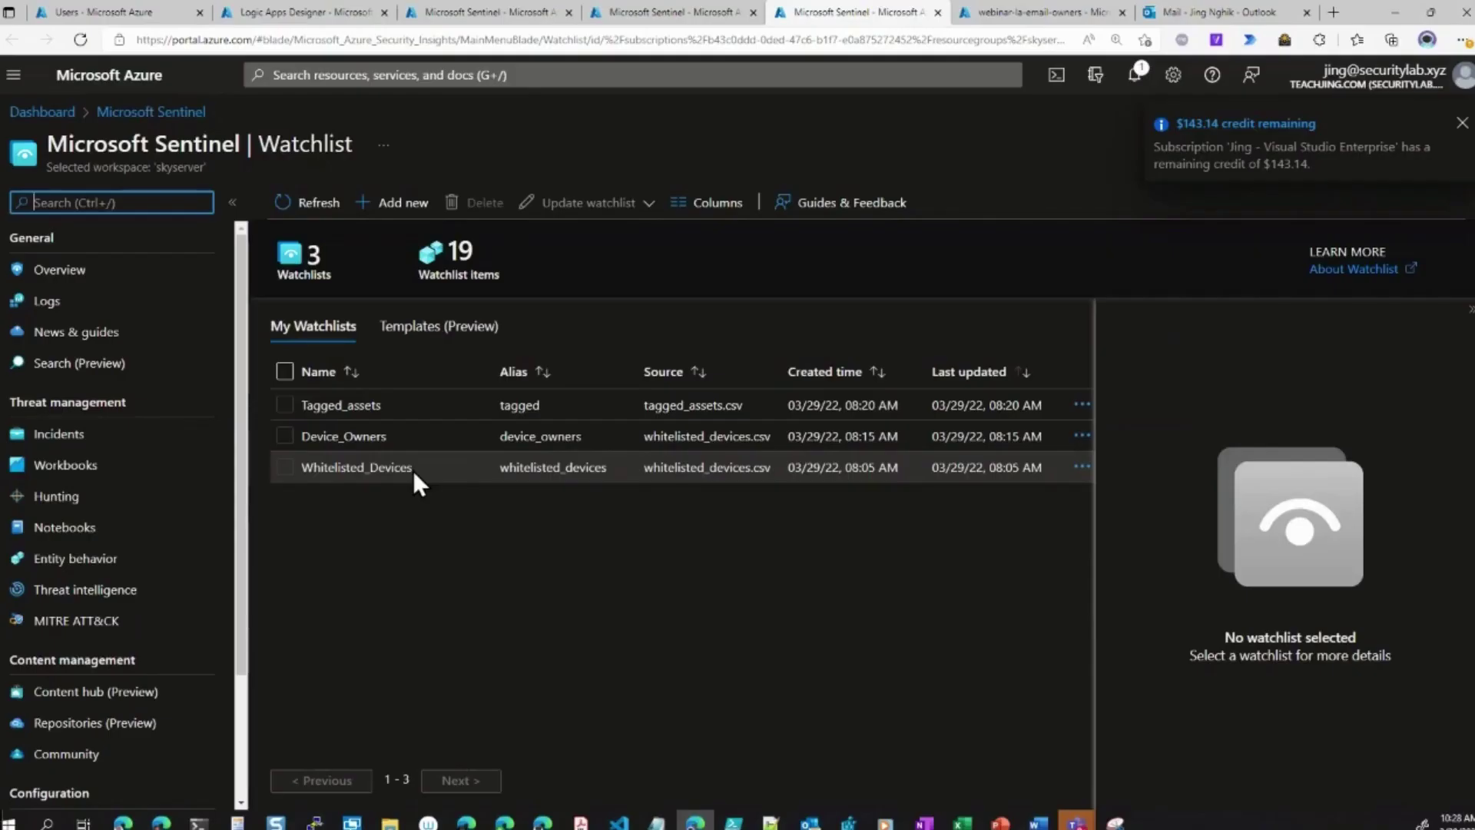
Open the Whitelisted_Devices watchlist items, inspect pentestlab-linux02 and linux04, then return to Logs
left_click(413, 470)
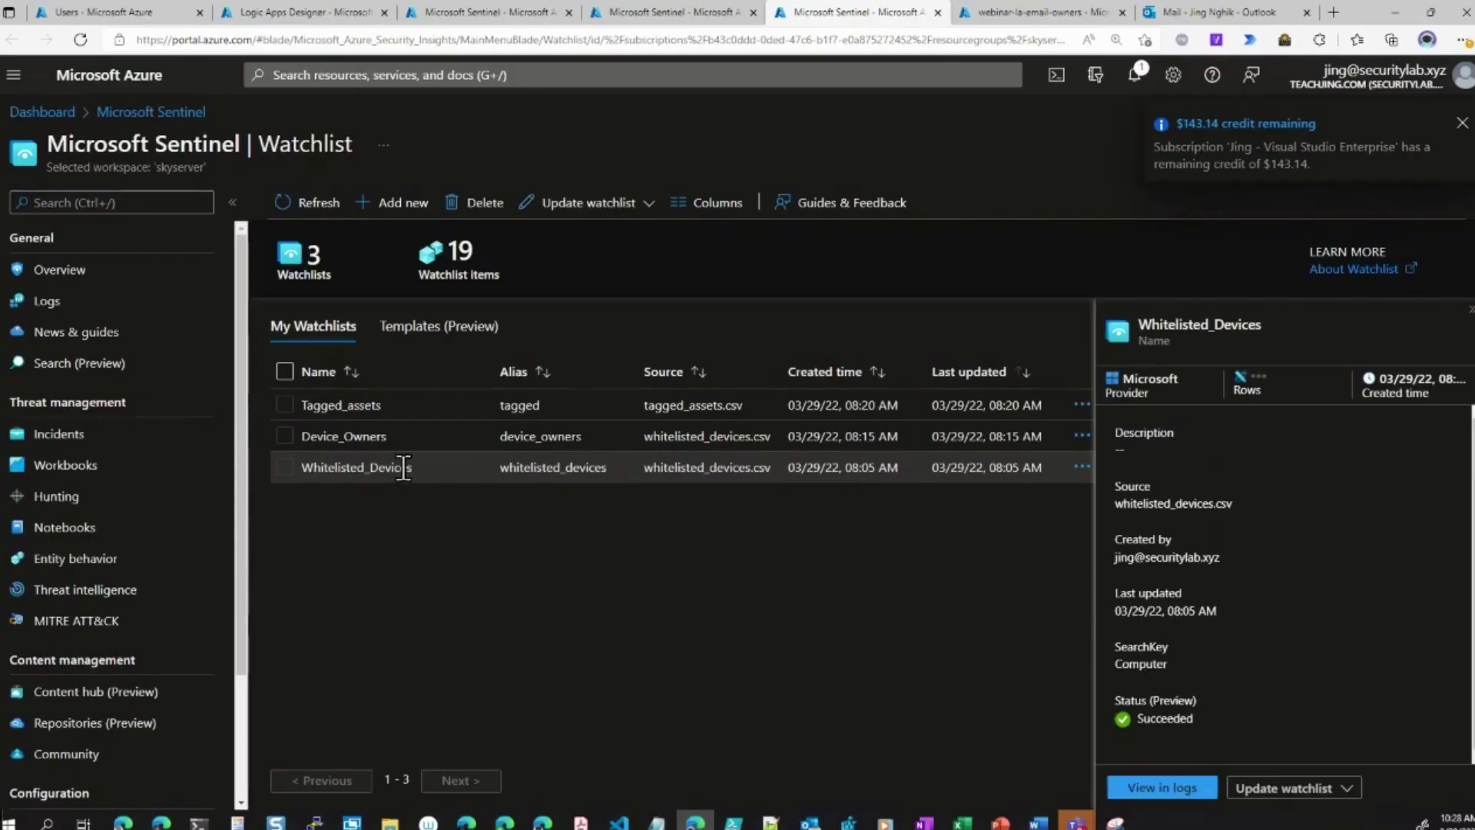
left_click(1284, 789)
left_click(1282, 730)
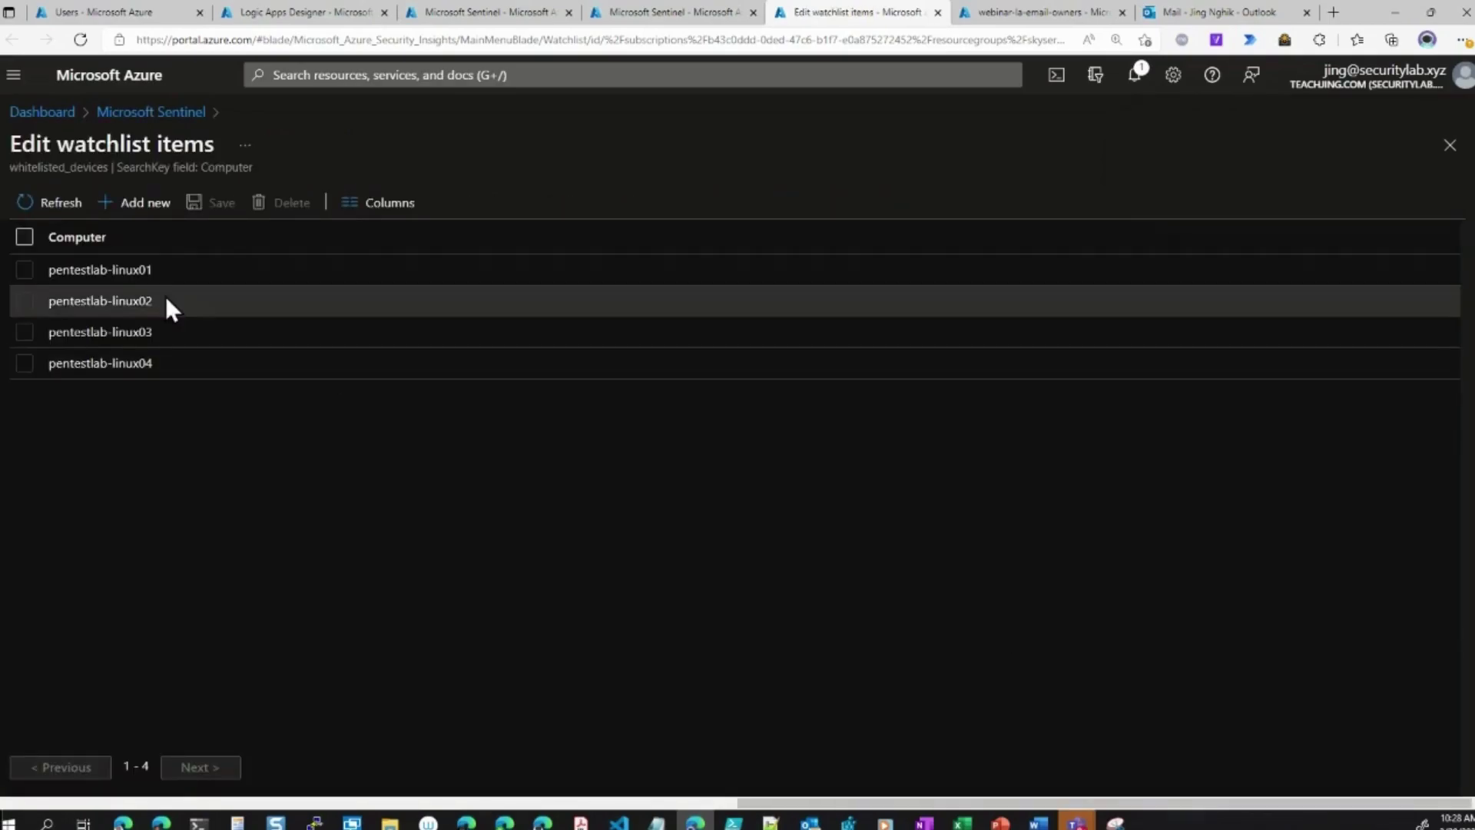
left_click(158, 299)
left_click(94, 271)
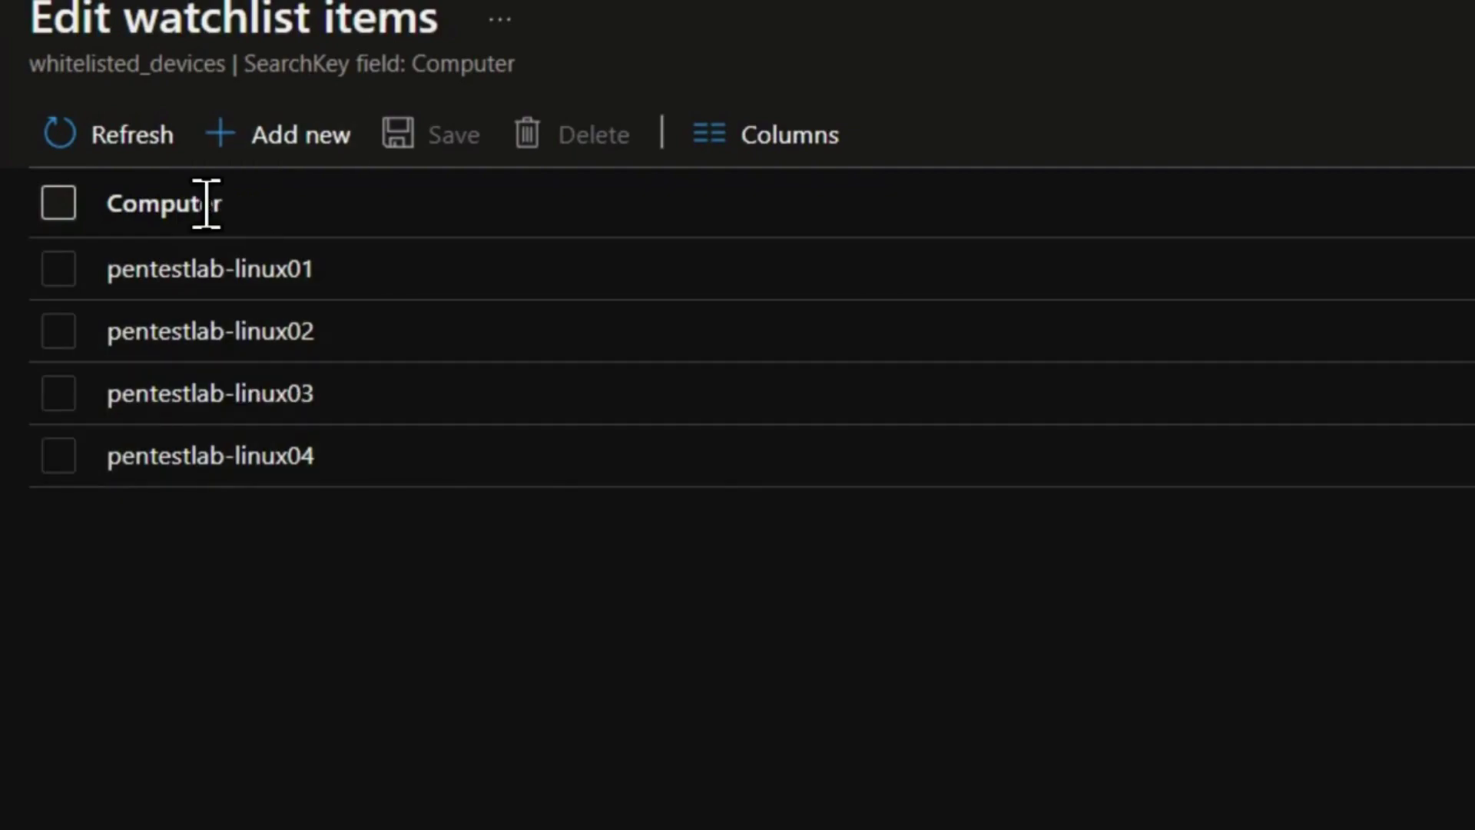
left_click(312, 461)
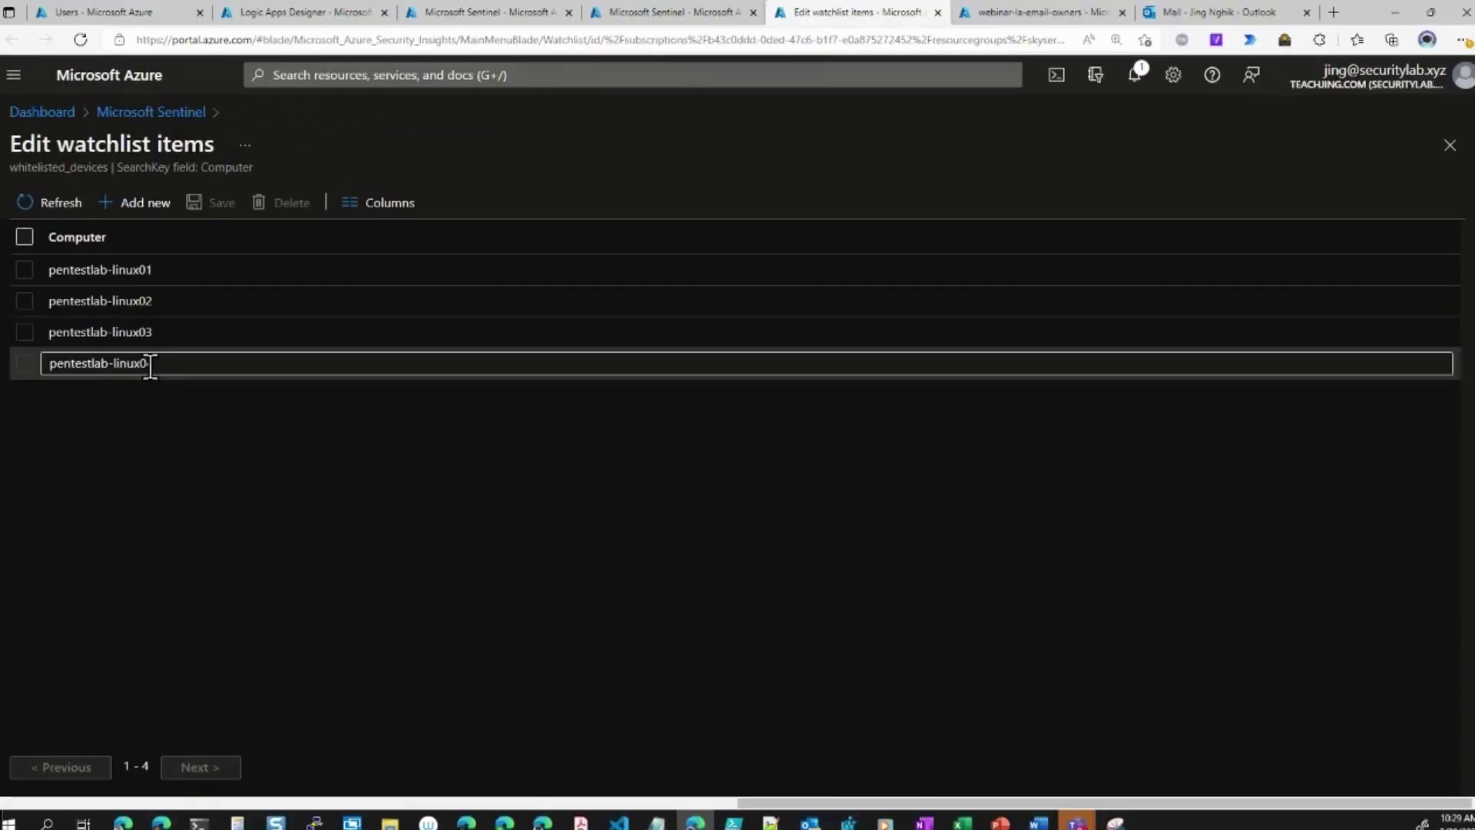
left_click(681, 22)
Add let whitelist = _GetWatchlist("whitelisted_devices") as the query's new first line
left_click_drag(834, 327, 598, 270)
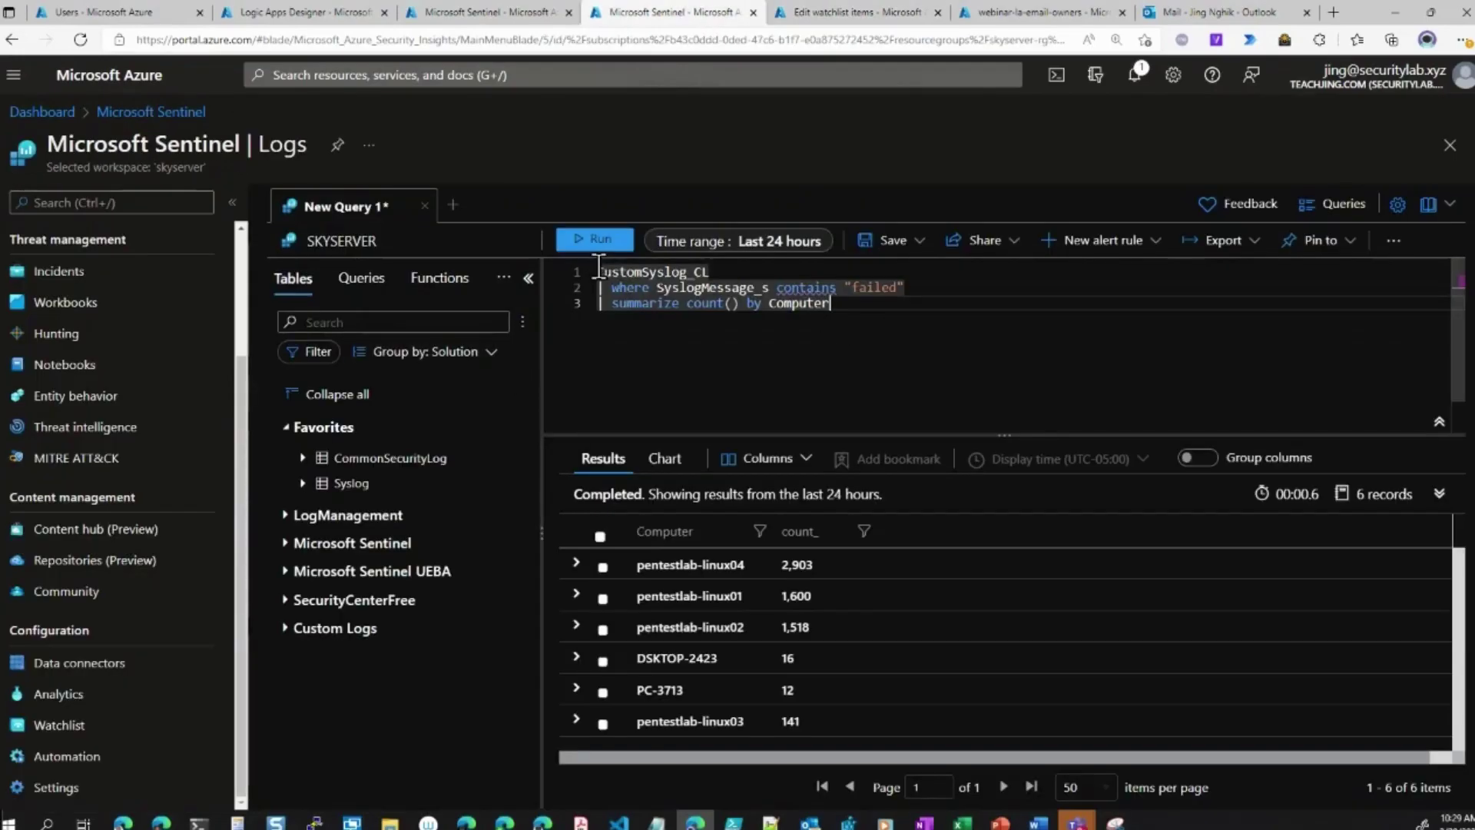
key("Return")
key("Up")
type("let ")
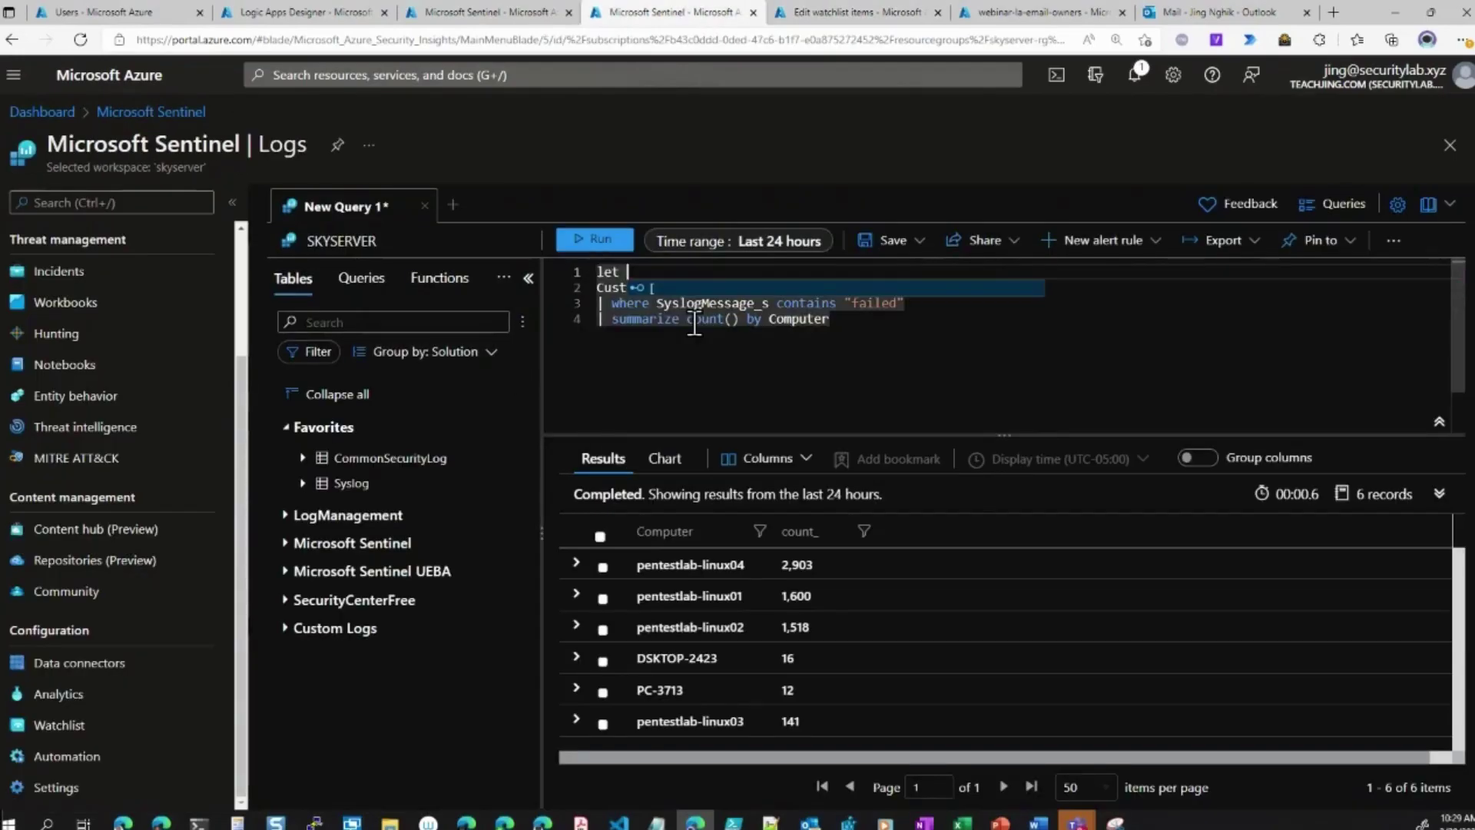
type("whitelist = ")
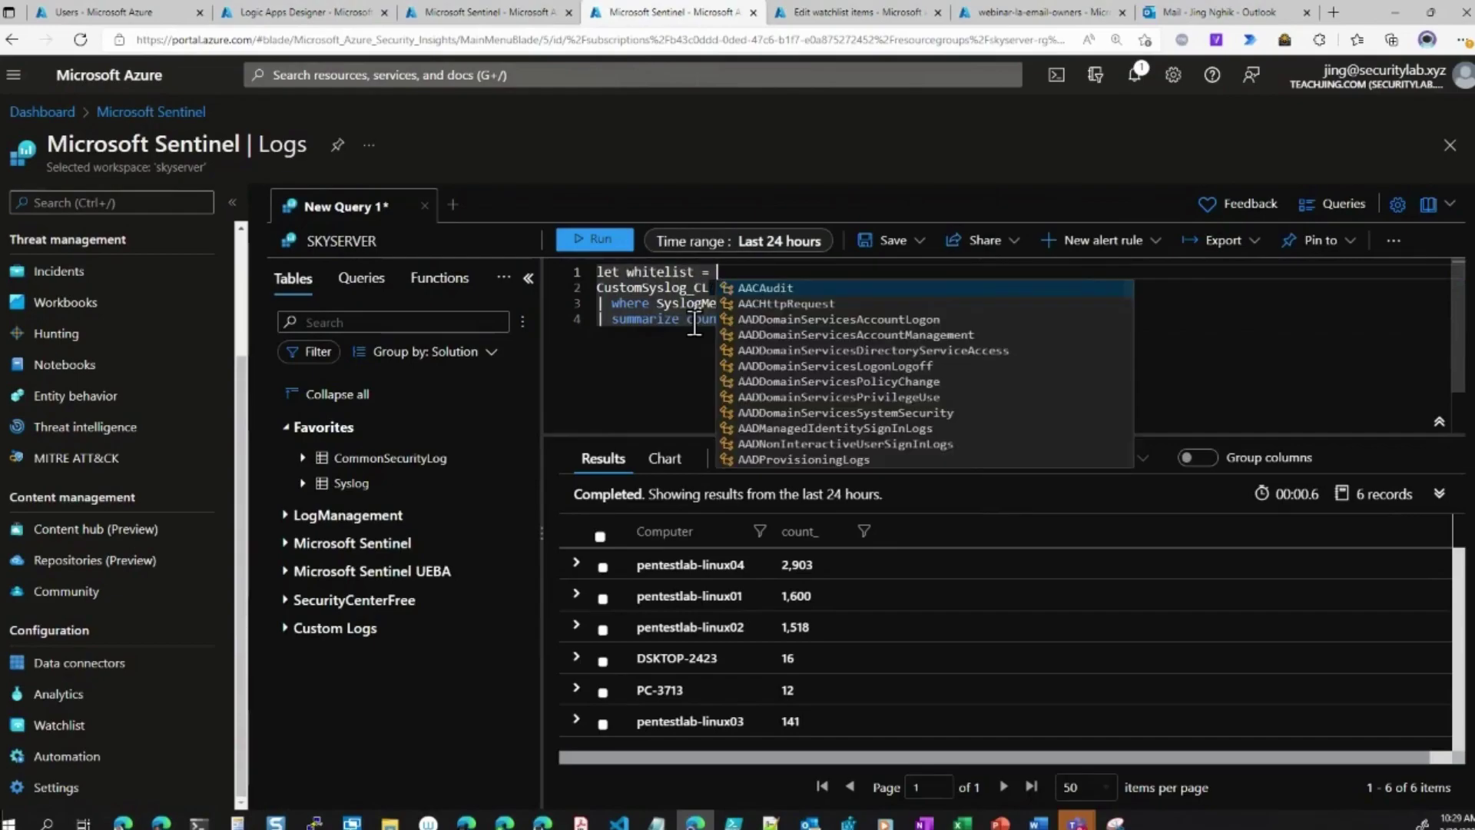
type("_get")
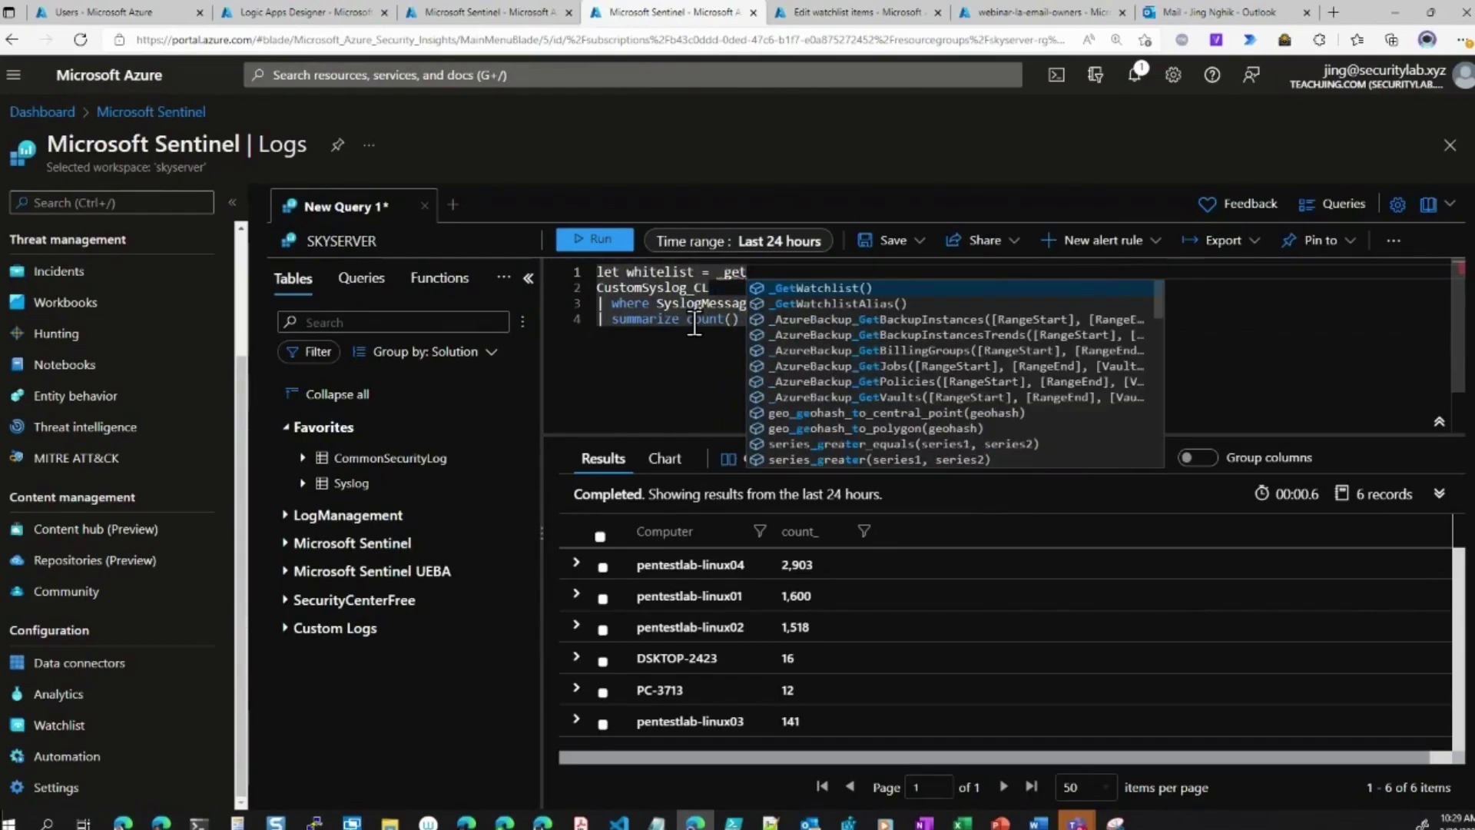
key("Tab")
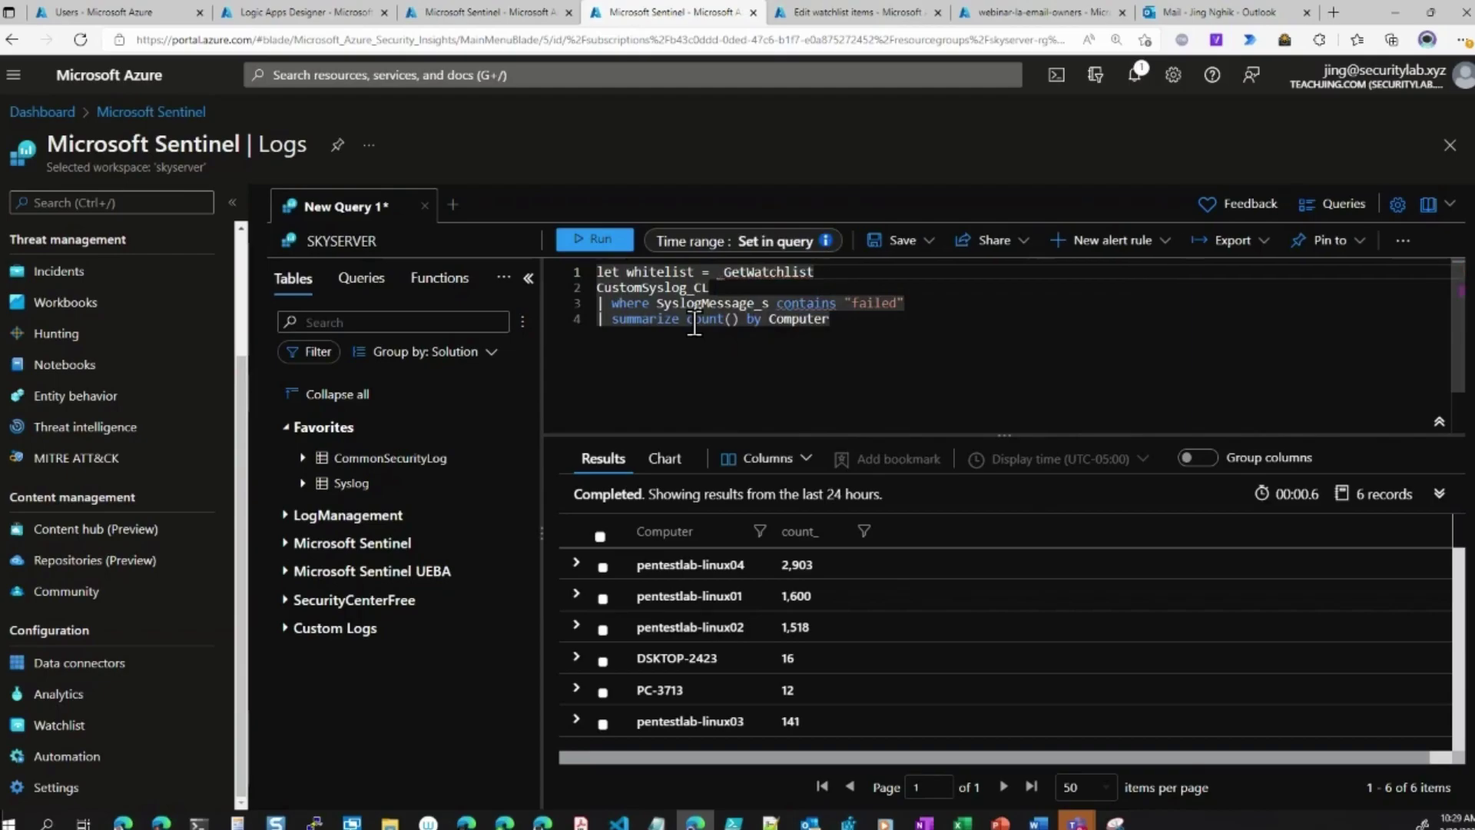
key("Left")
type("\"\"")
left_click(810, 13)
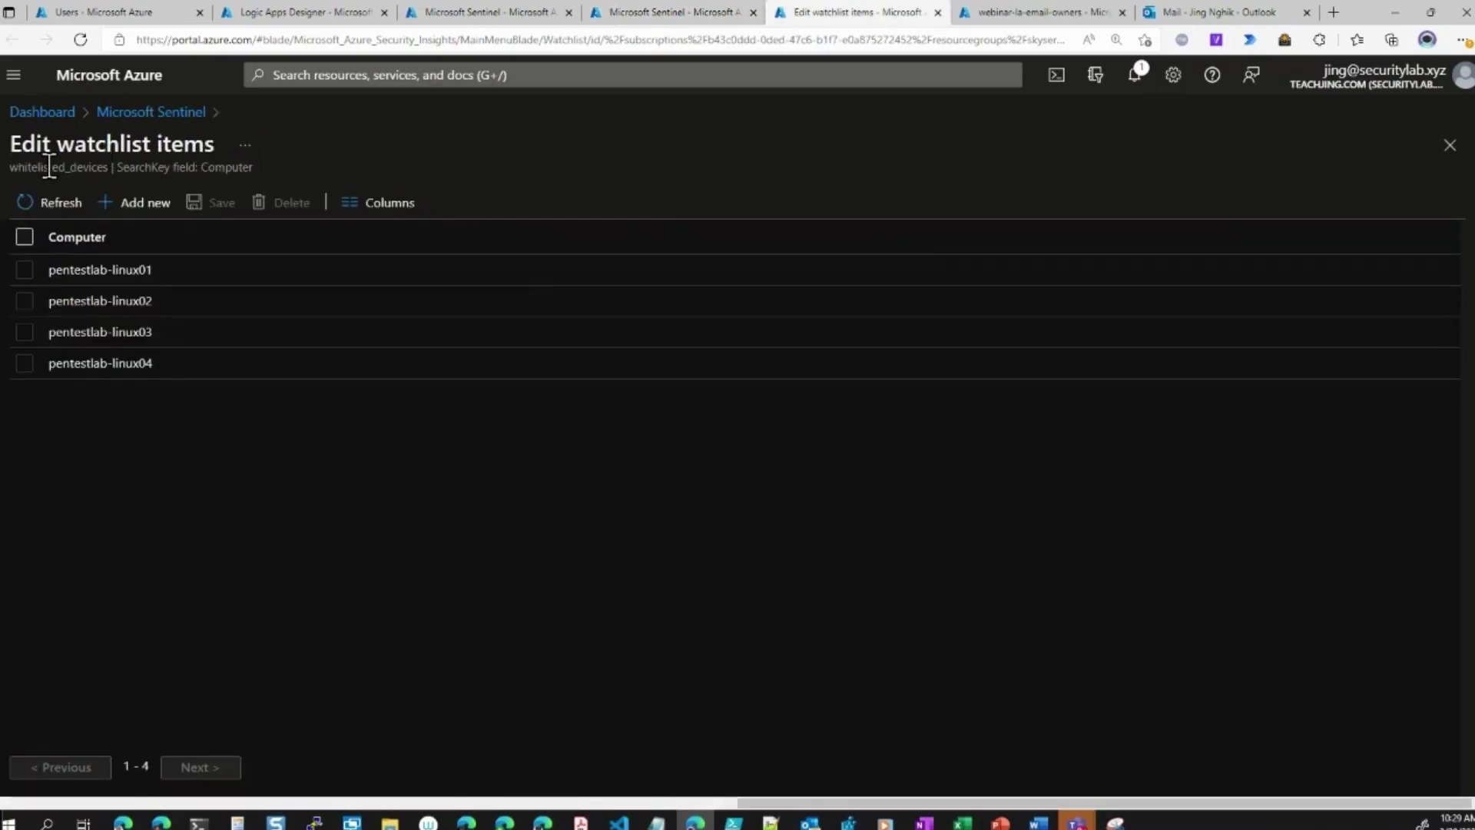
double_click(76, 168)
left_click(680, 13)
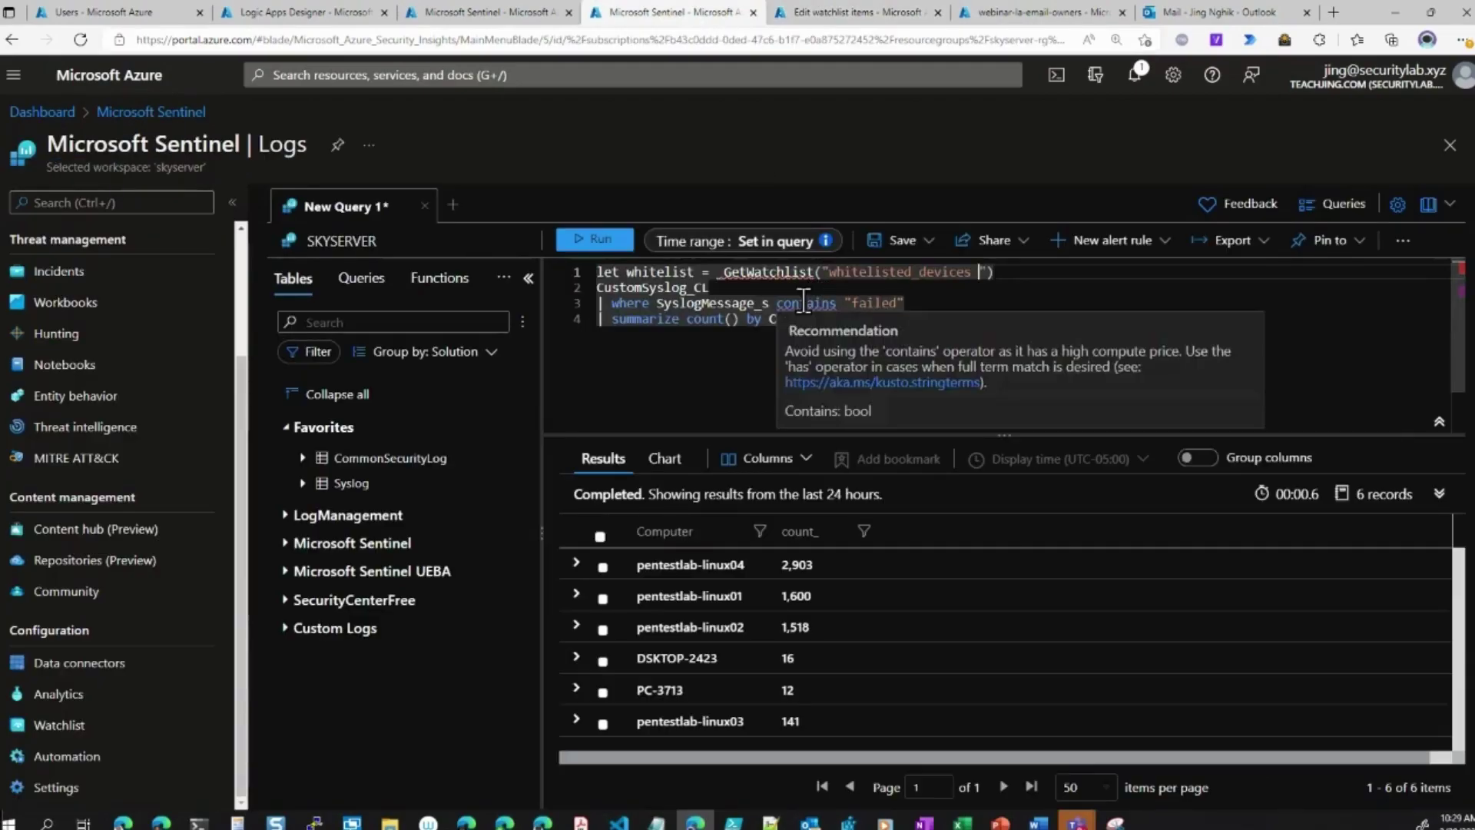
key("BackSpace")
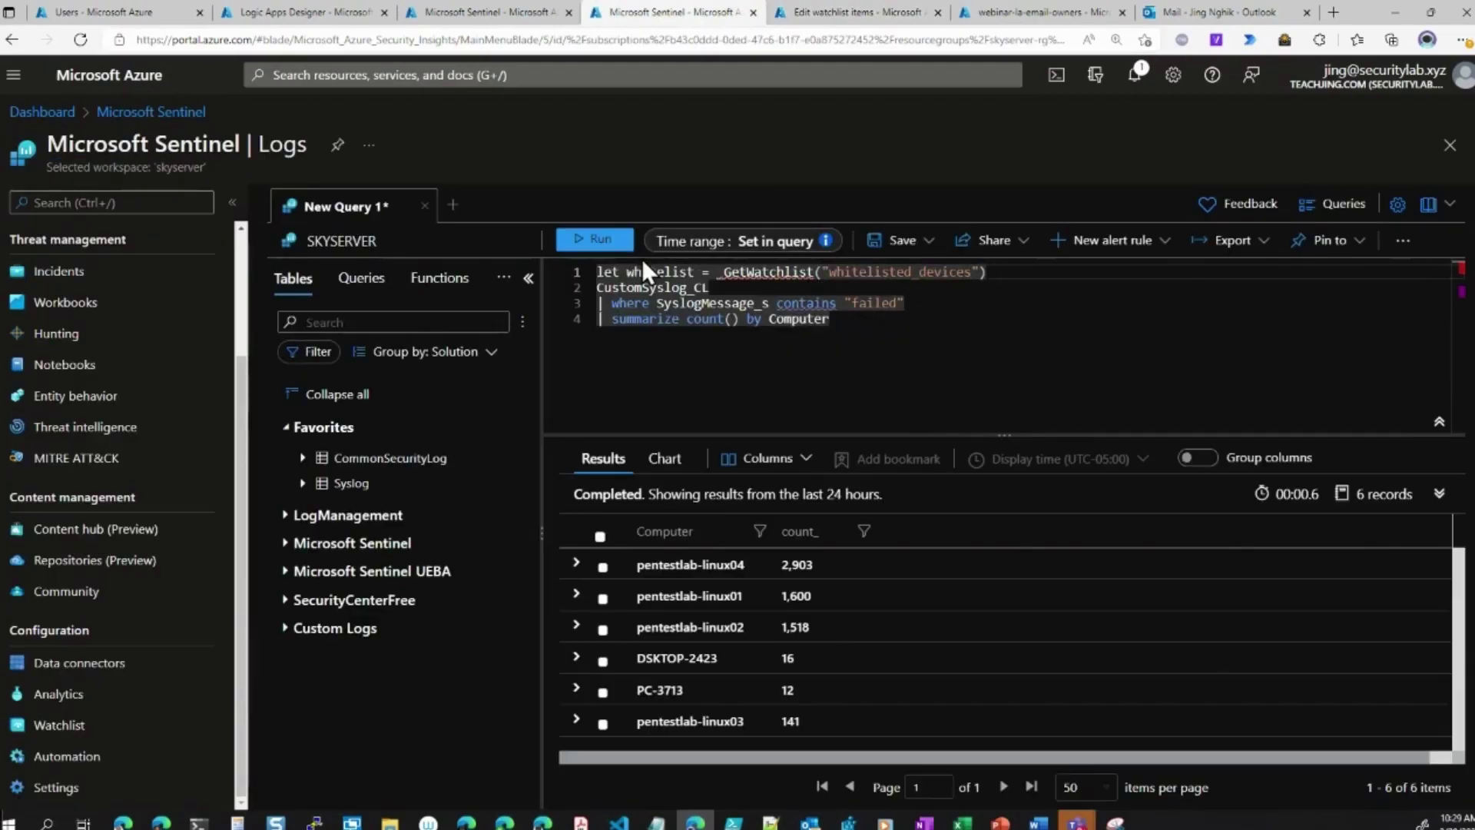
Add a standalone 'whitelist' line 2 and run it, which fails to parse
left_click(598, 287)
key("Return")
key("Return")
key("Up")
key("Up")
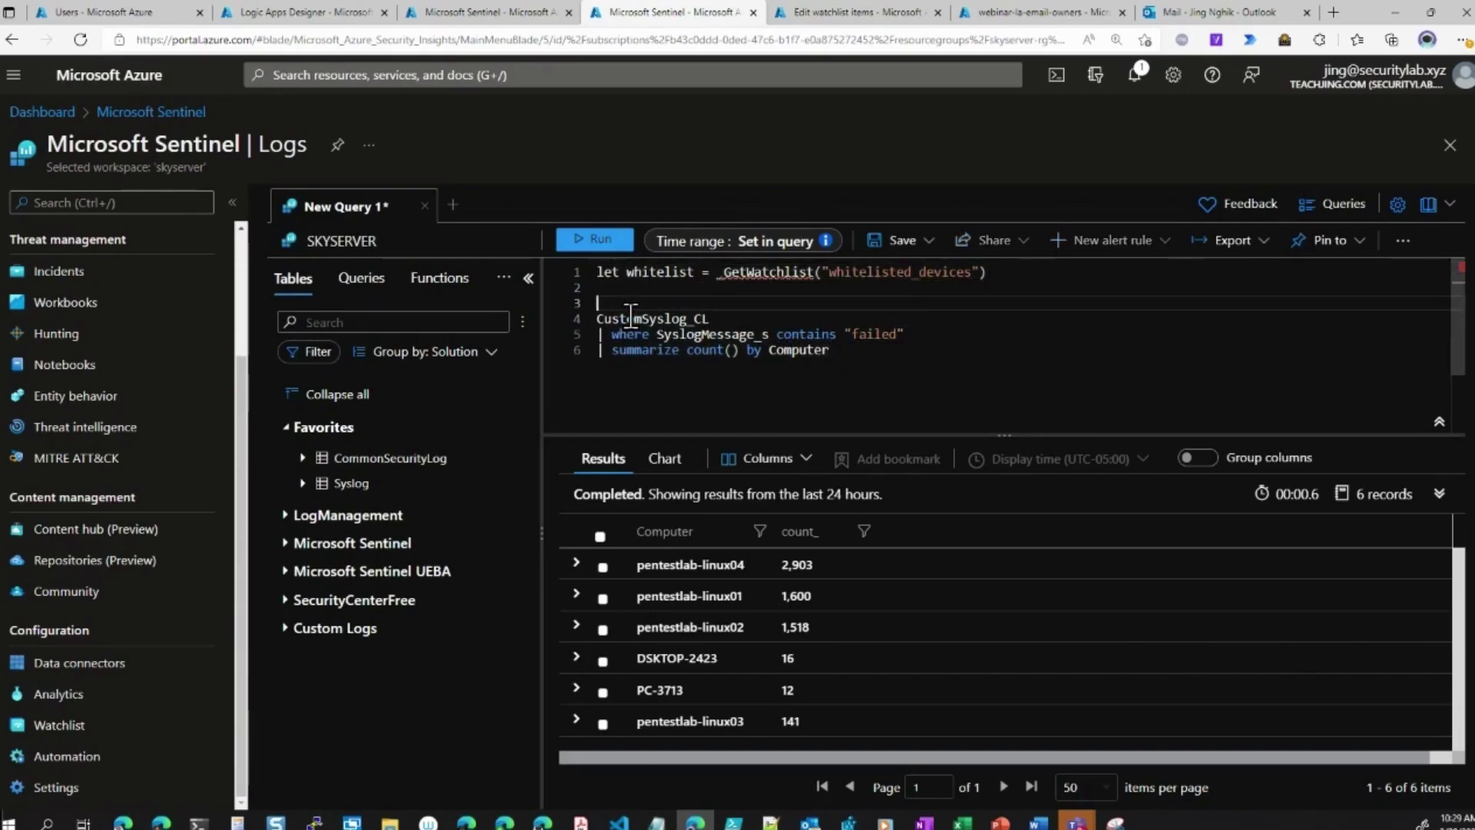
type("whitelist")
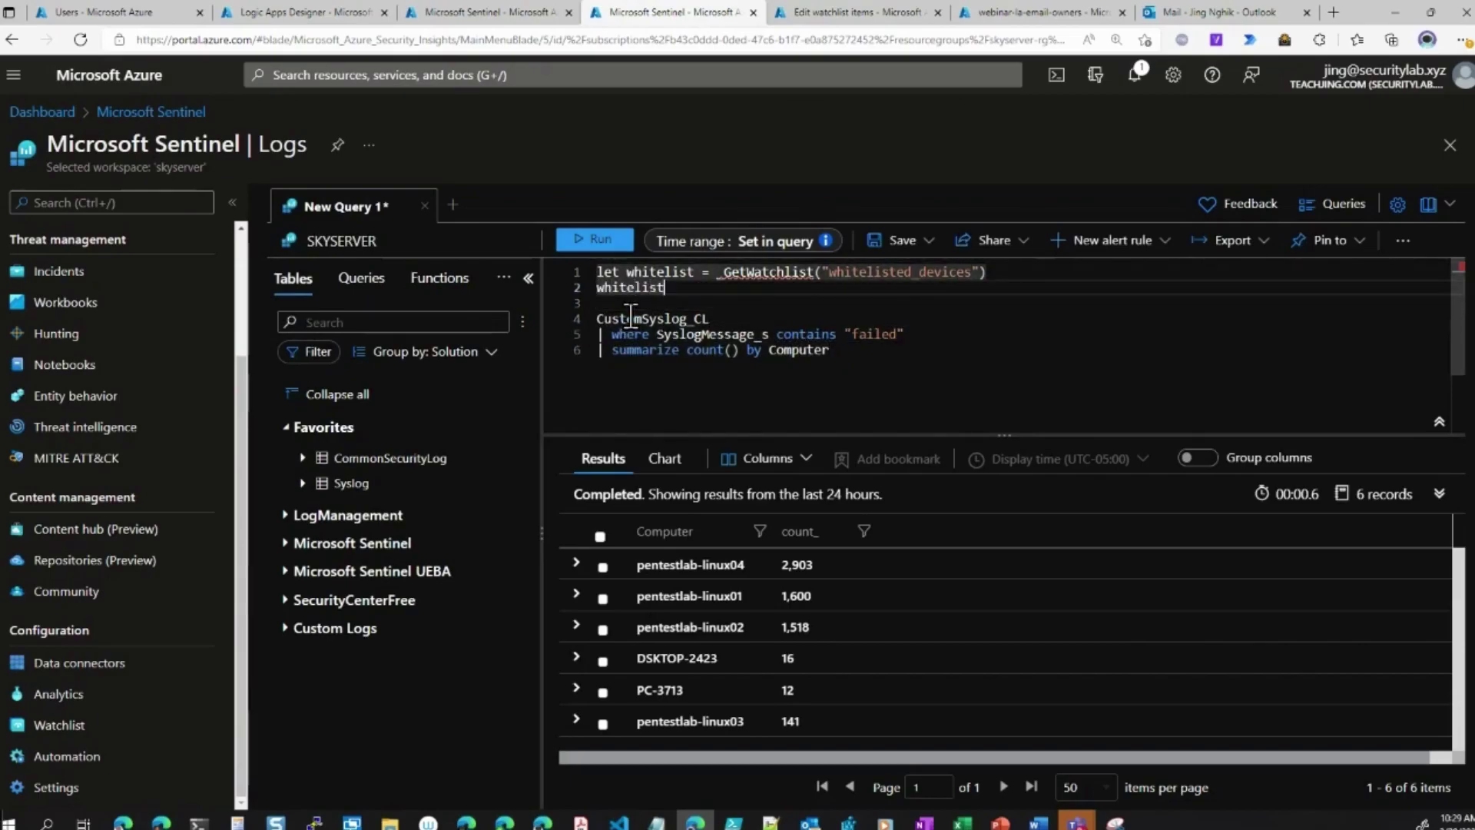
key("shift+Return")
left_click(799, 299)
left_click(1022, 275)
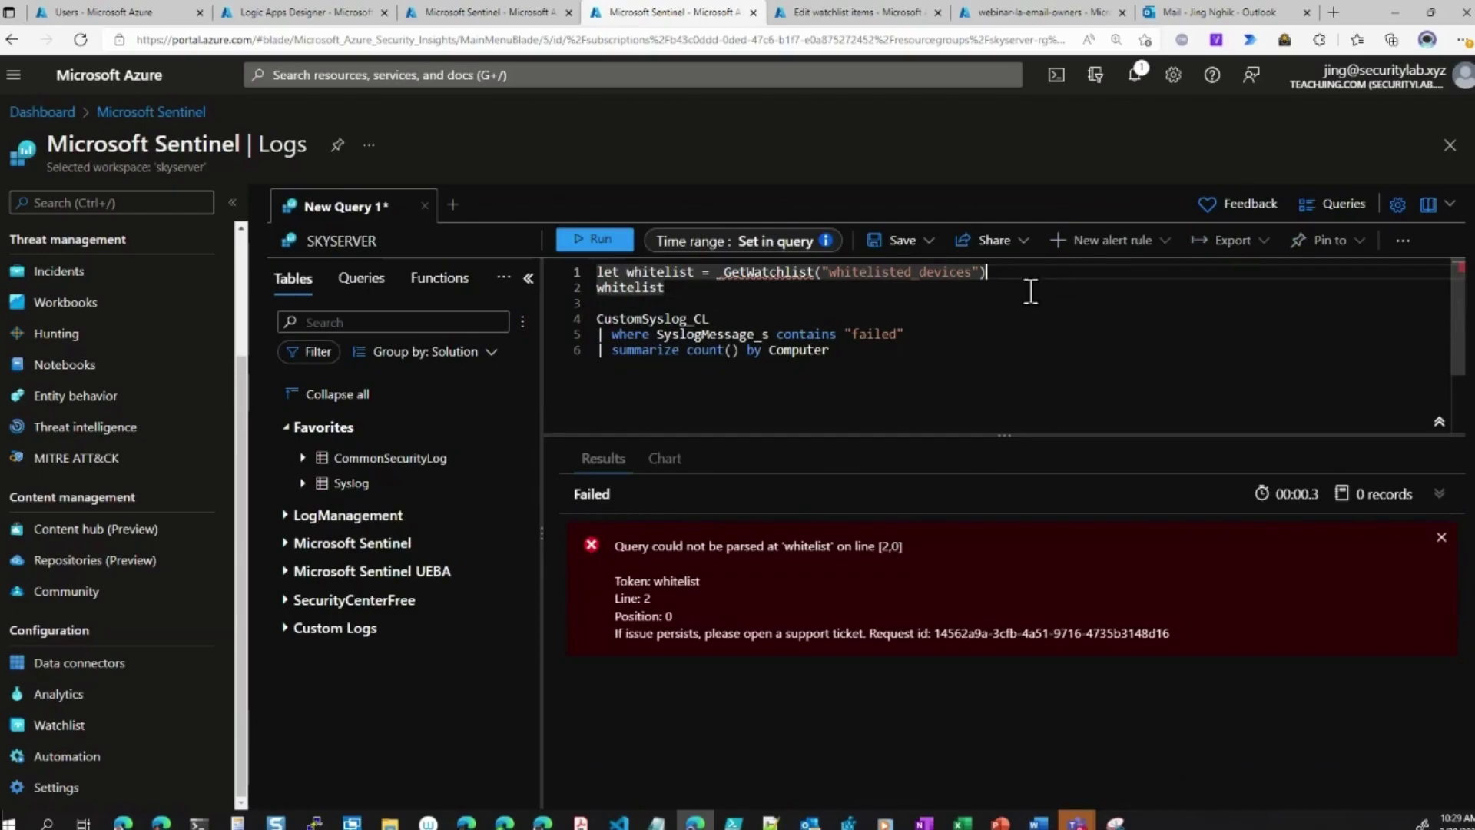
End the let line with a semicolon, rerun, and start a '| join' line after summarize
type(";")
key("shift+Return")
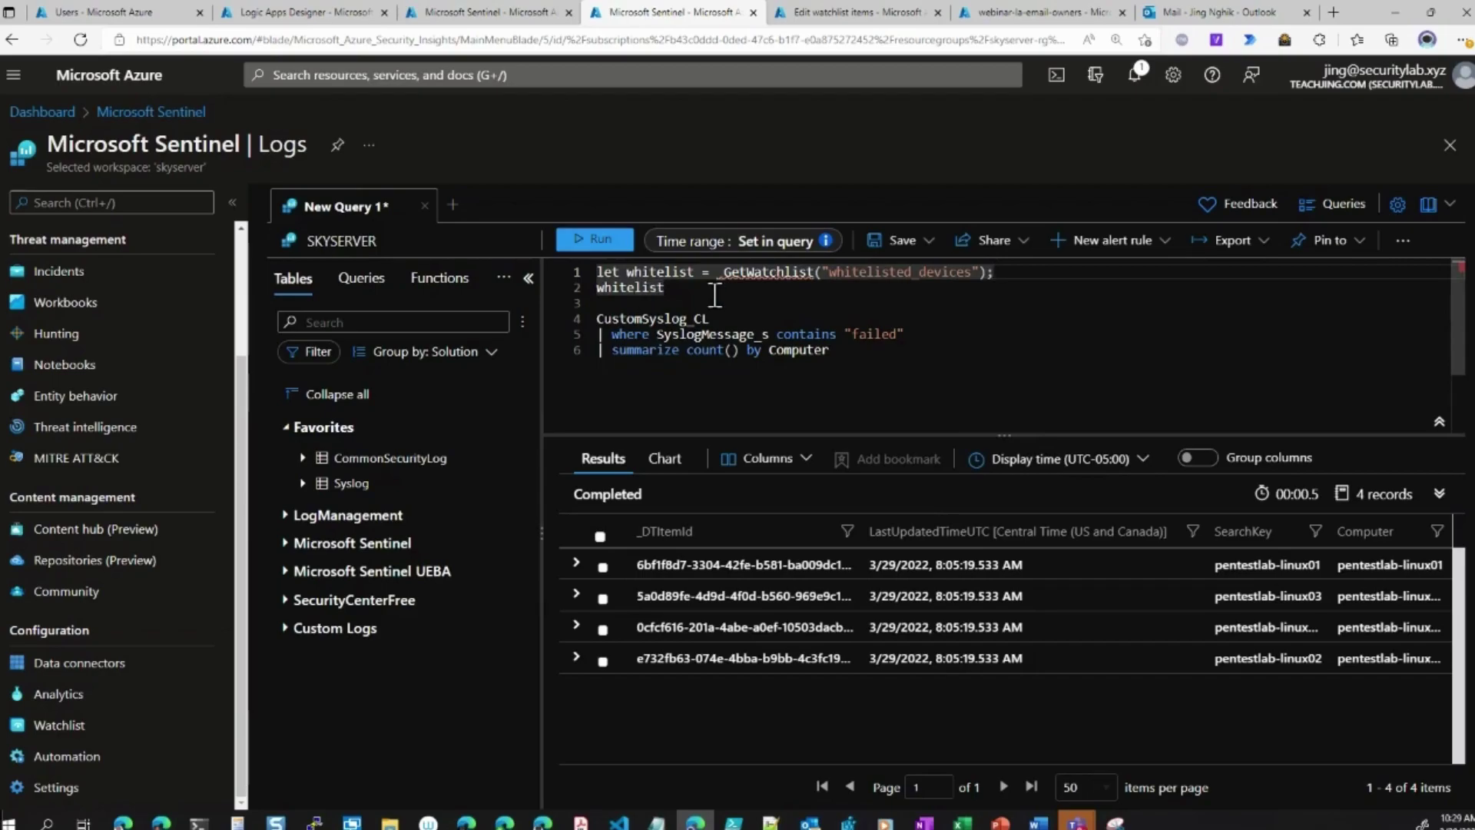
left_click(730, 315)
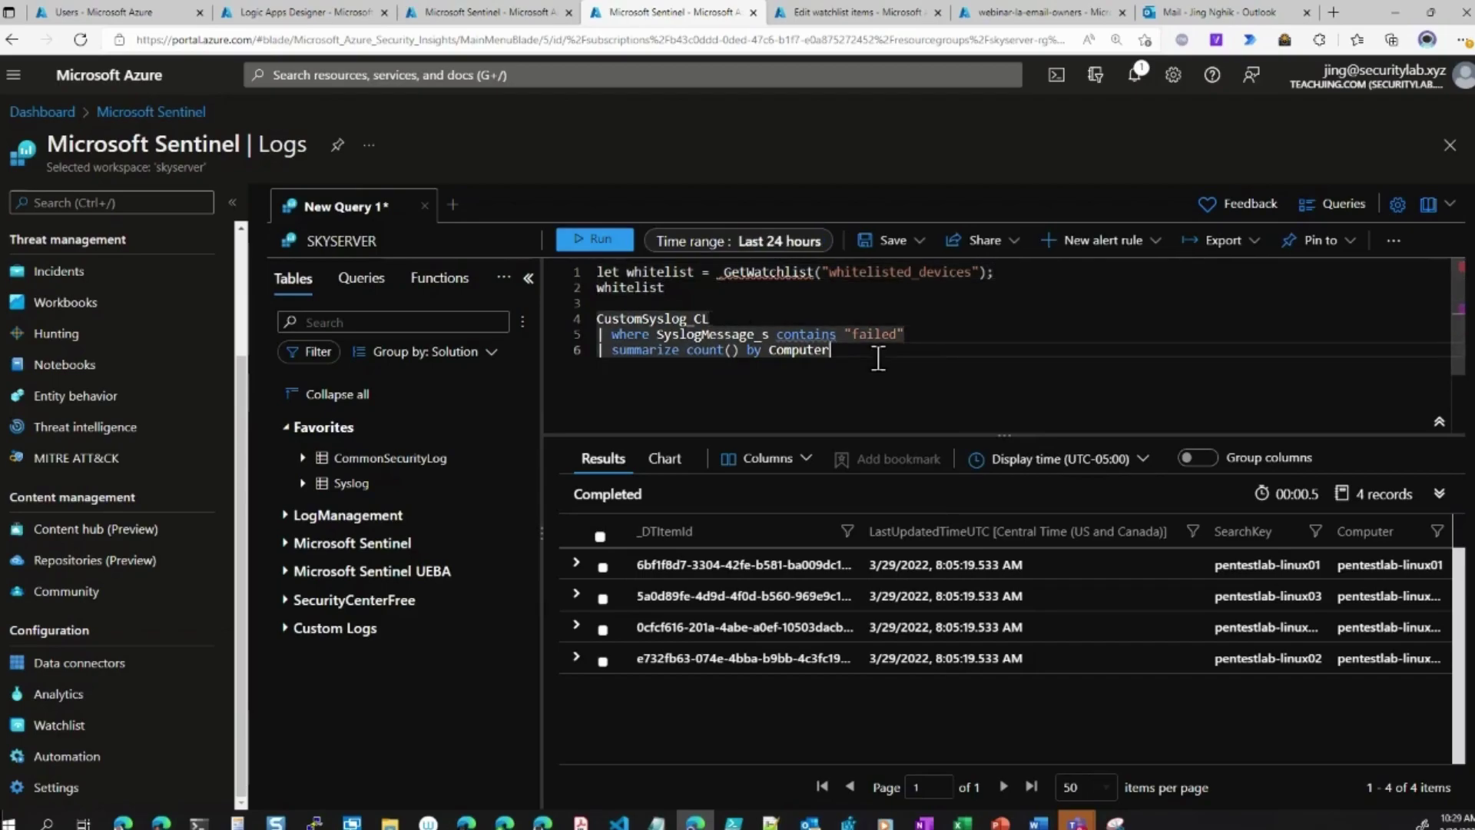
key("Return")
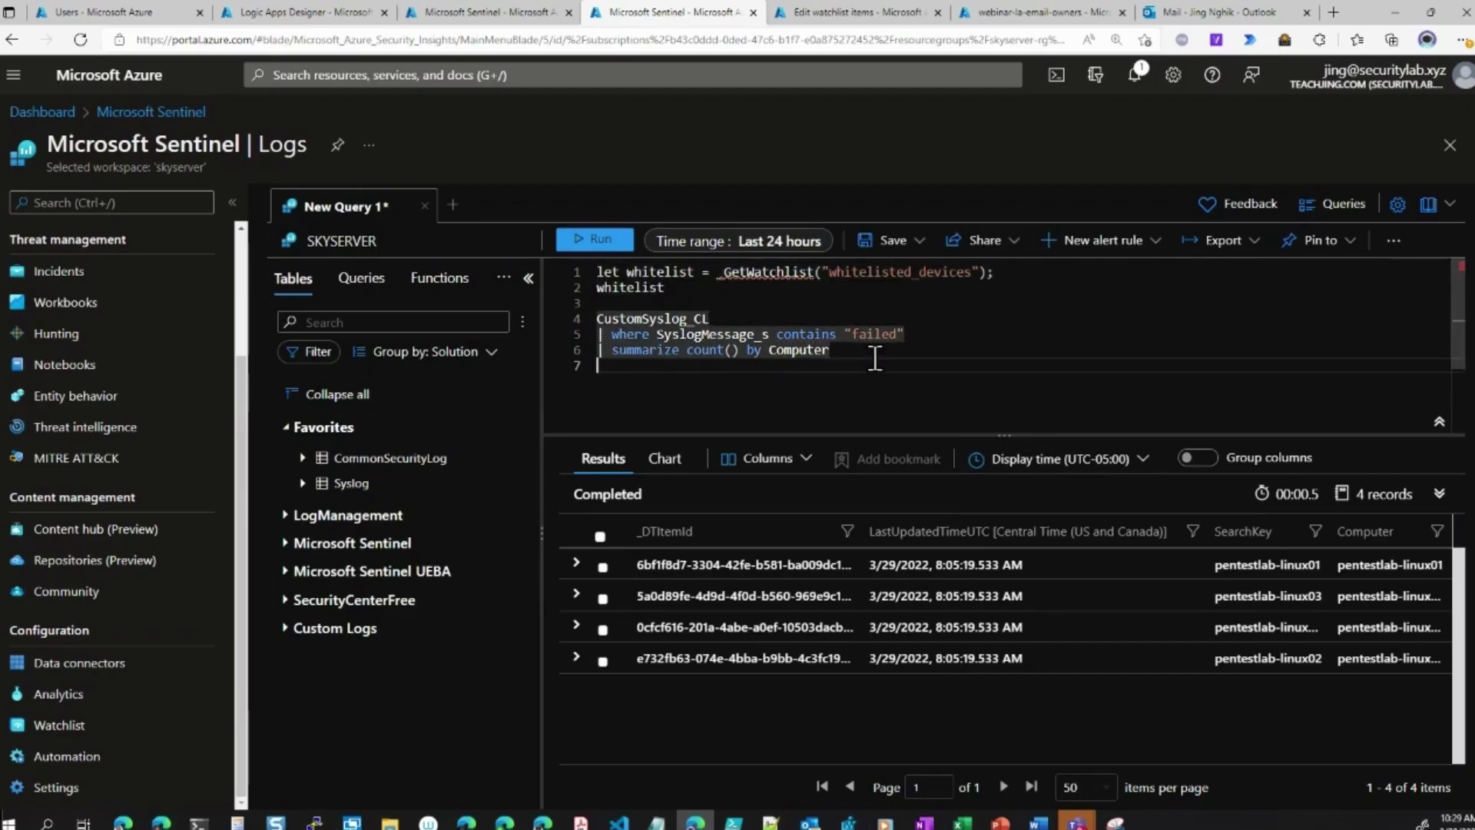
type("| join")
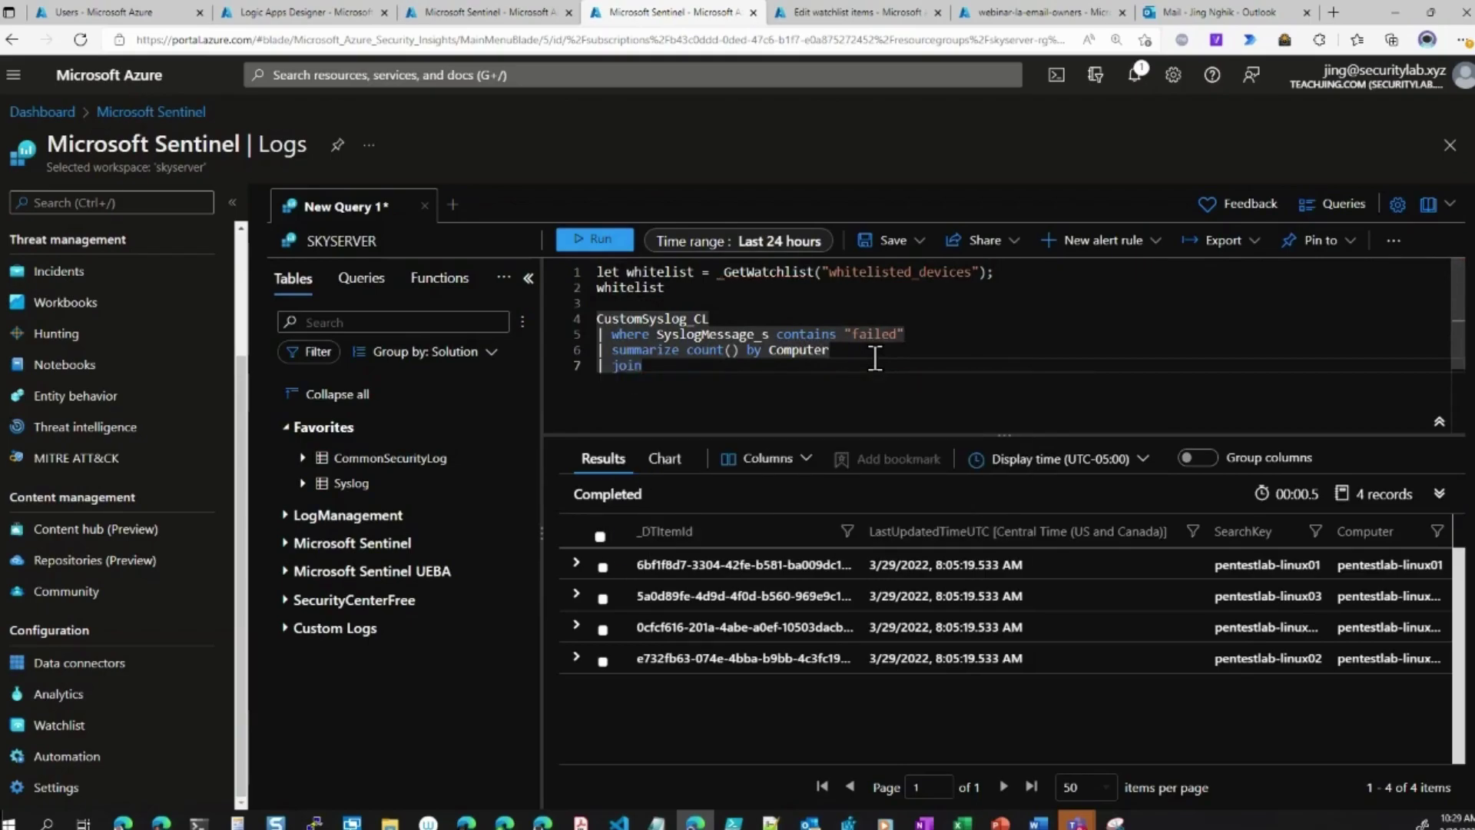
Delete the standalone whitelist line and extend the join to 'join whitelist on Computer'
key("Up")
key("Up")
key("Up")
key("Up")
key("BackSpace")
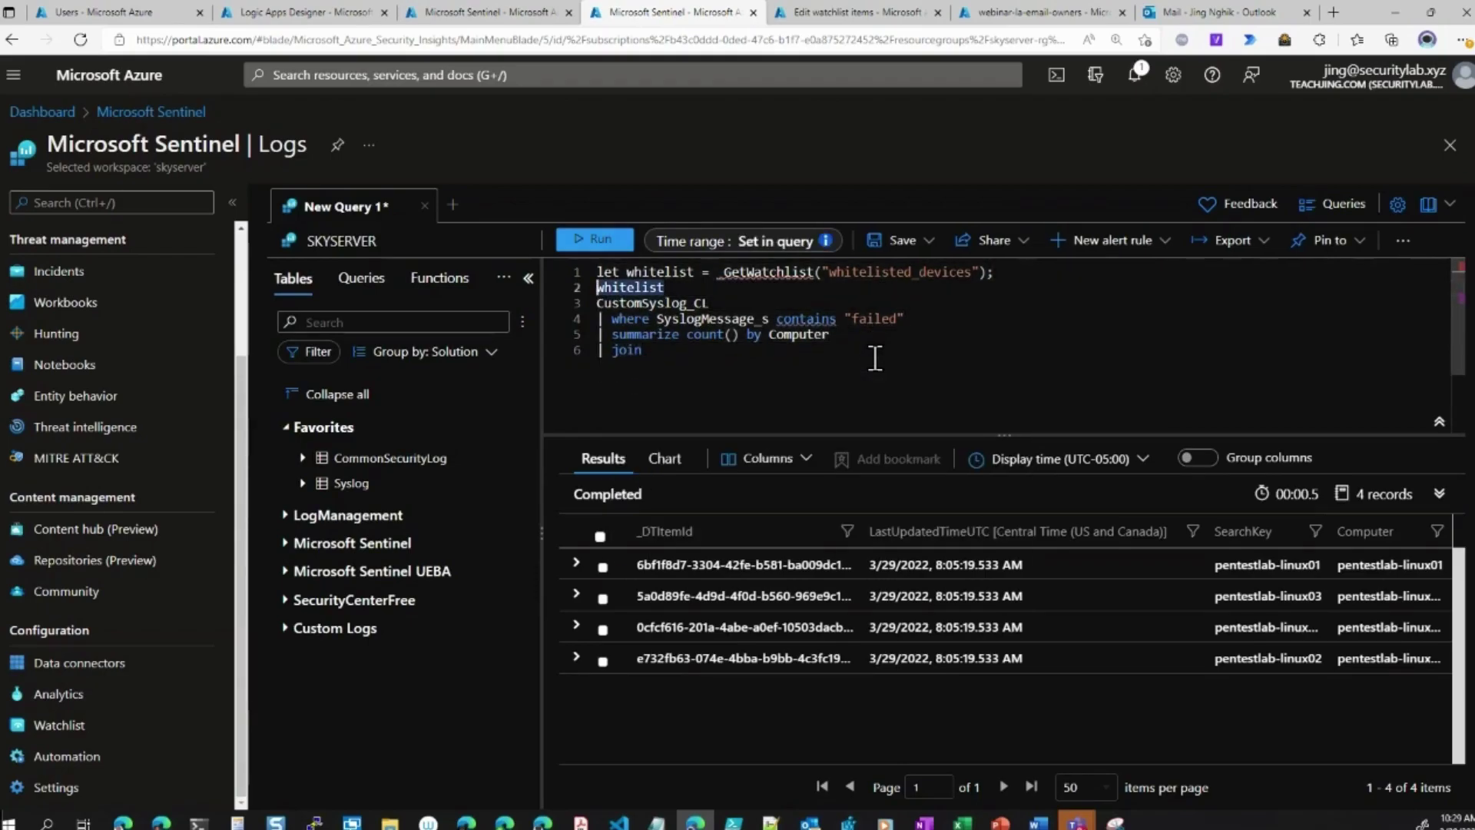
key("BackSpace")
key("BackSpace")
key("ctrl+End")
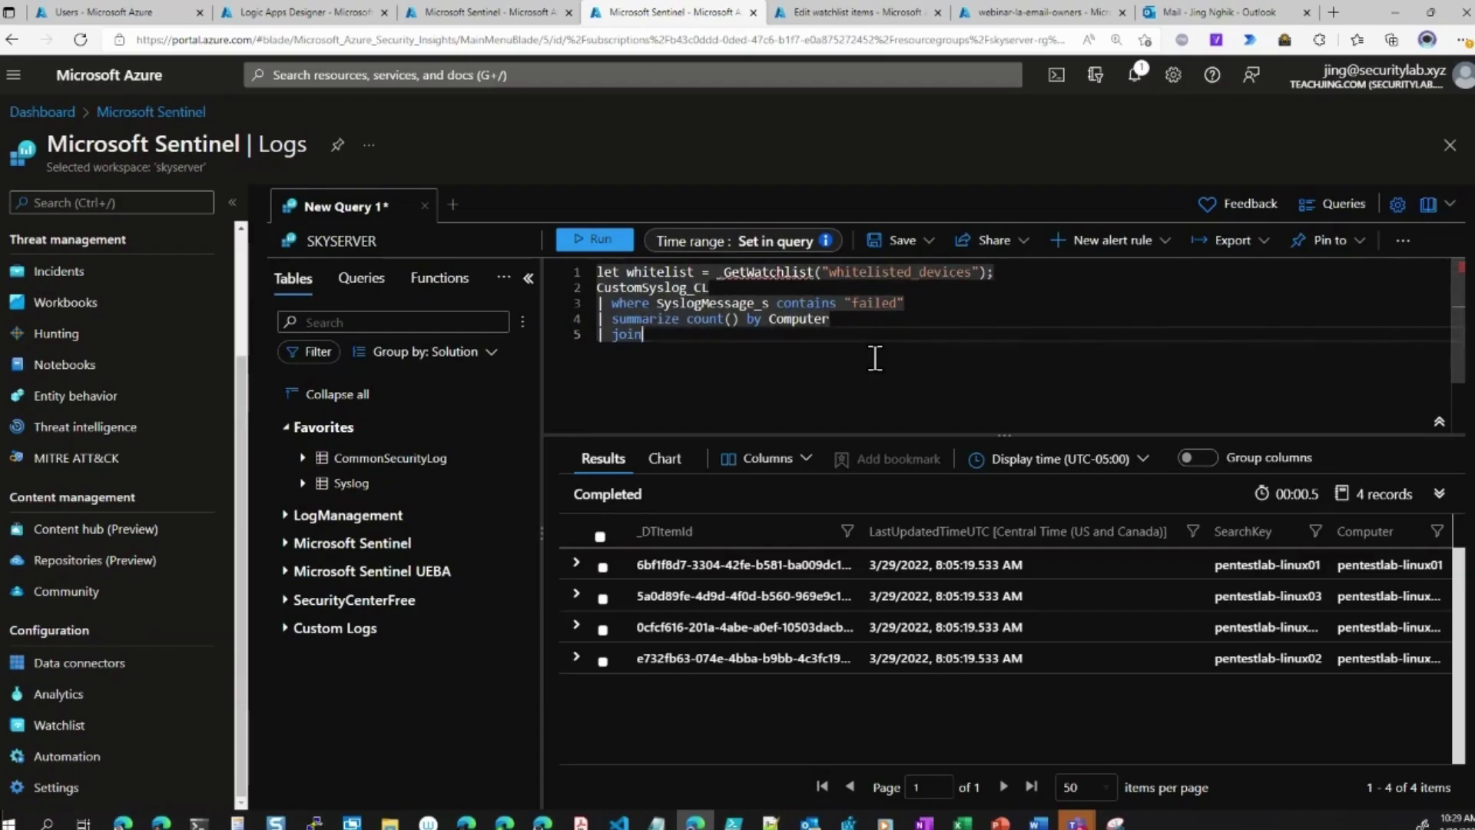
type("whitelist on ")
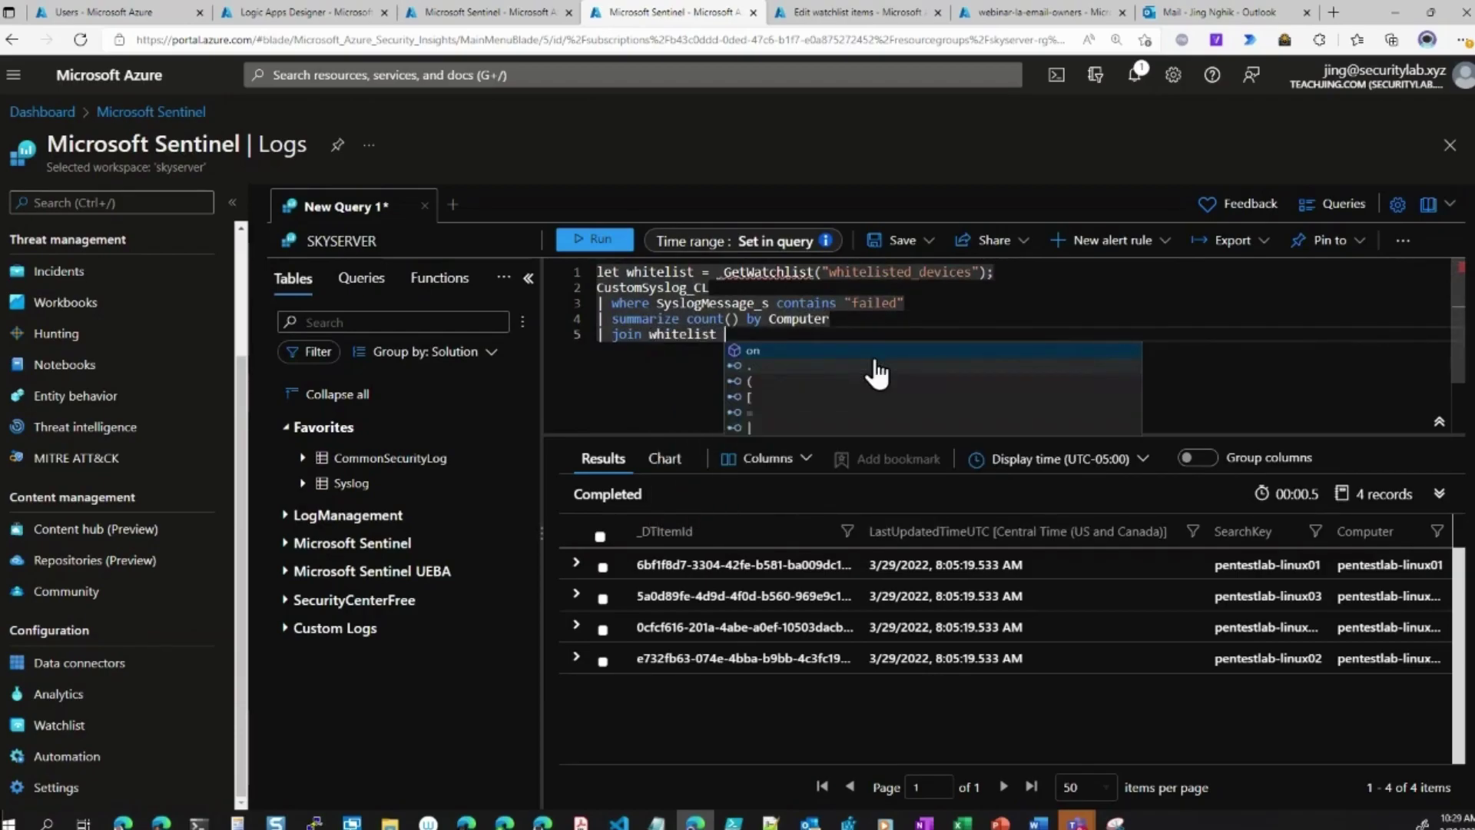
type("Computer")
Run the join on Computer, returning failed counts for the four whitelisted pentestlab-linux hosts
key("shift+Return")
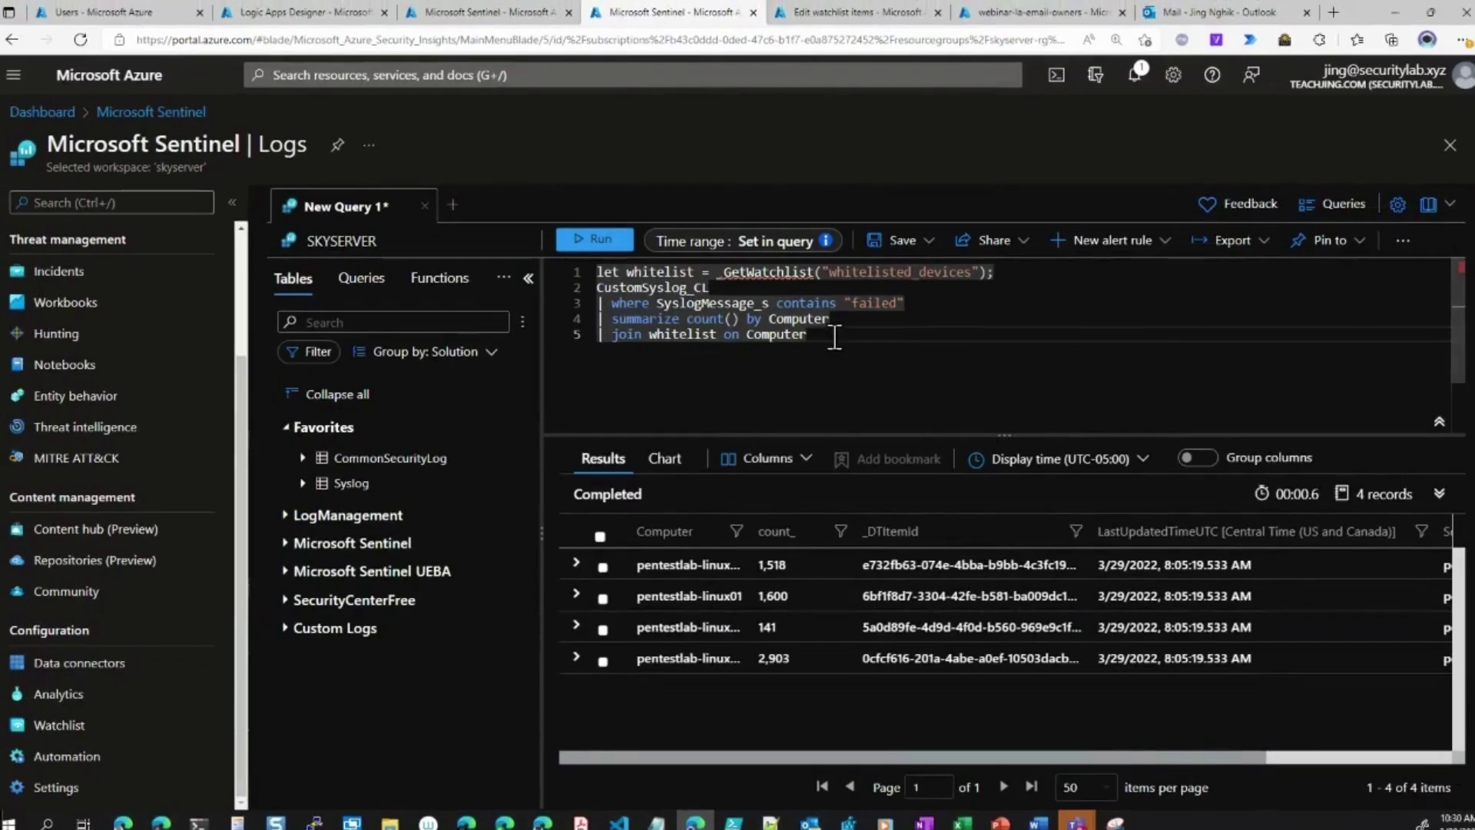
left_click_drag(833, 335, 747, 335)
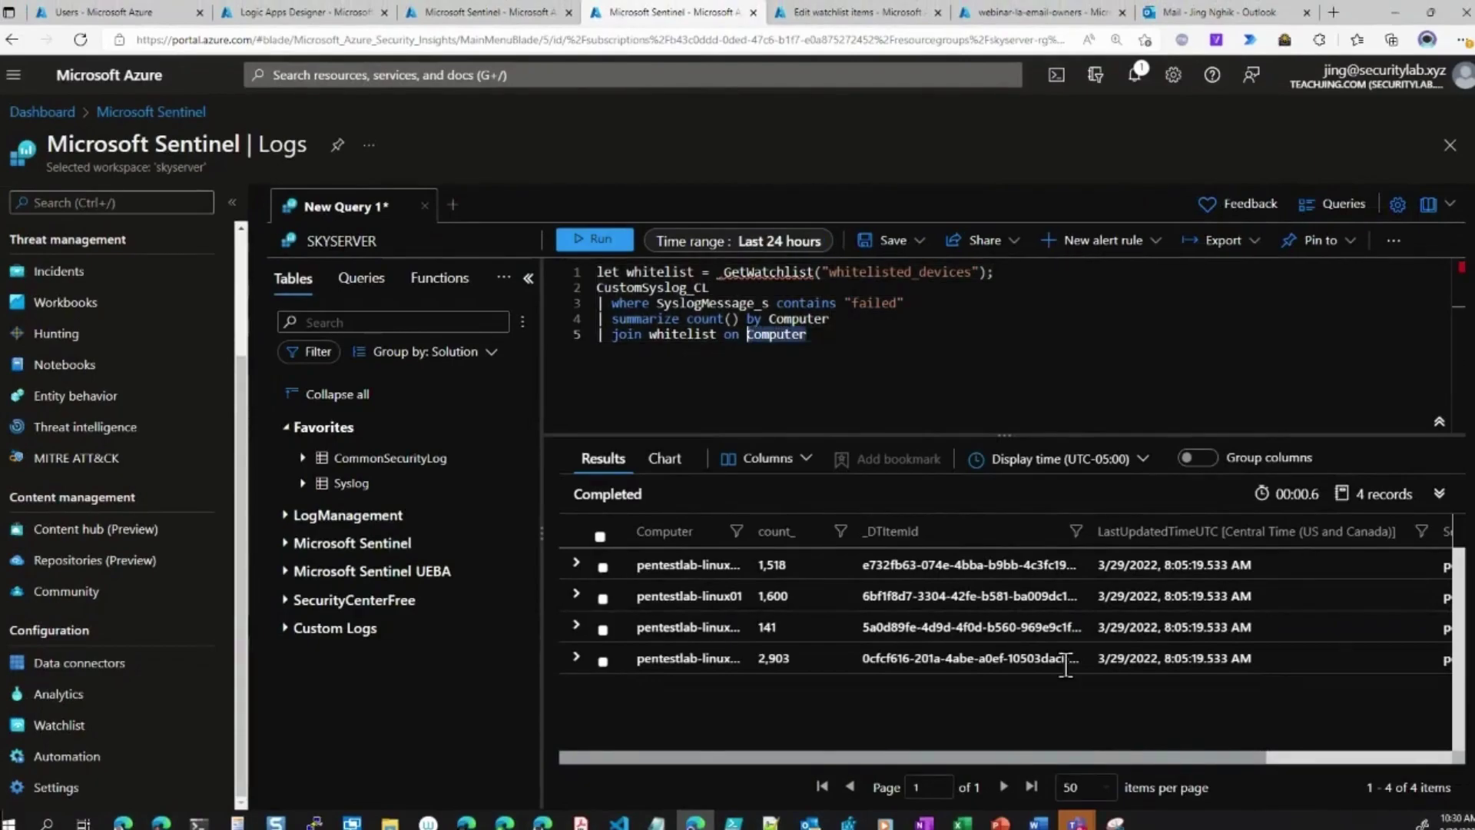
mouse_move(1032, 757)
left_mouse_down()
mouse_move(1307, 751)
mouse_move(1030, 757)
left_mouse_up()
Make the join kind=leftanti and run the query
key("ctrl+a")
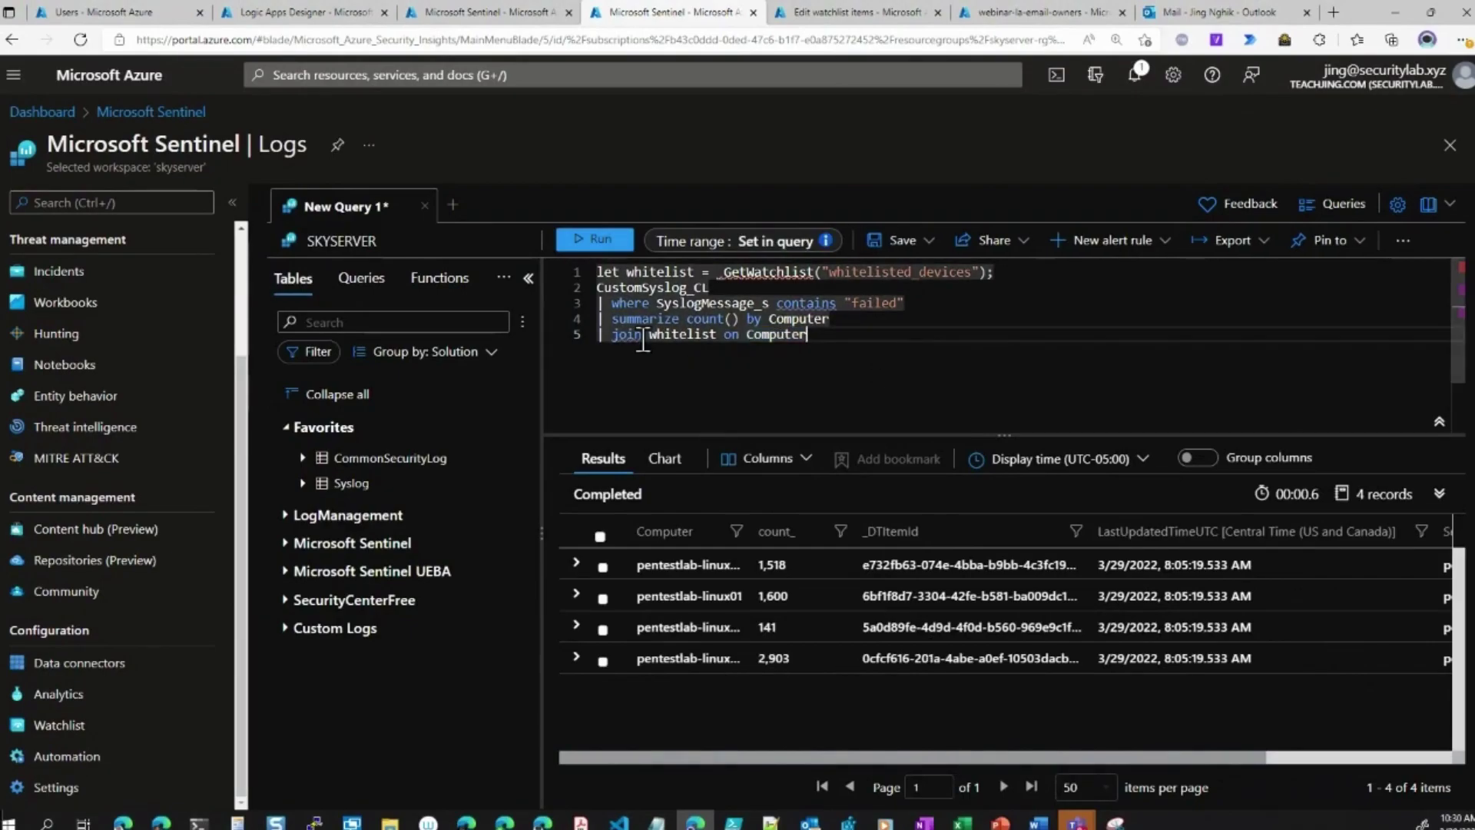
type("kind")
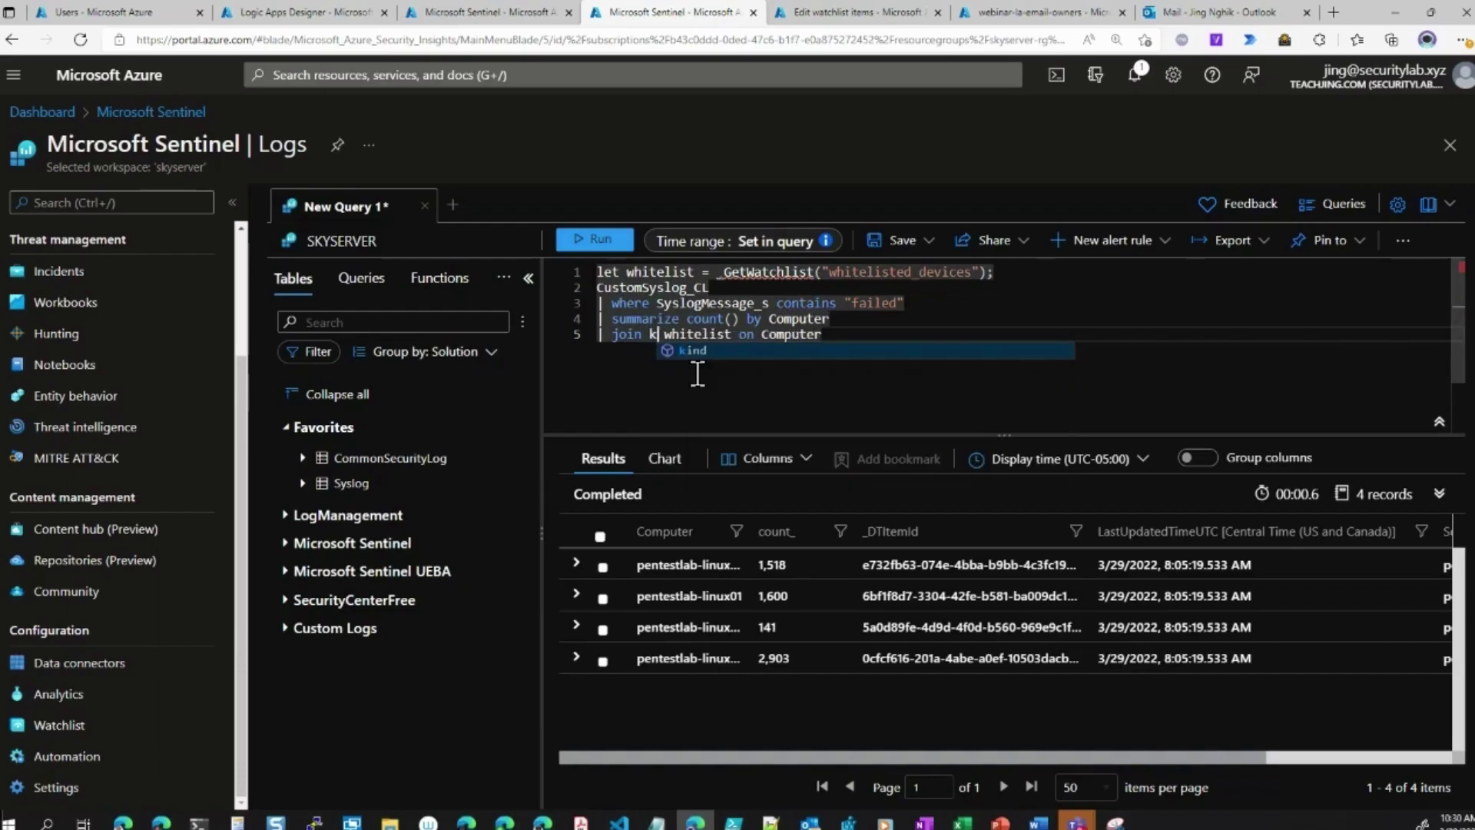
type("=leftanti")
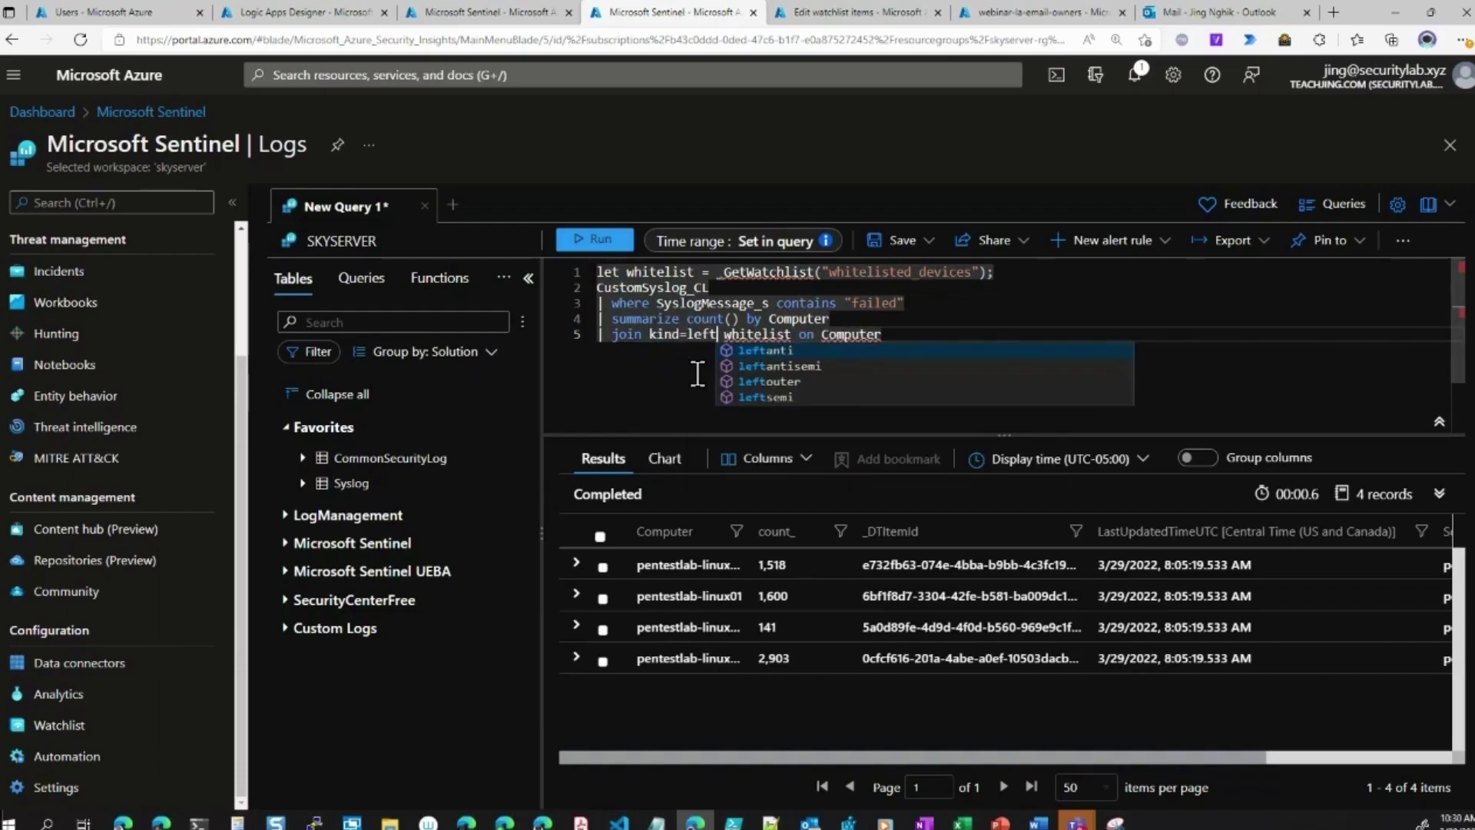
left_click(853, 373)
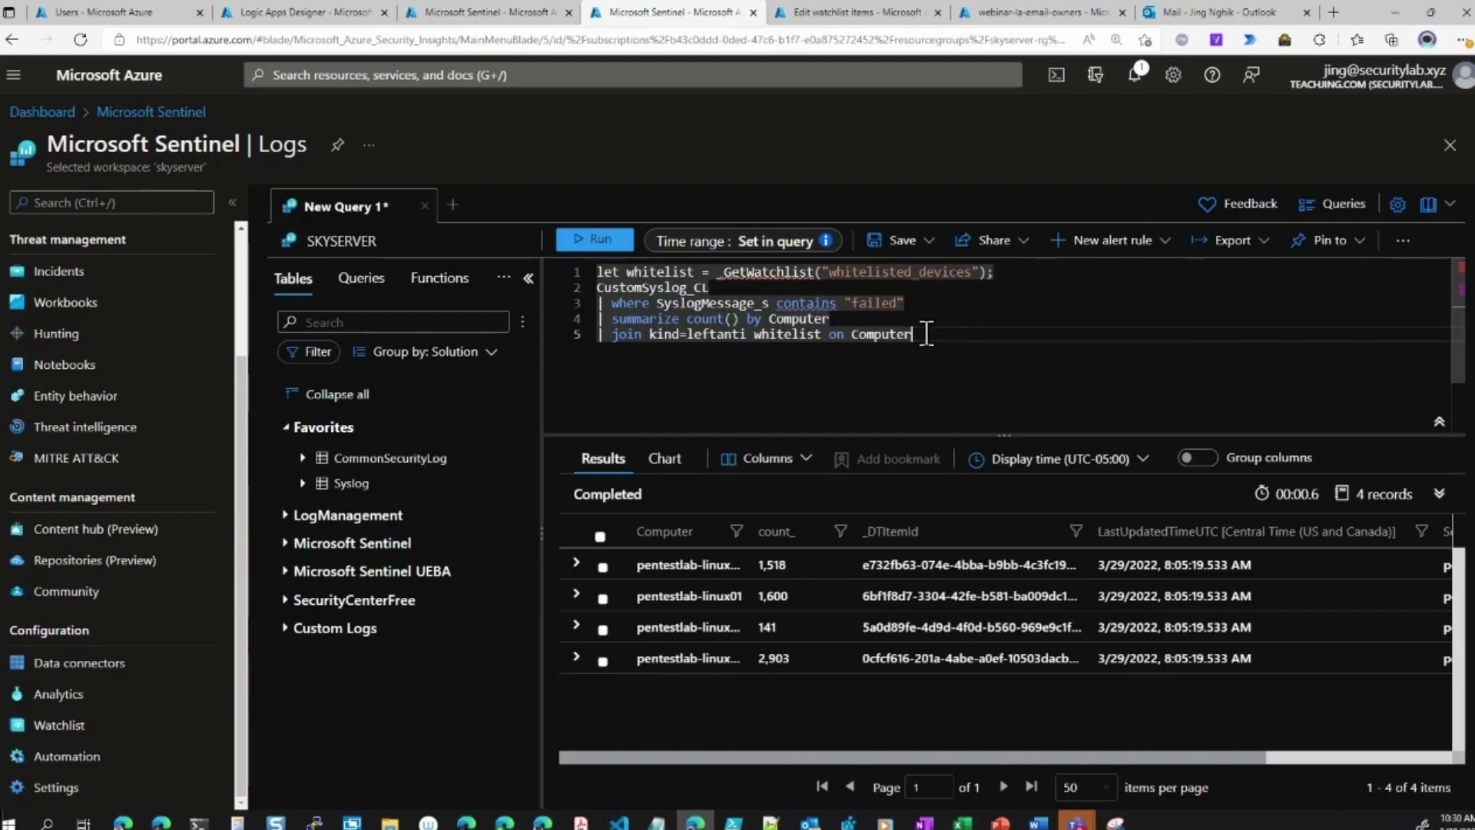
left_click(604, 243)
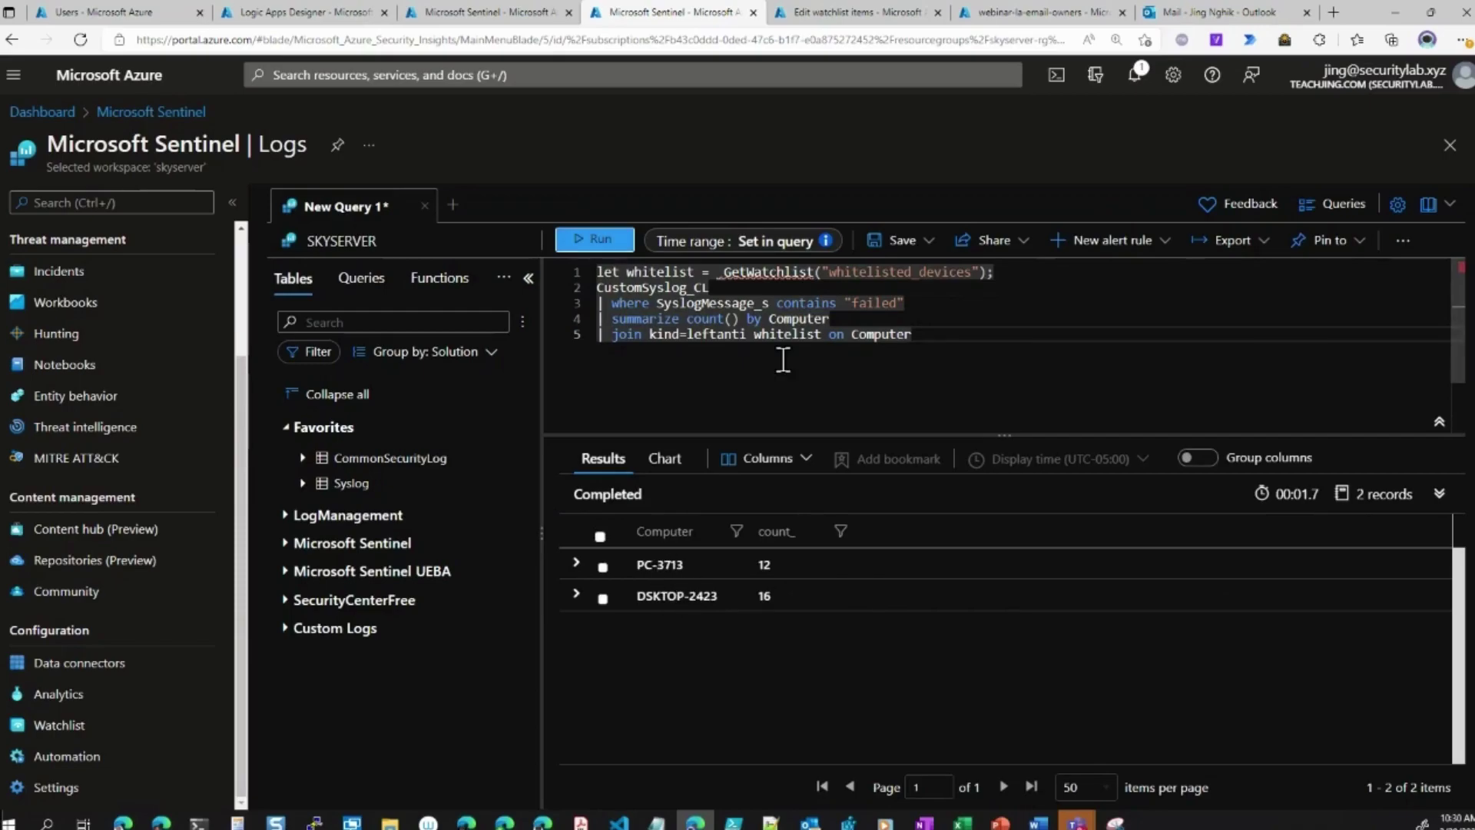
Compare with a leftouter join, then restore leftanti and rerun, leaving PC-3713 and DSKTOP-2423
left_click(749, 336)
key("BackSpace")
key("BackSpace")
key("BackSpace")
key("BackSpace")
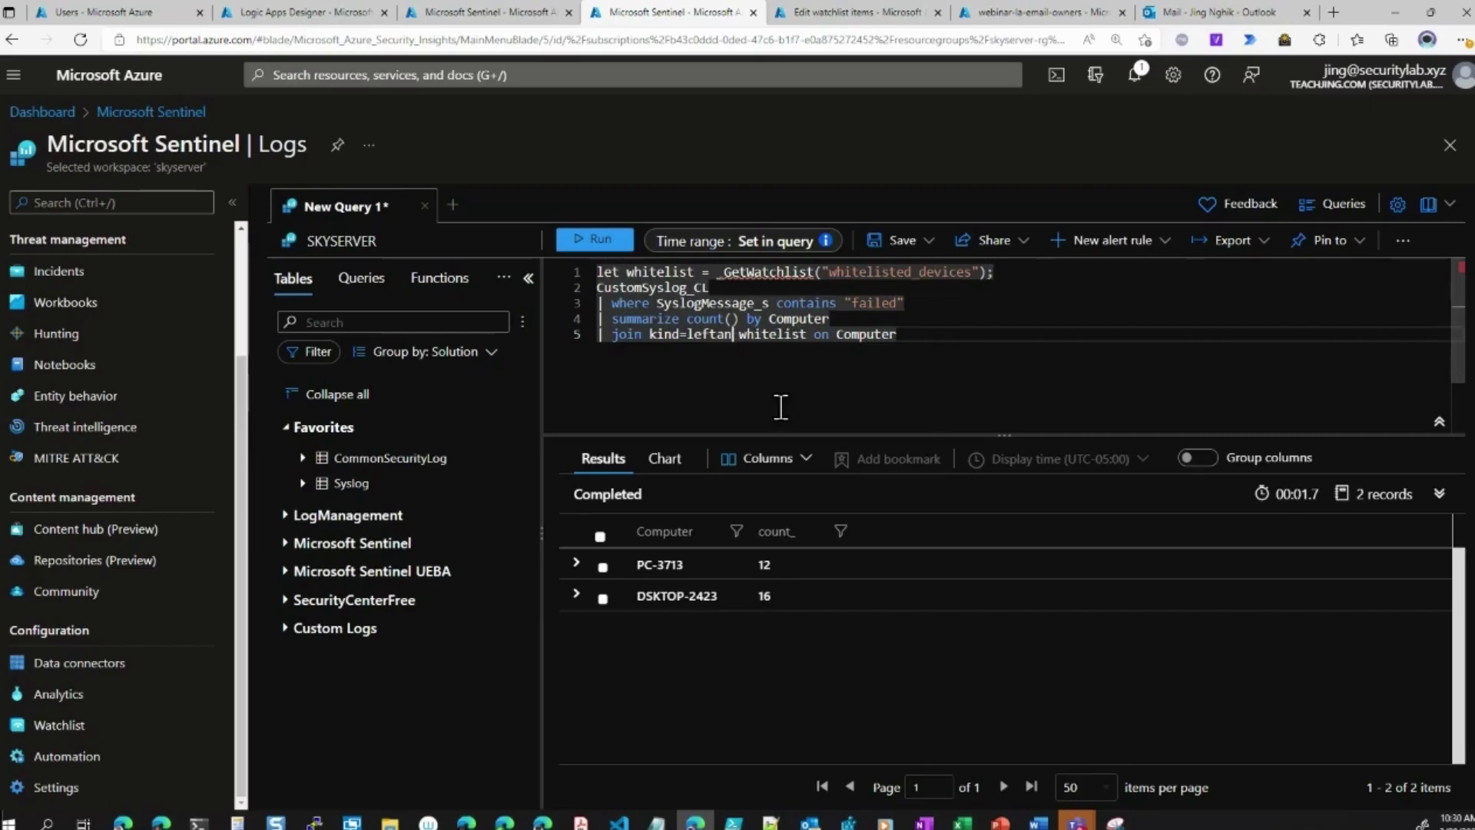
type("outer")
key("shift+Return")
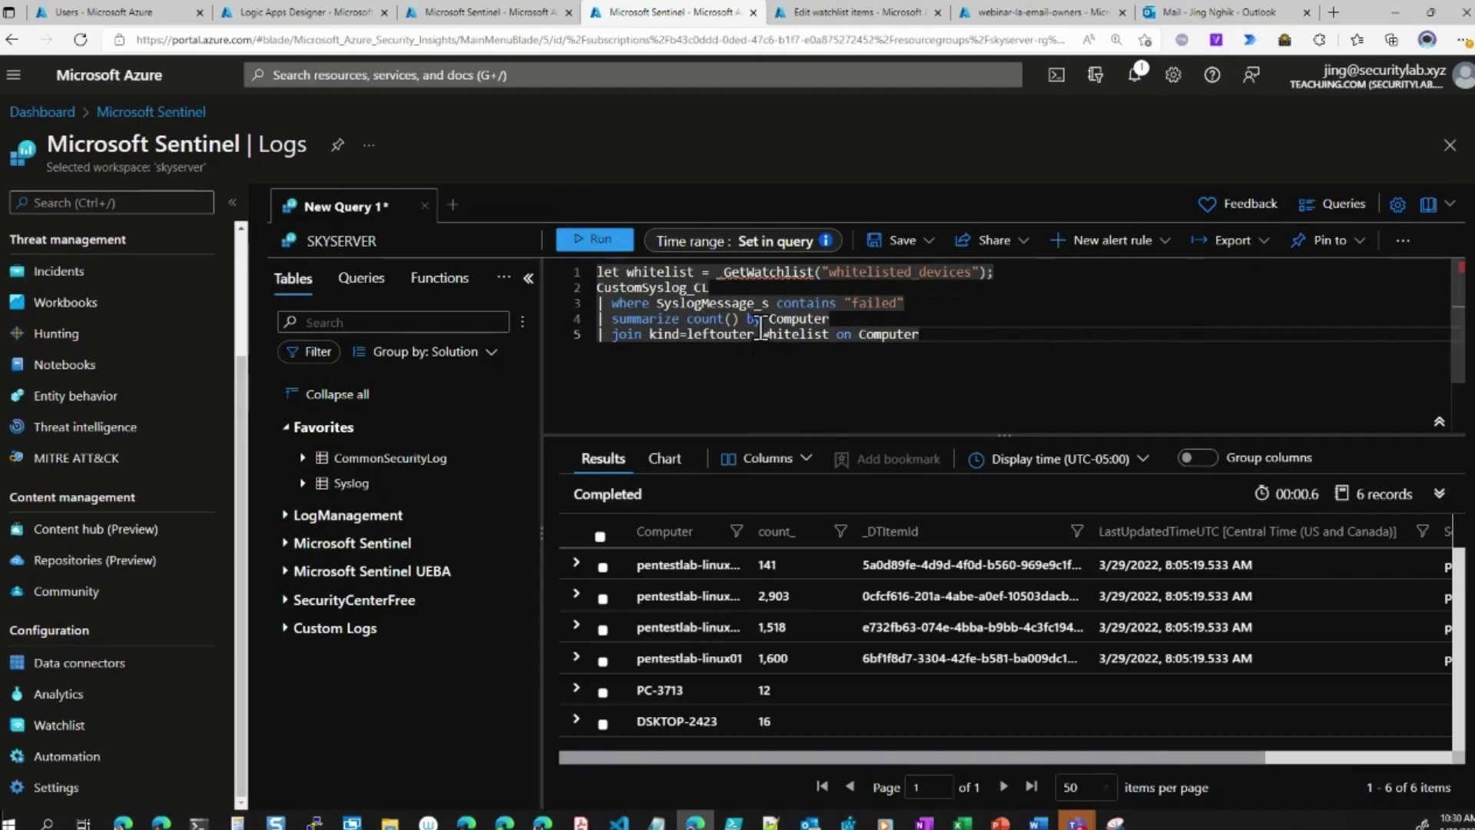
left_click_drag(757, 336, 723, 338)
type("anti")
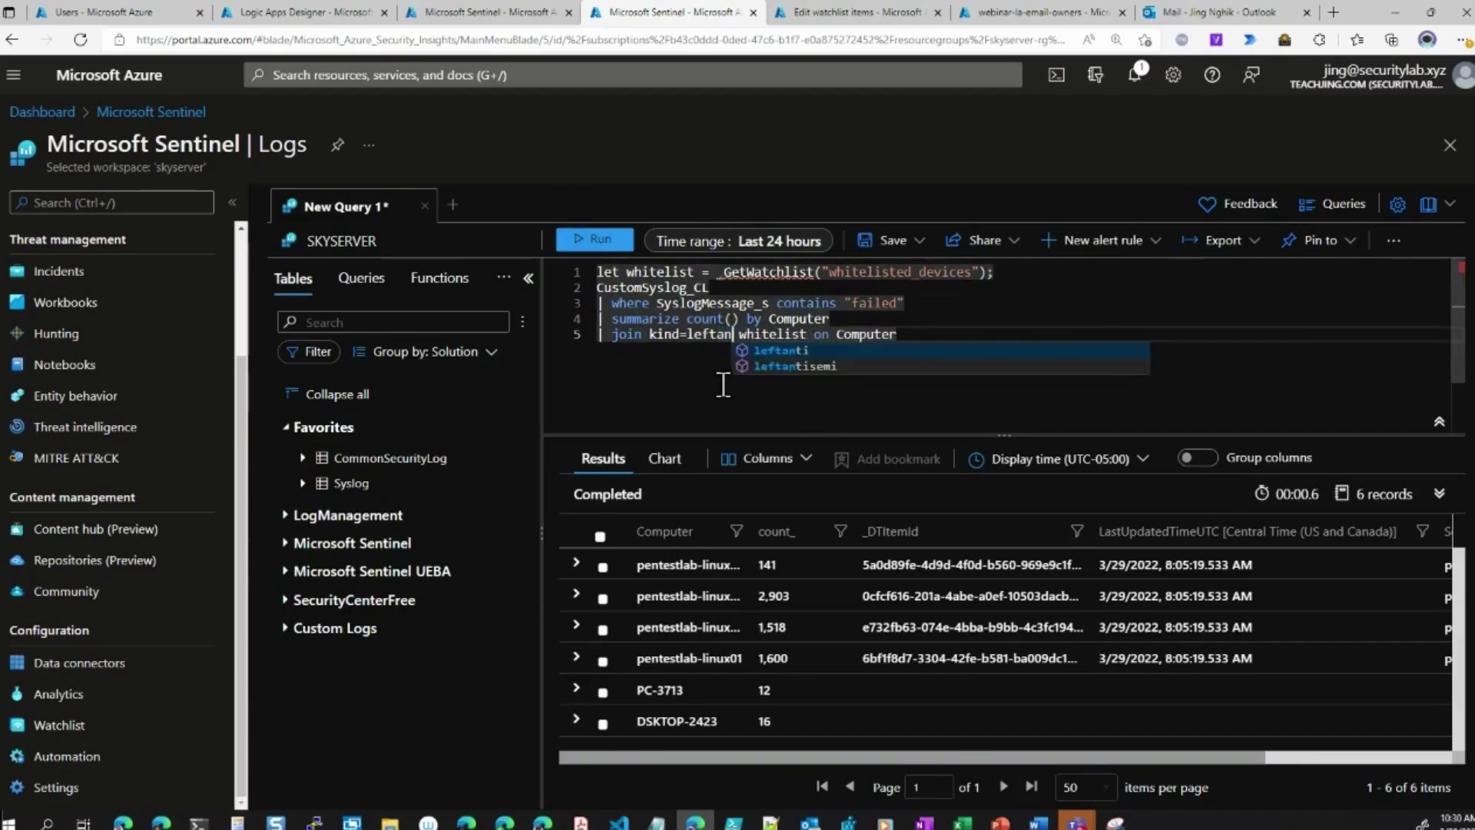
key("shift+Return")
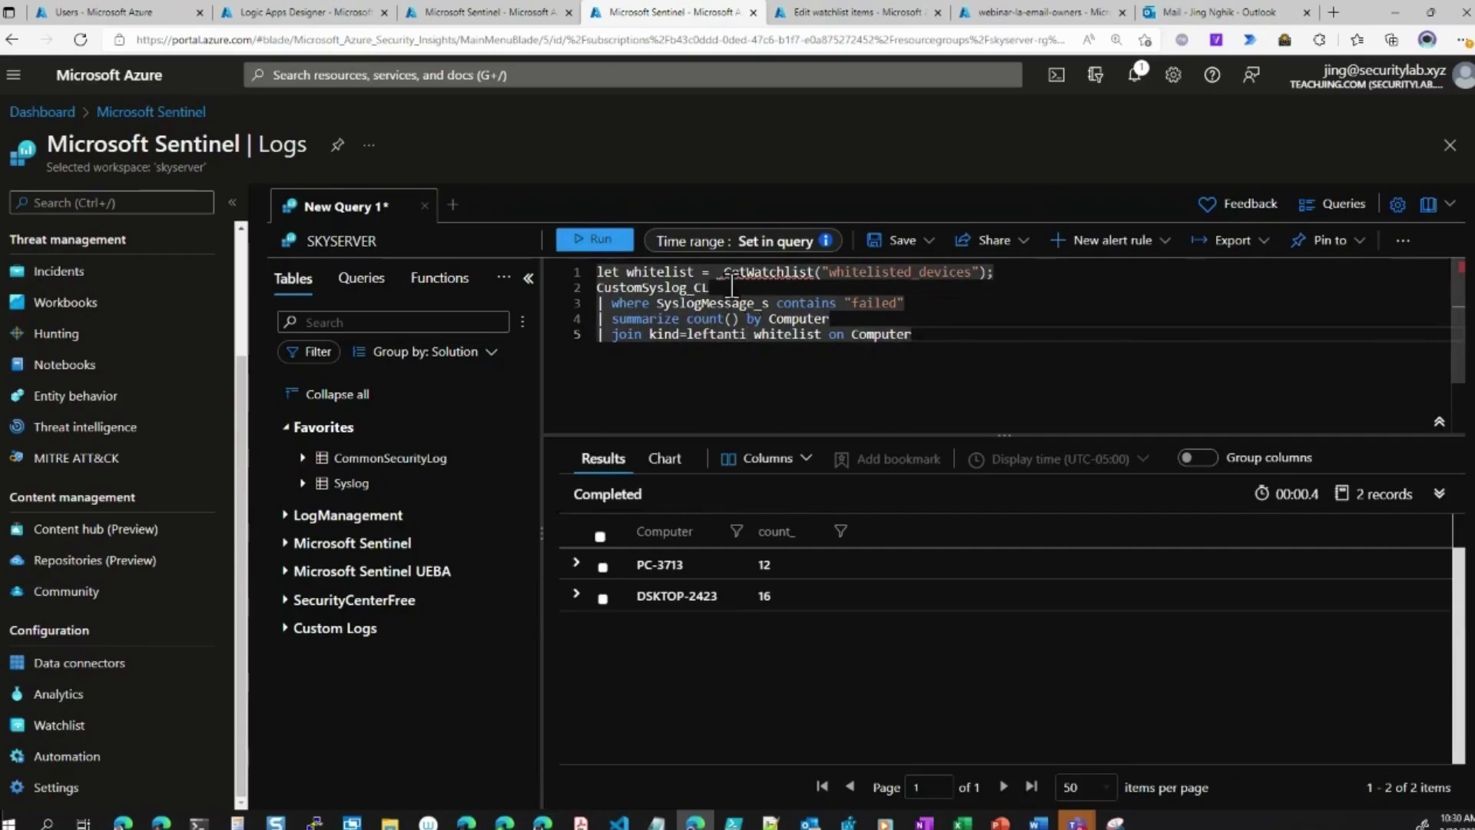
Select the whole leftanti query and open Analytics in a new tab
key("ctrl+a")
key("ctrl+c")
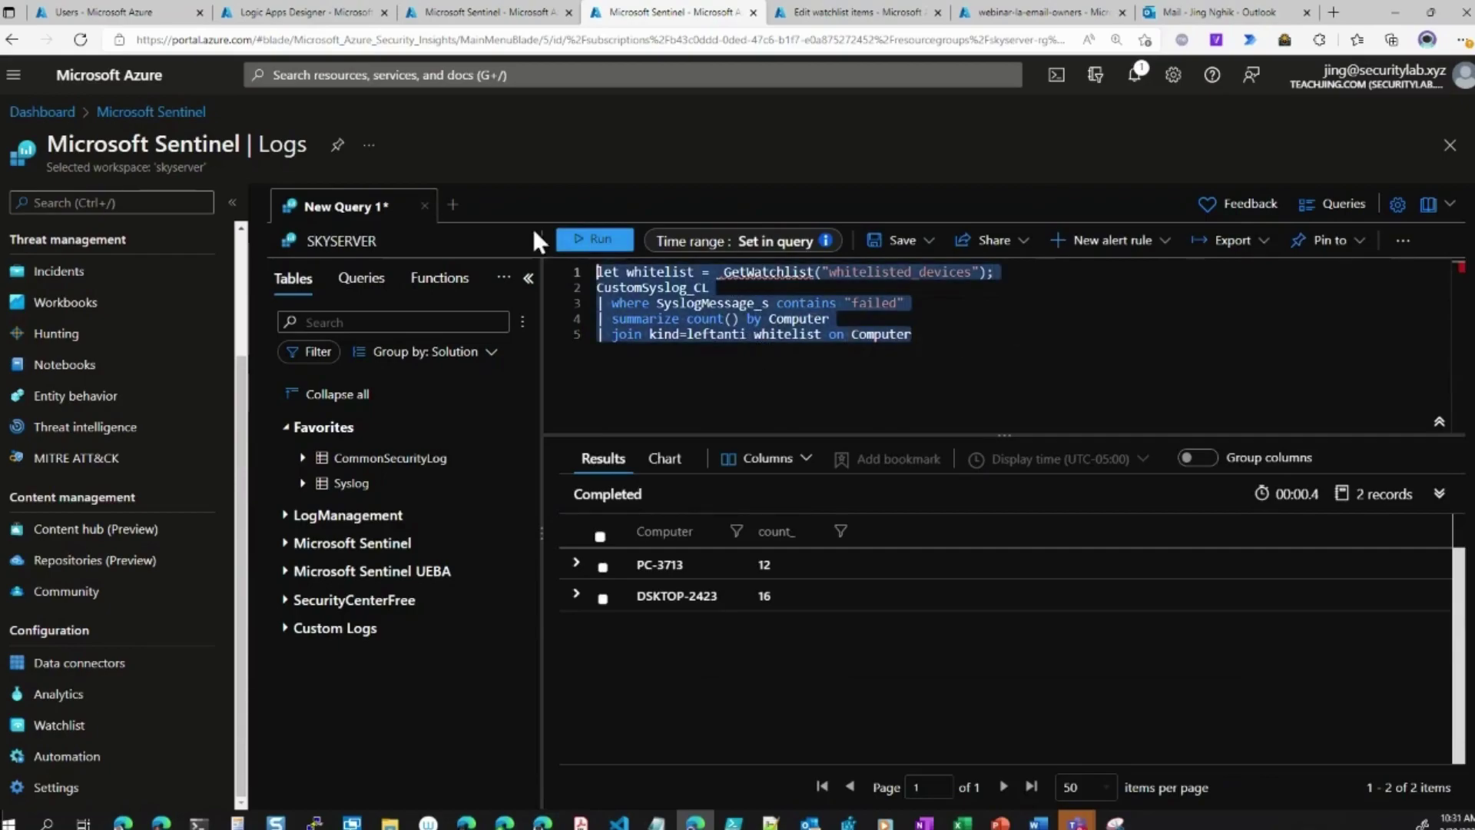
right_click(133, 695)
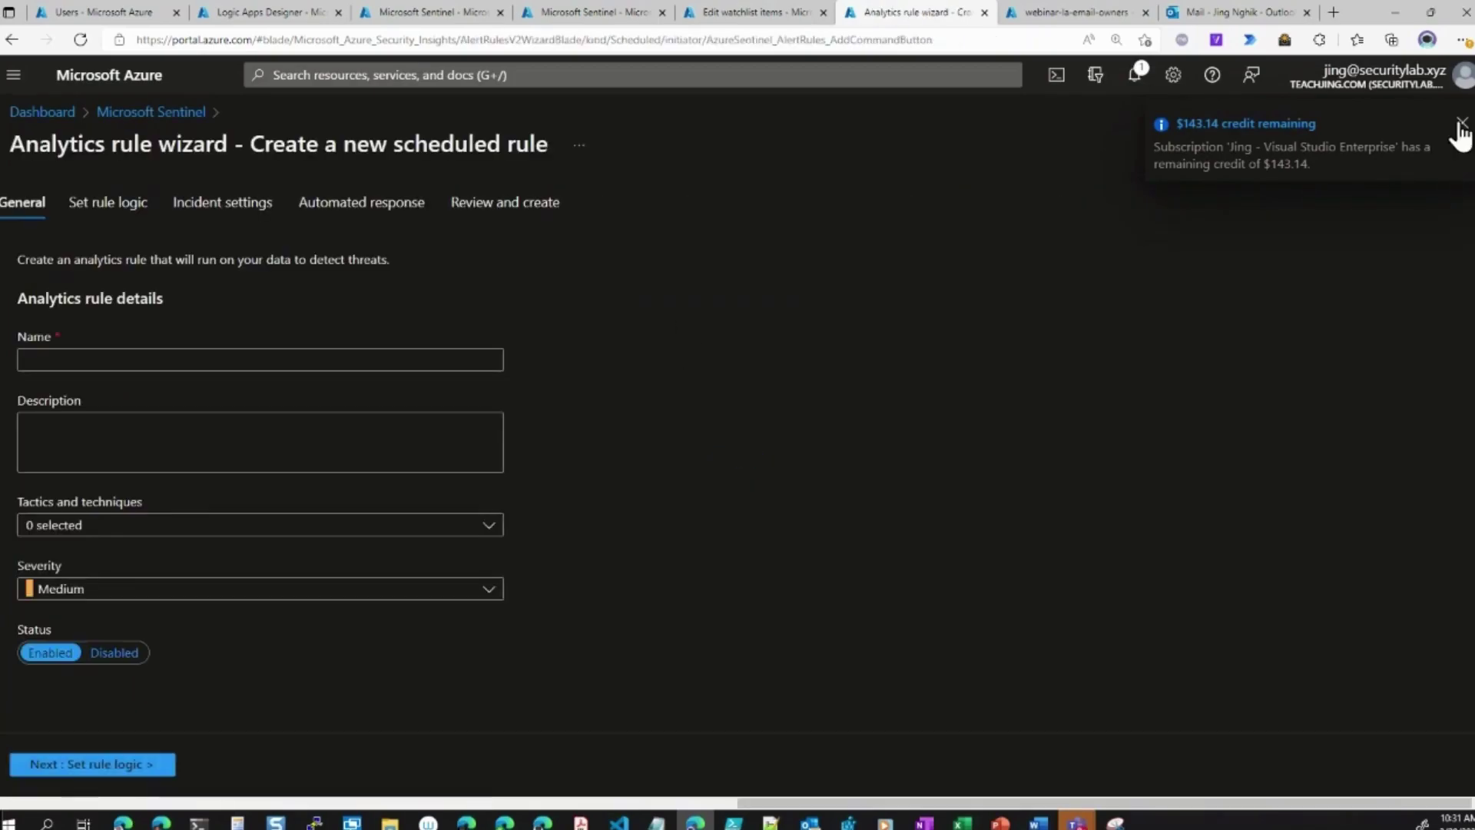
left_click(1462, 125)
Name the scheduled rule 'Custom - Multiple failed login attempts' and tag it Initial Access
left_click(192, 359)
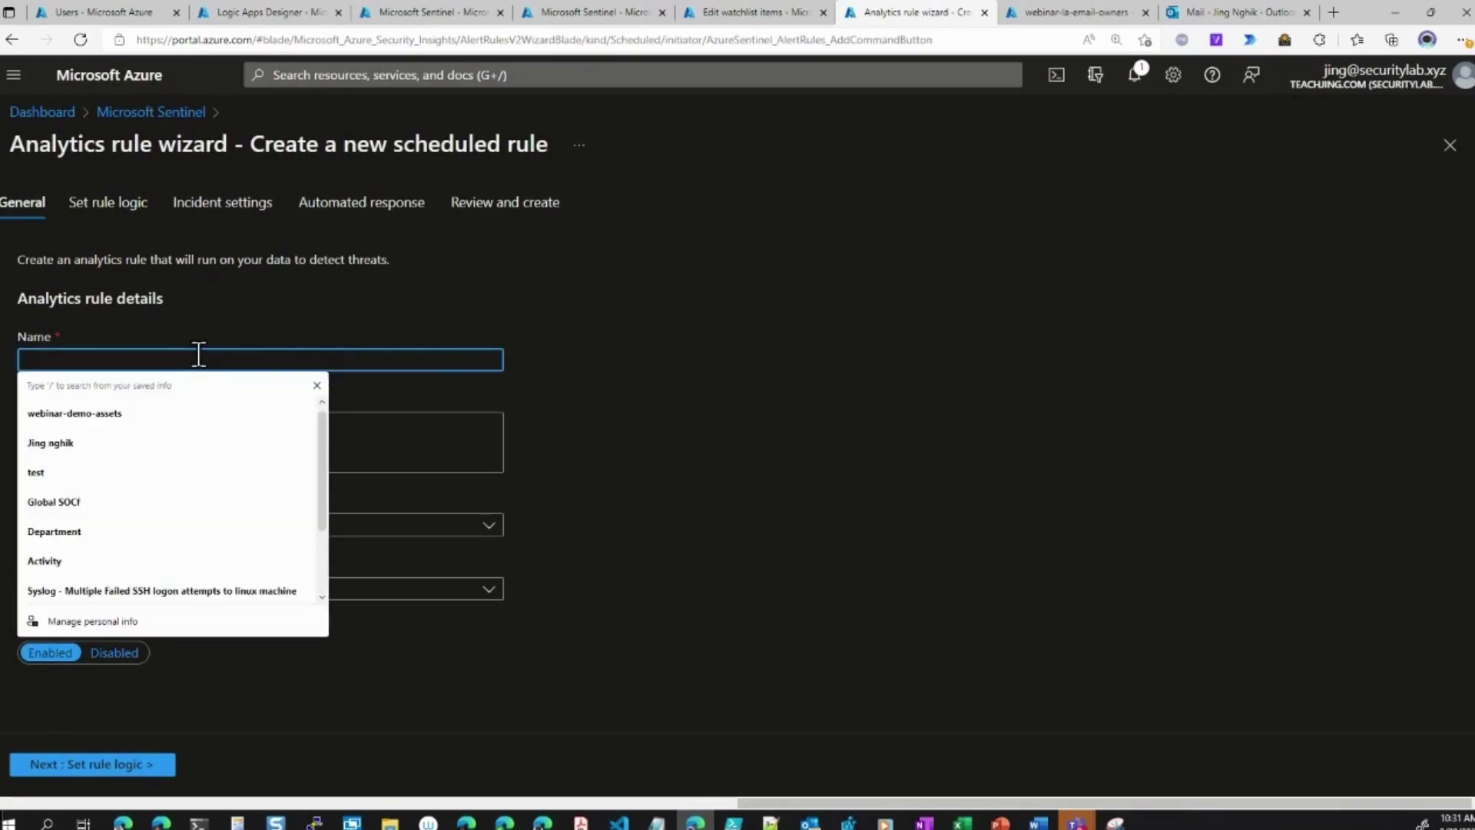
type("Custom -")
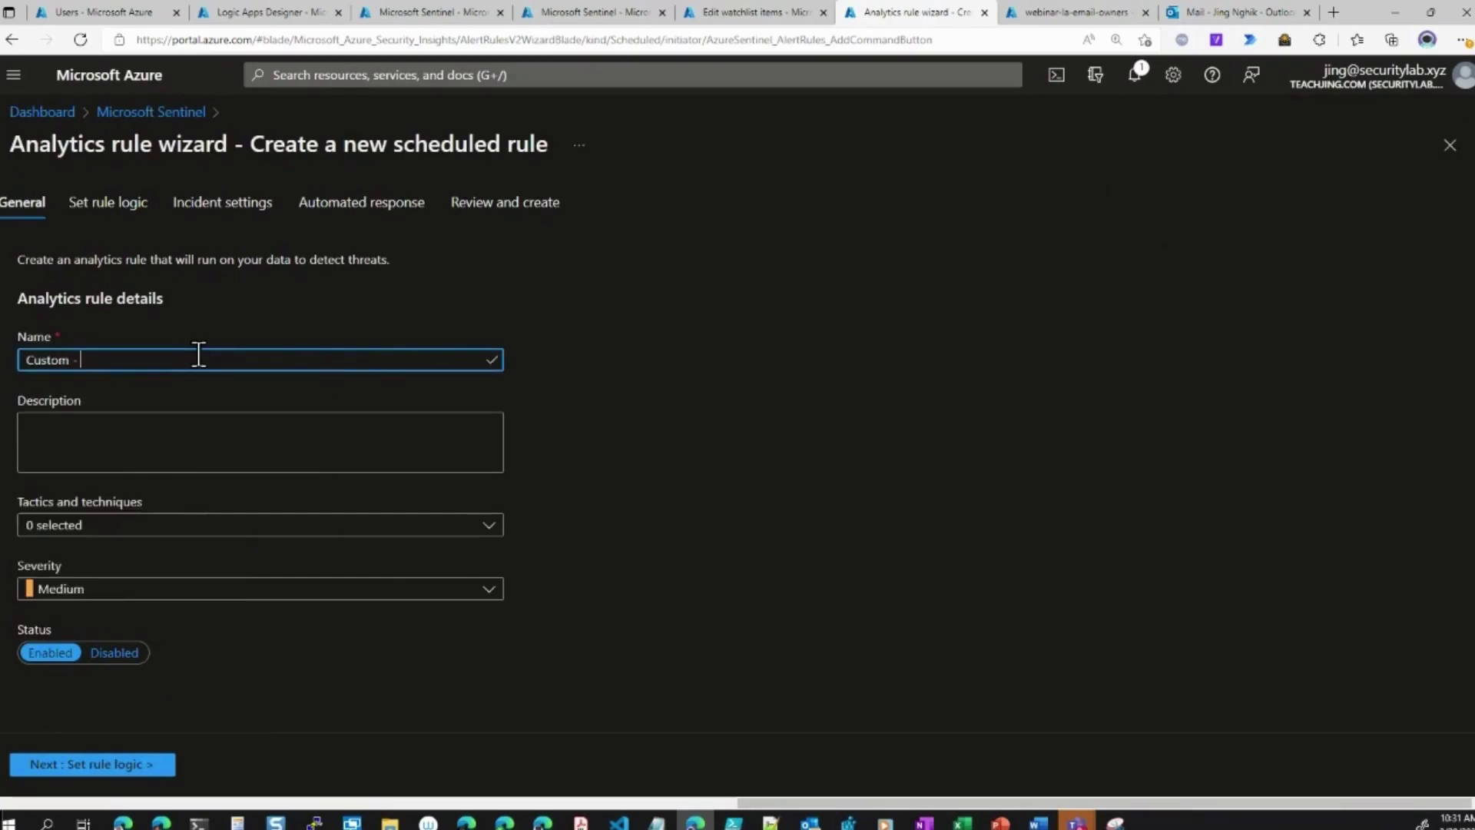
type(" Multiple failed login attempts")
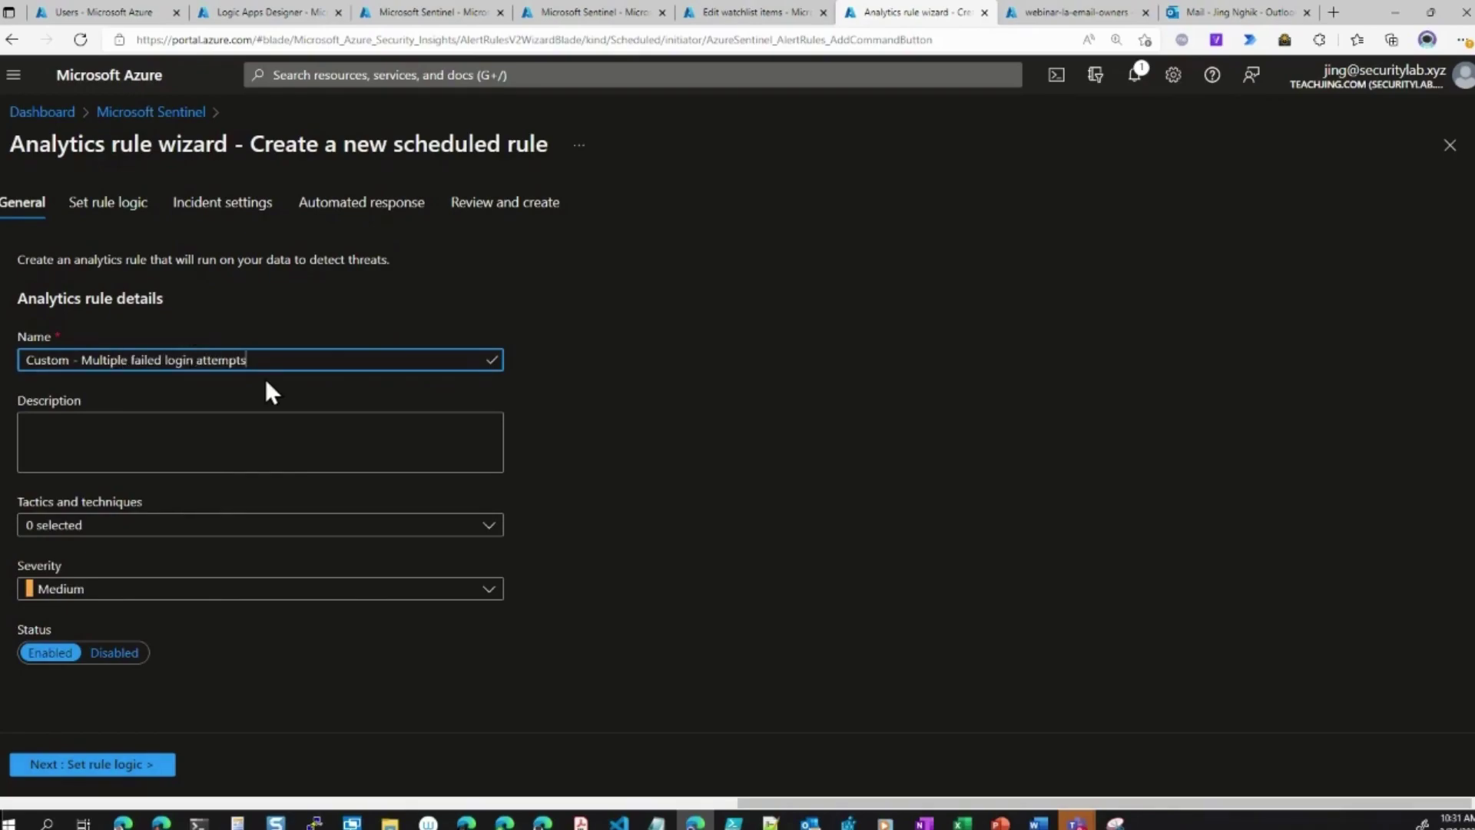
left_click(687, 412)
left_click(154, 525)
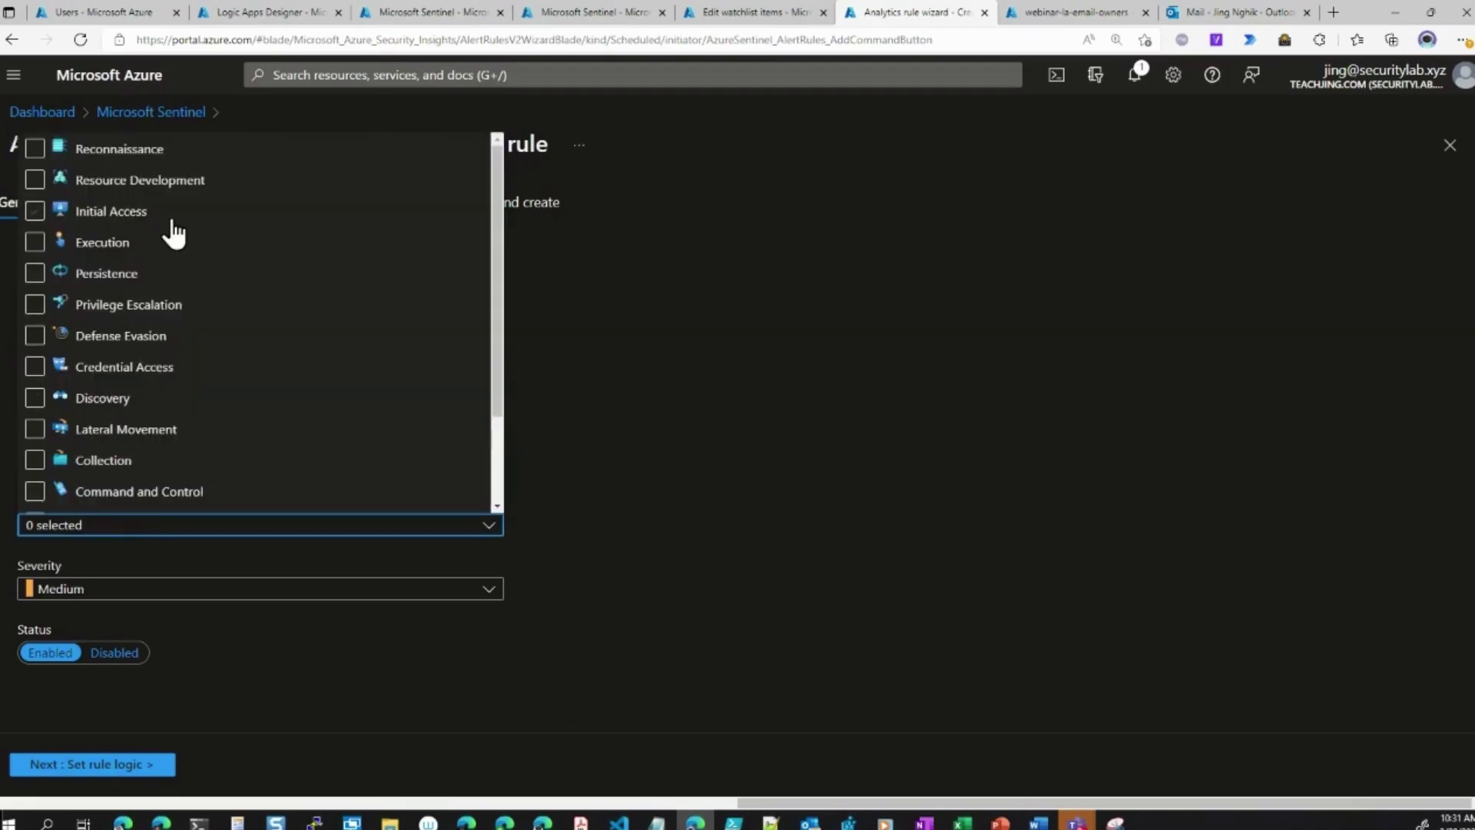
left_click(126, 220)
left_click(231, 550)
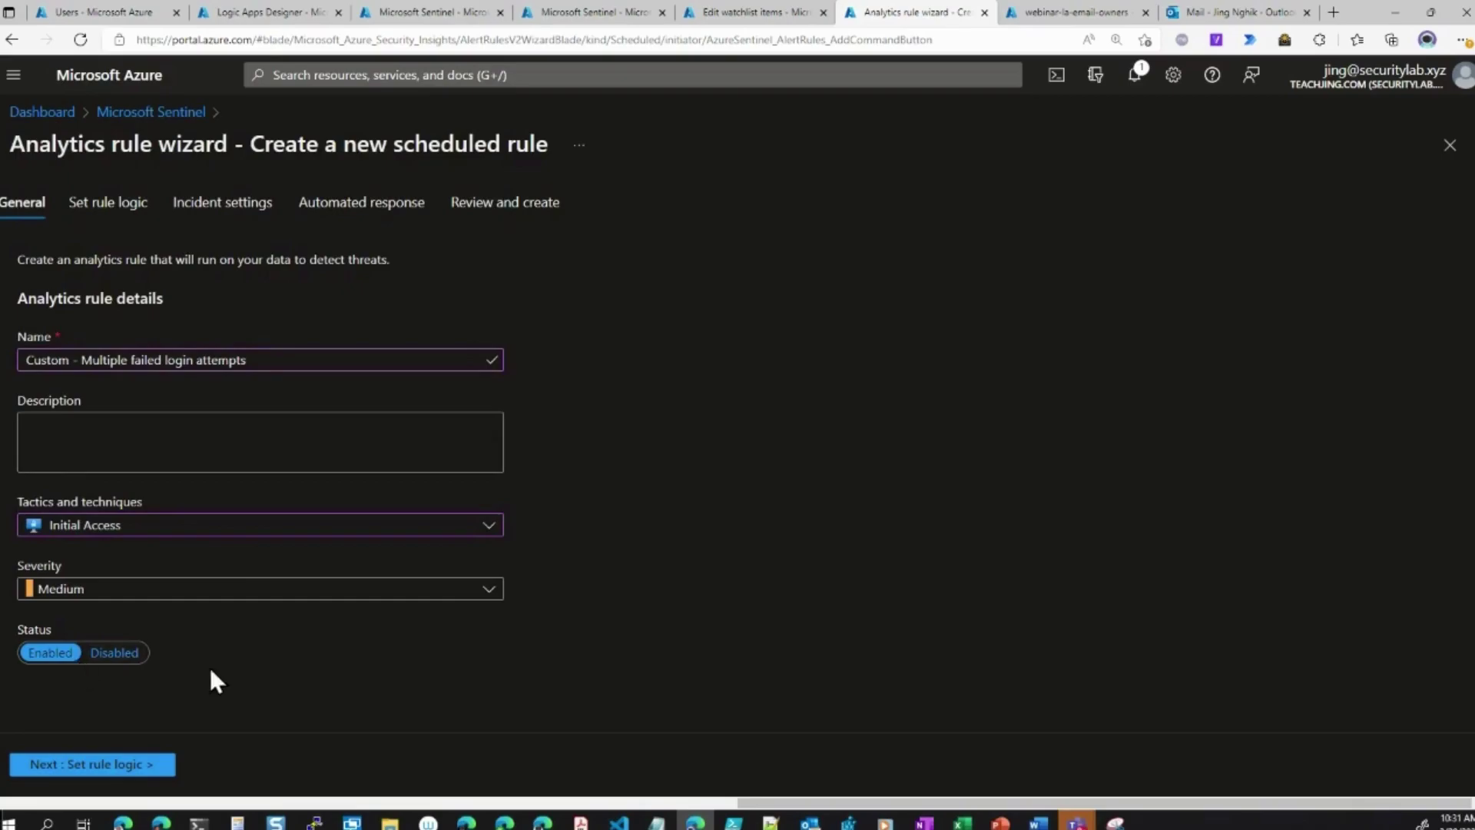
left_click(119, 765)
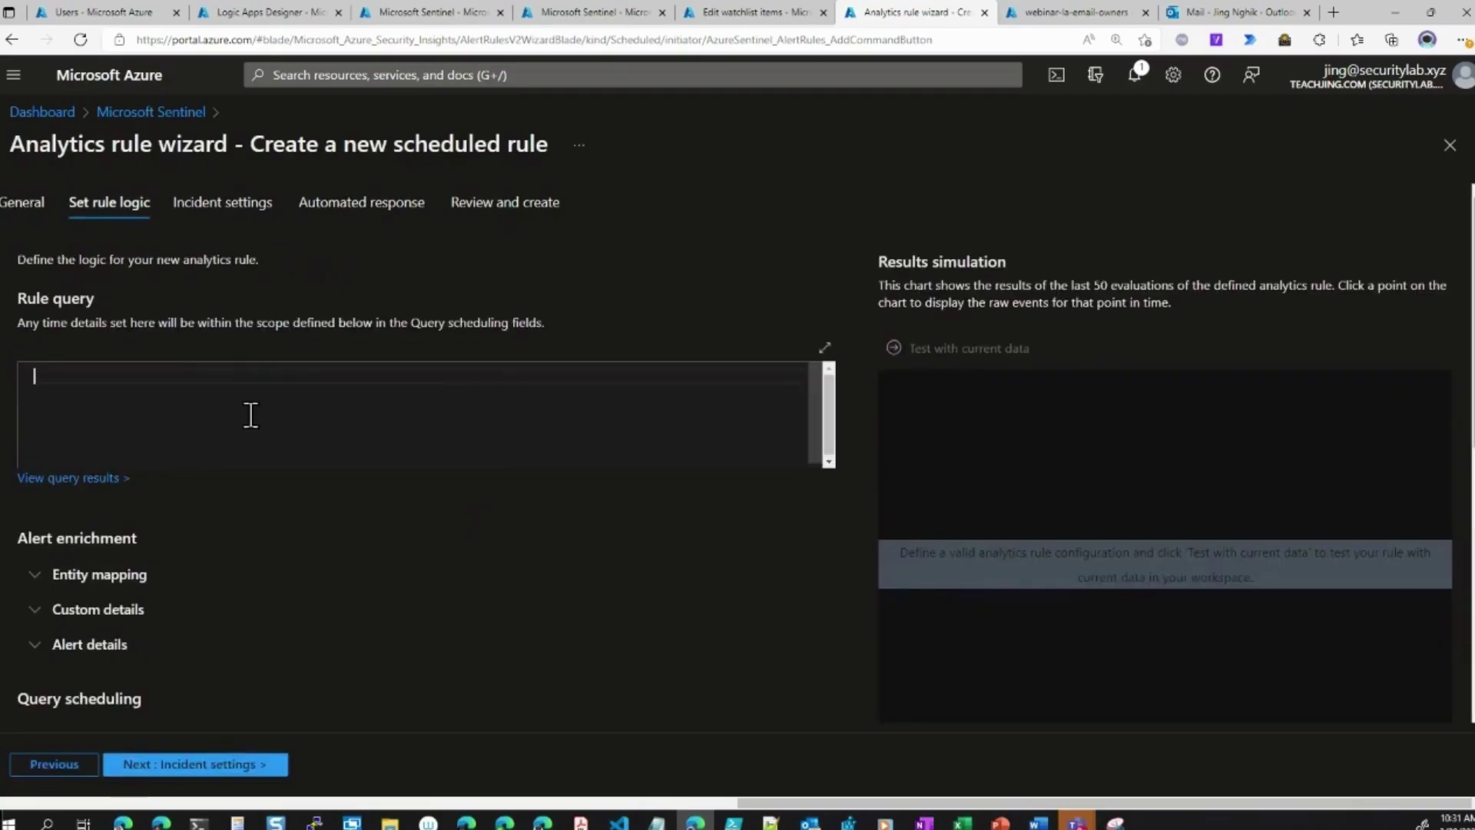
Paste the leftanti watchlist query as the rule query and test it, returning only PC-3713 and DSKTOP-2423
key("ctrl+v")
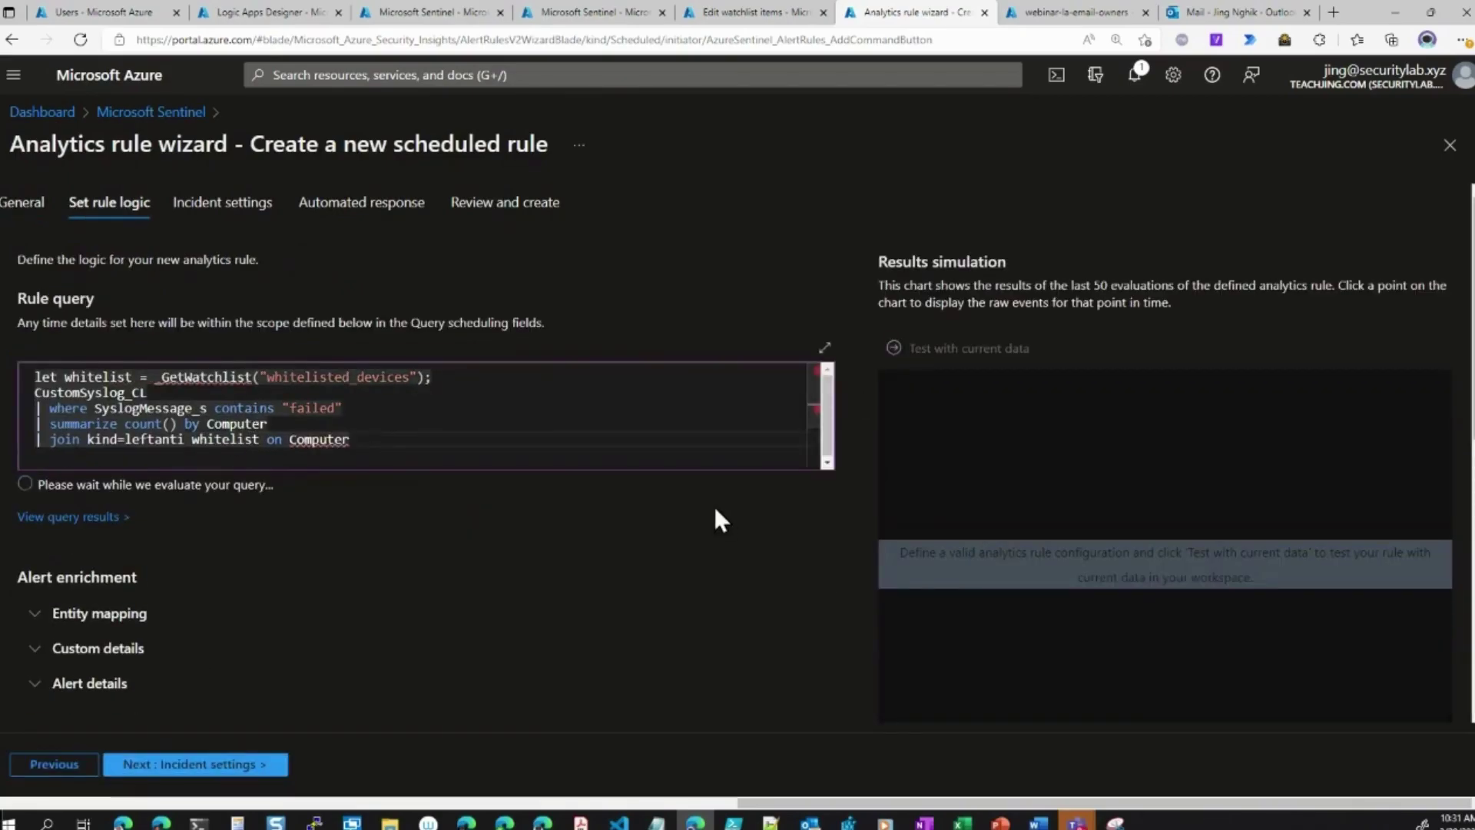
left_click(943, 349)
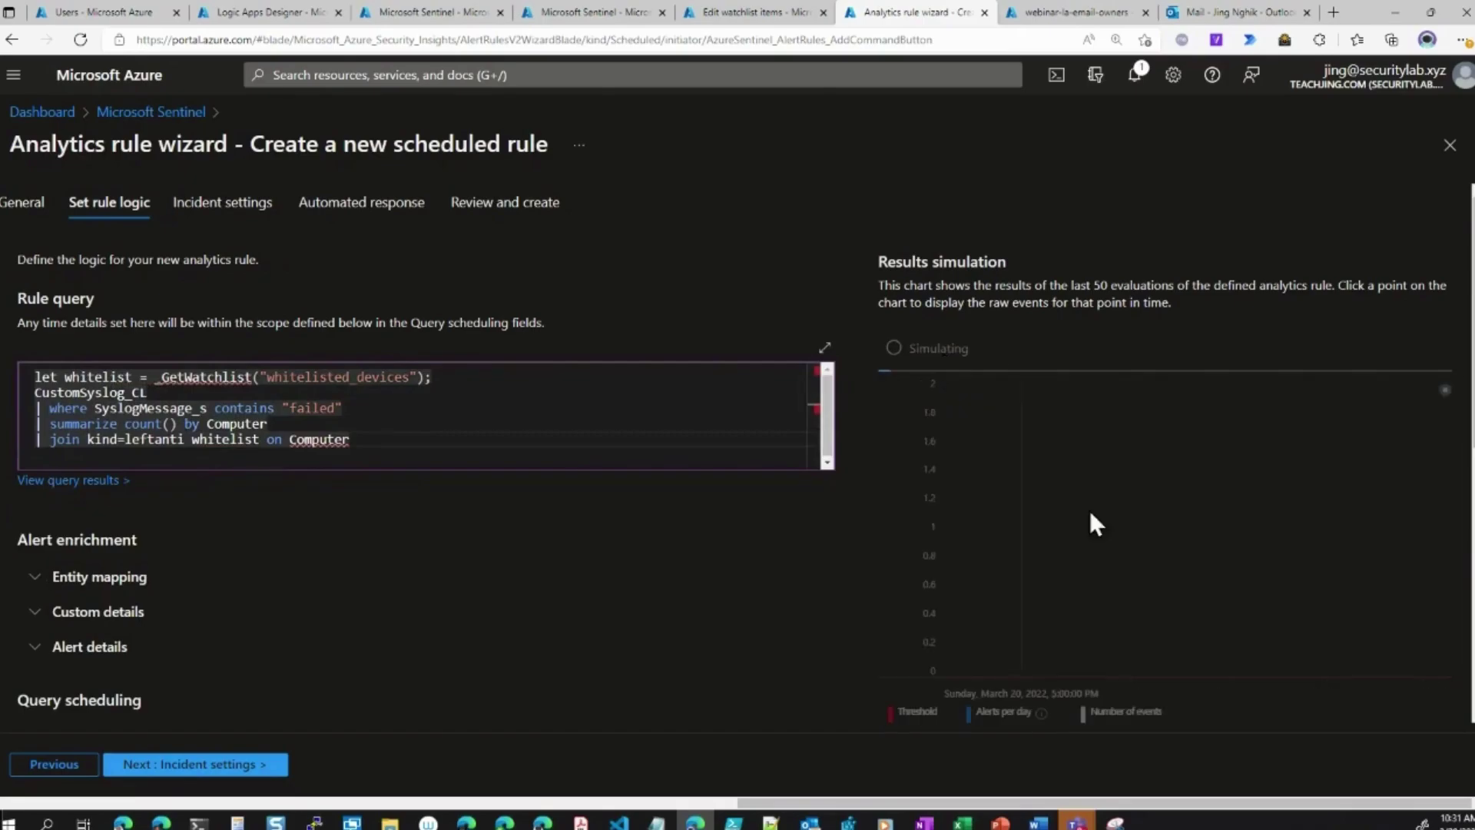
scroll(1186, 484, "down", 2)
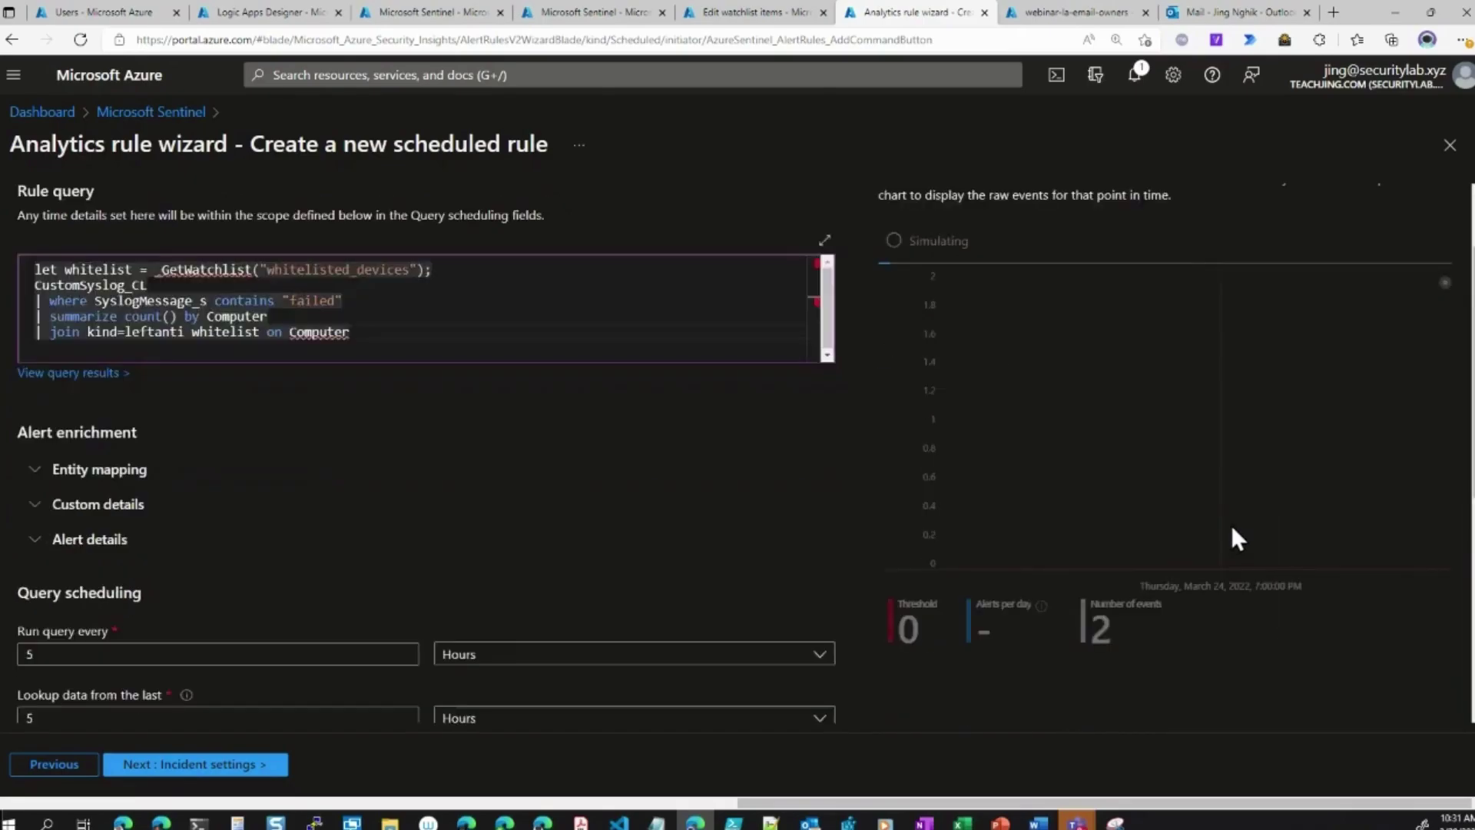
scroll(1230, 522, "up", 2)
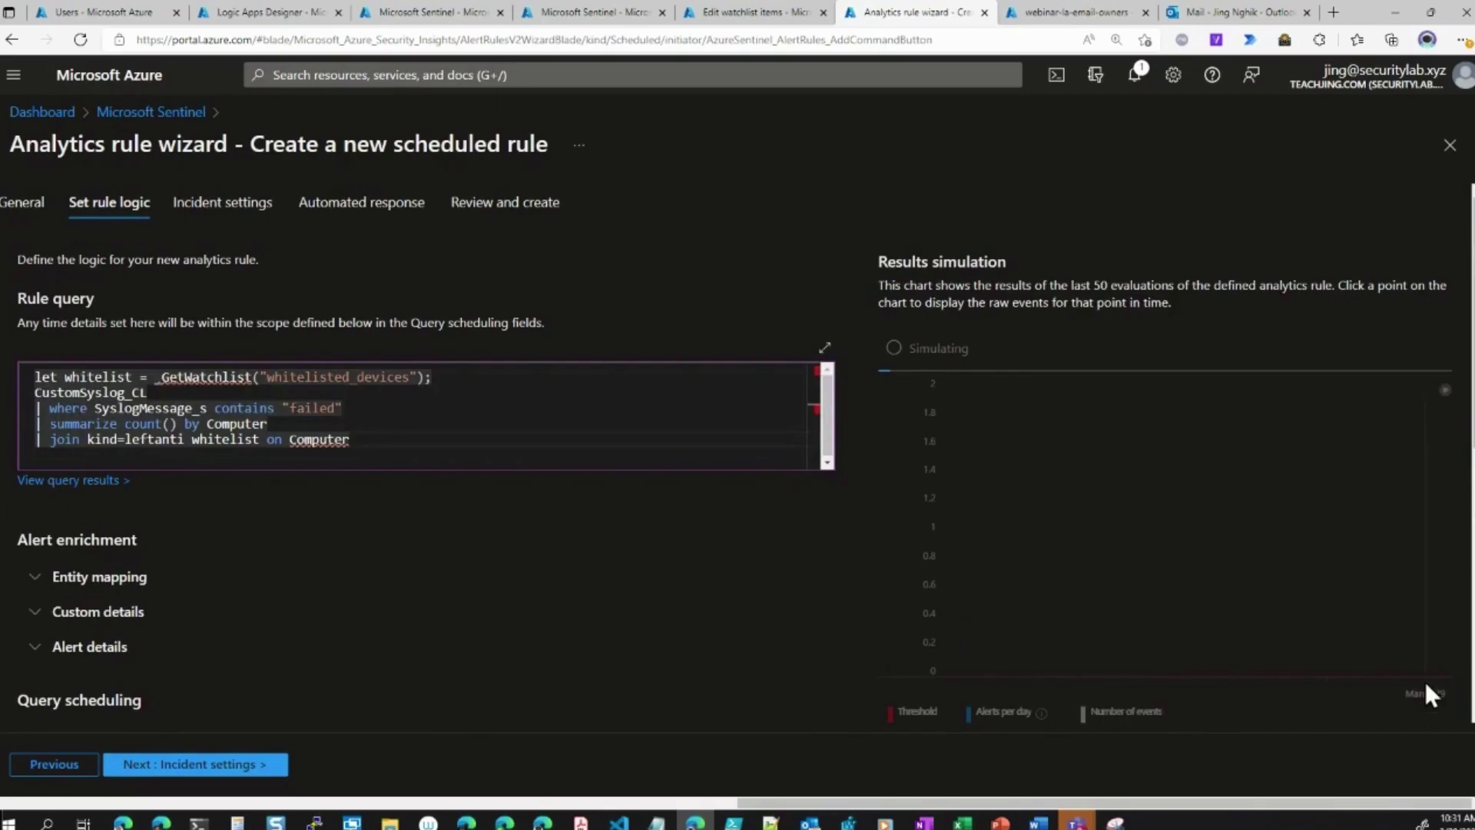
scroll(1414, 544, "down", 2)
scroll(1413, 541, "up", 2)
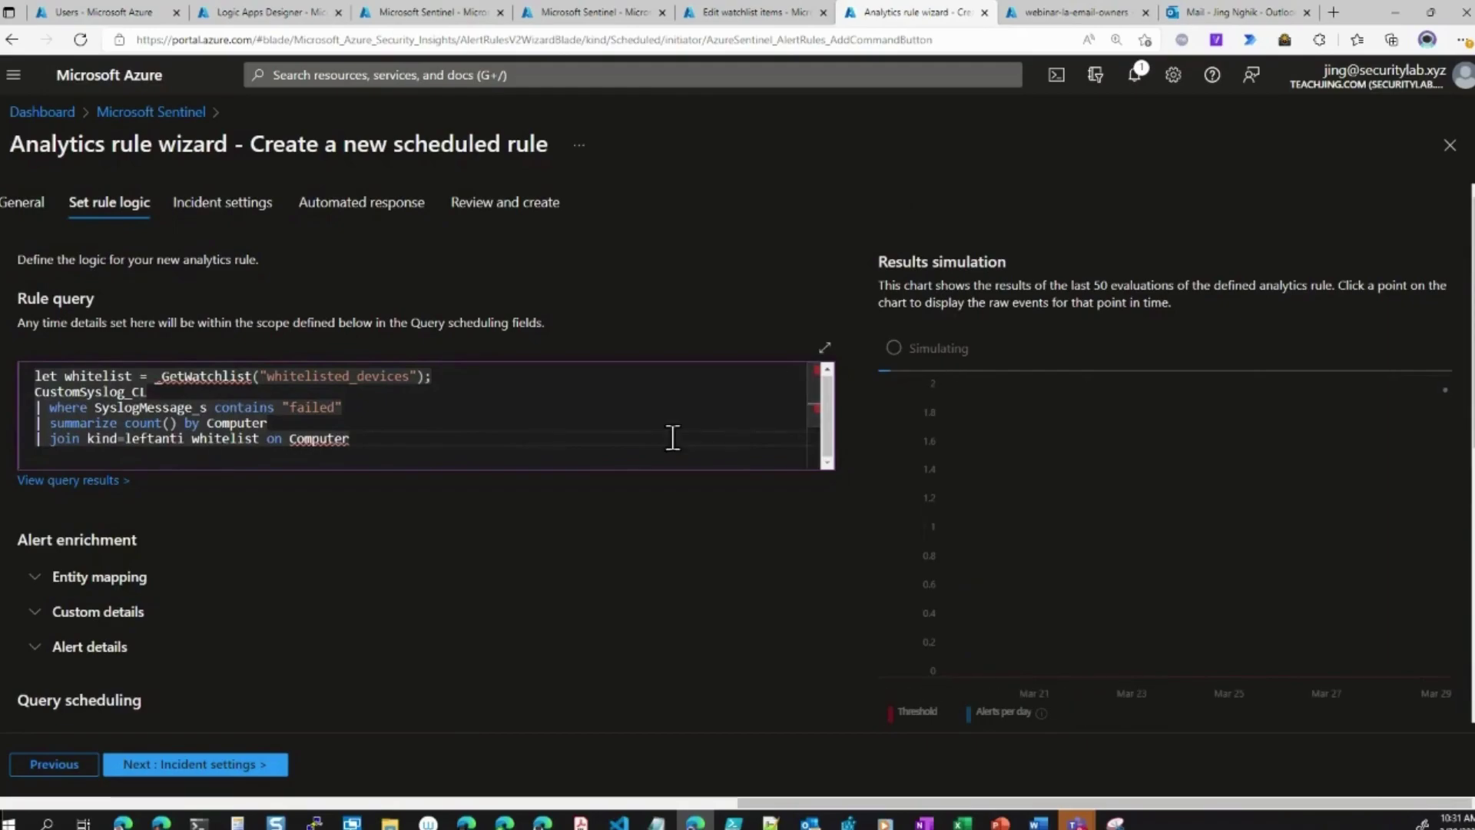
left_click(121, 483)
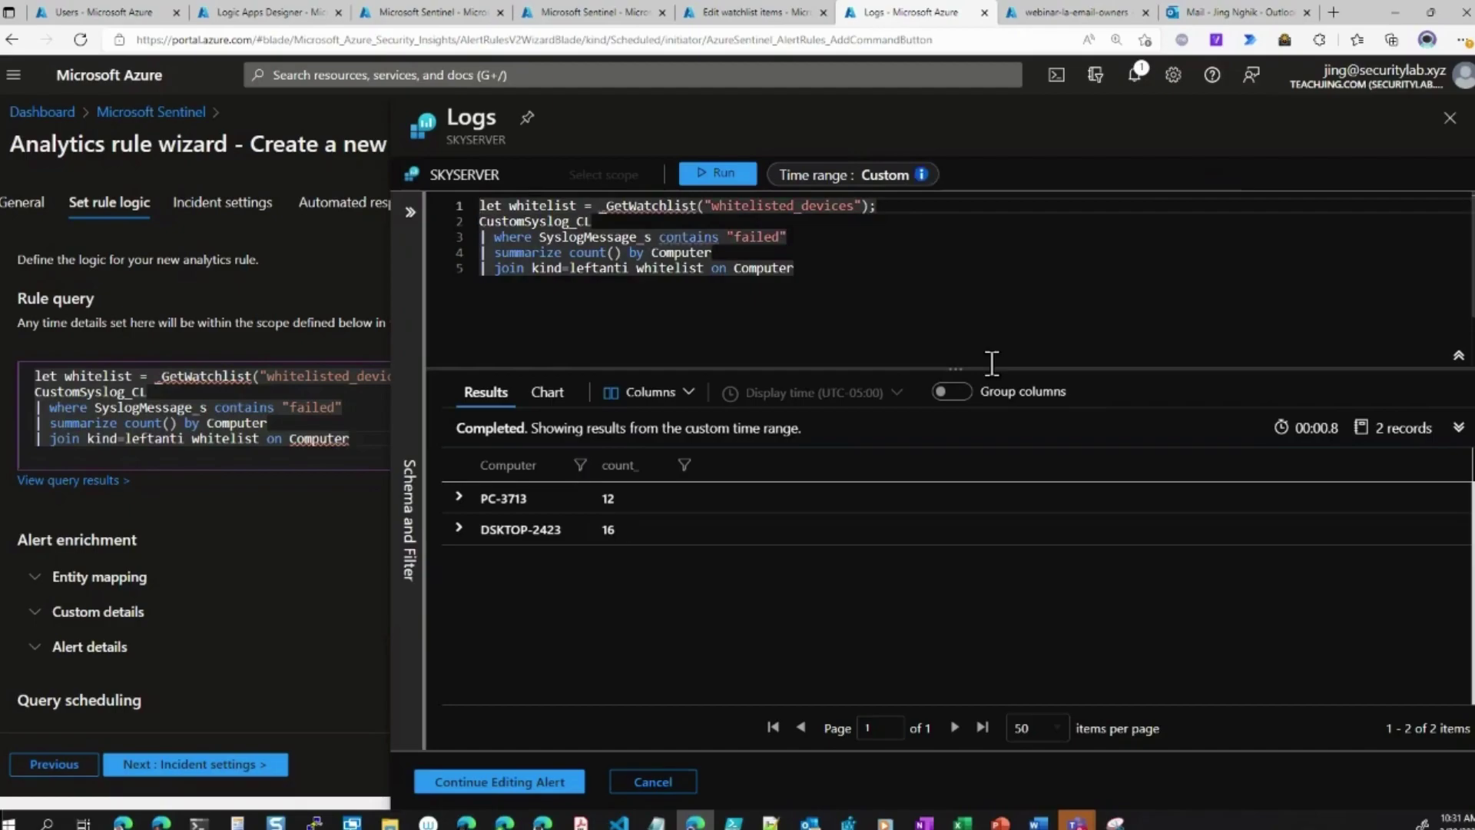
left_click(1447, 120)
Map a Host entity with identifier HostName taken from the Computer column
left_click(814, 115)
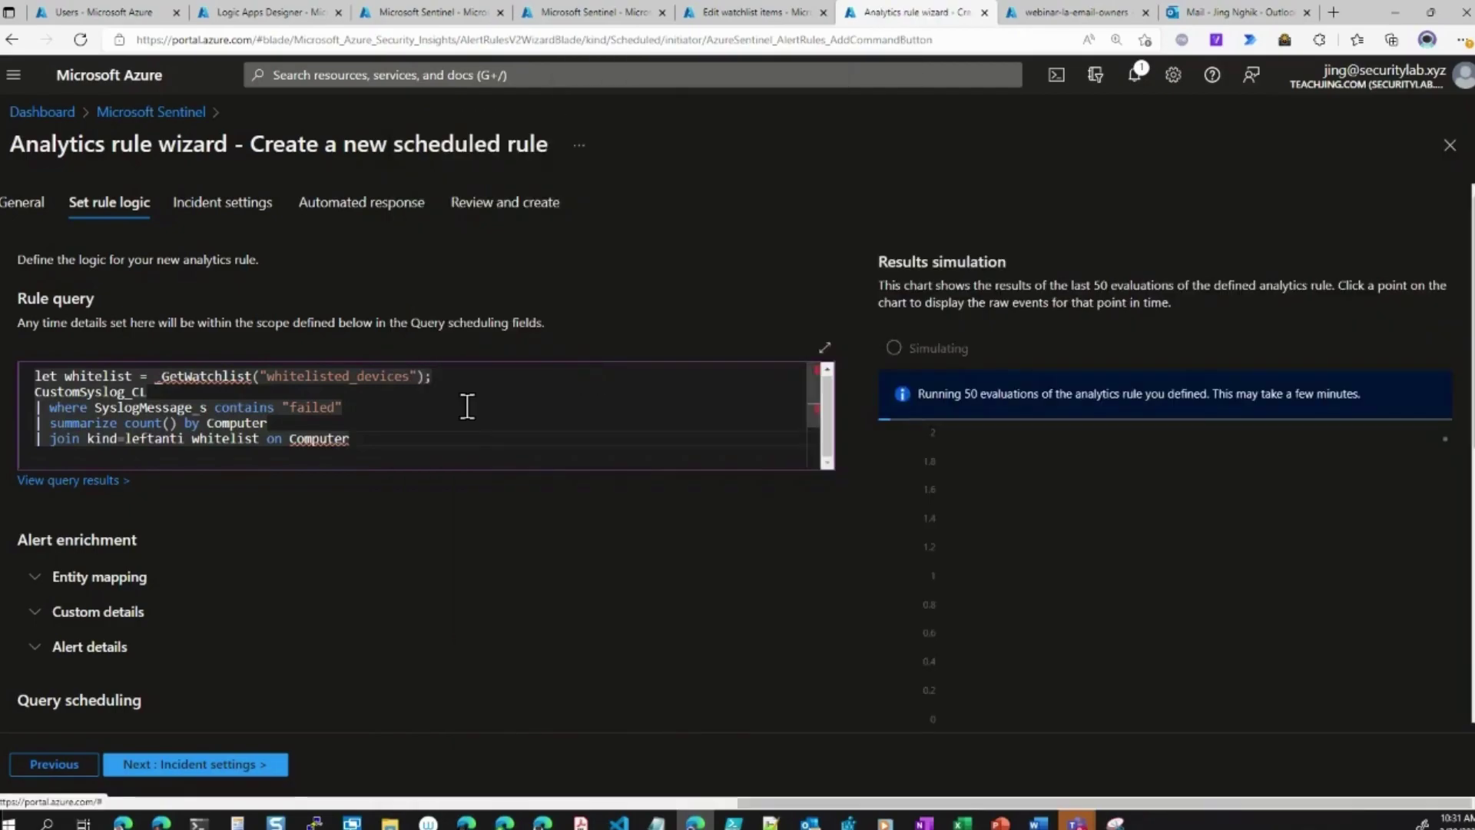
scroll(184, 510, "down", 2)
left_click(93, 418)
scroll(300, 528, "down", 1)
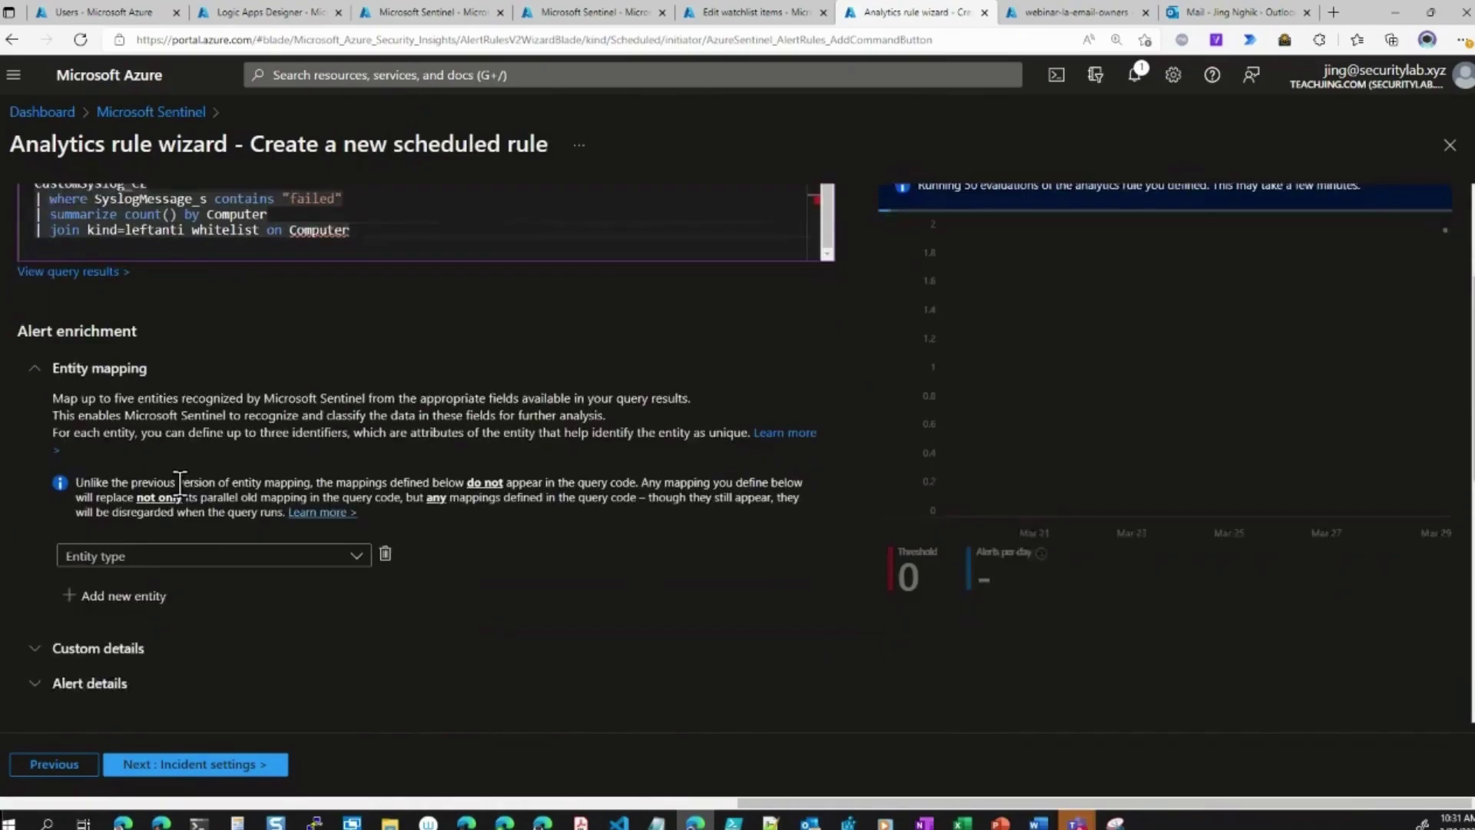
left_click(300, 529)
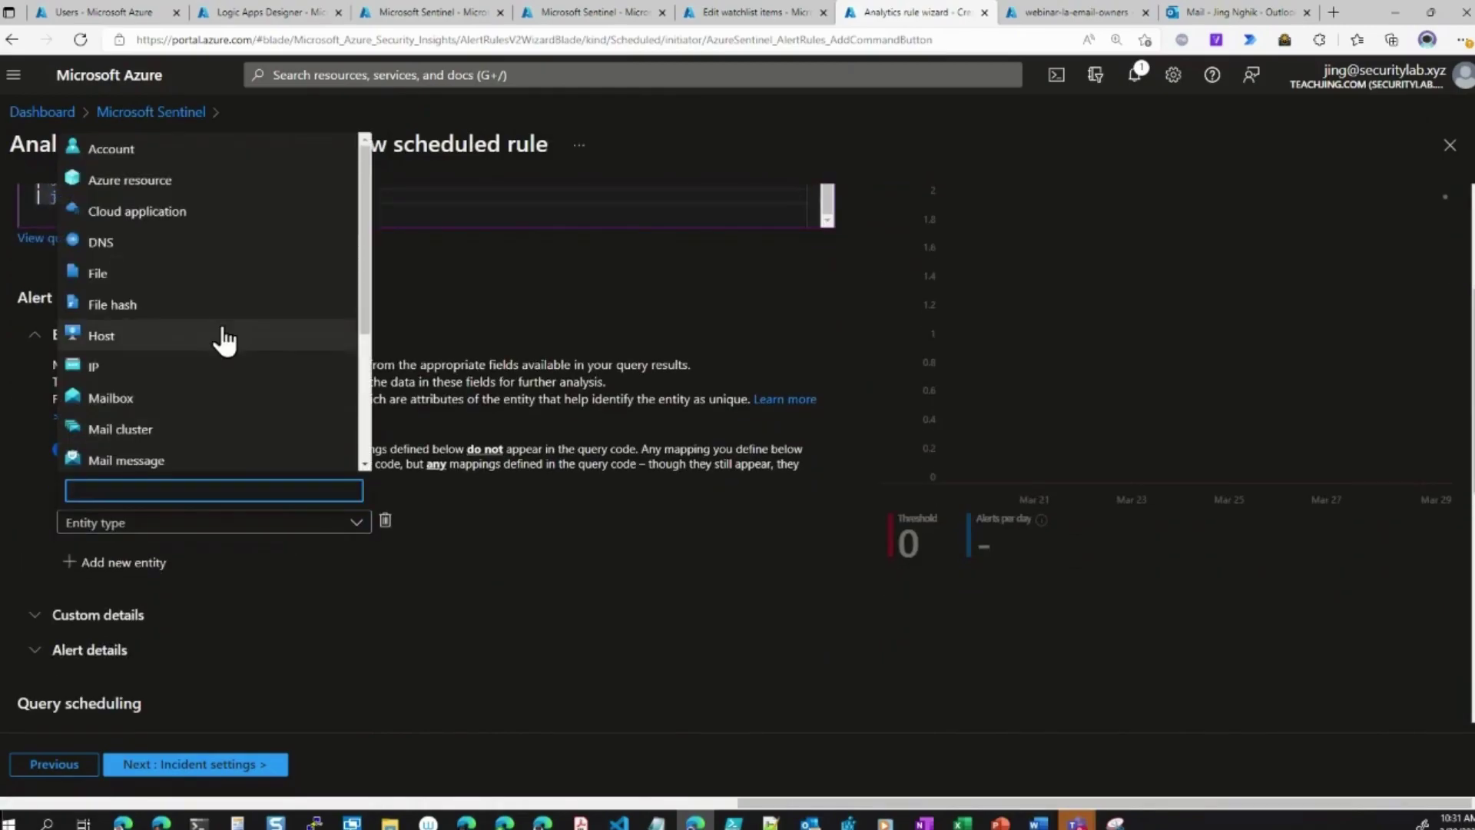
scroll(222, 379, "down", 1)
left_click(198, 288)
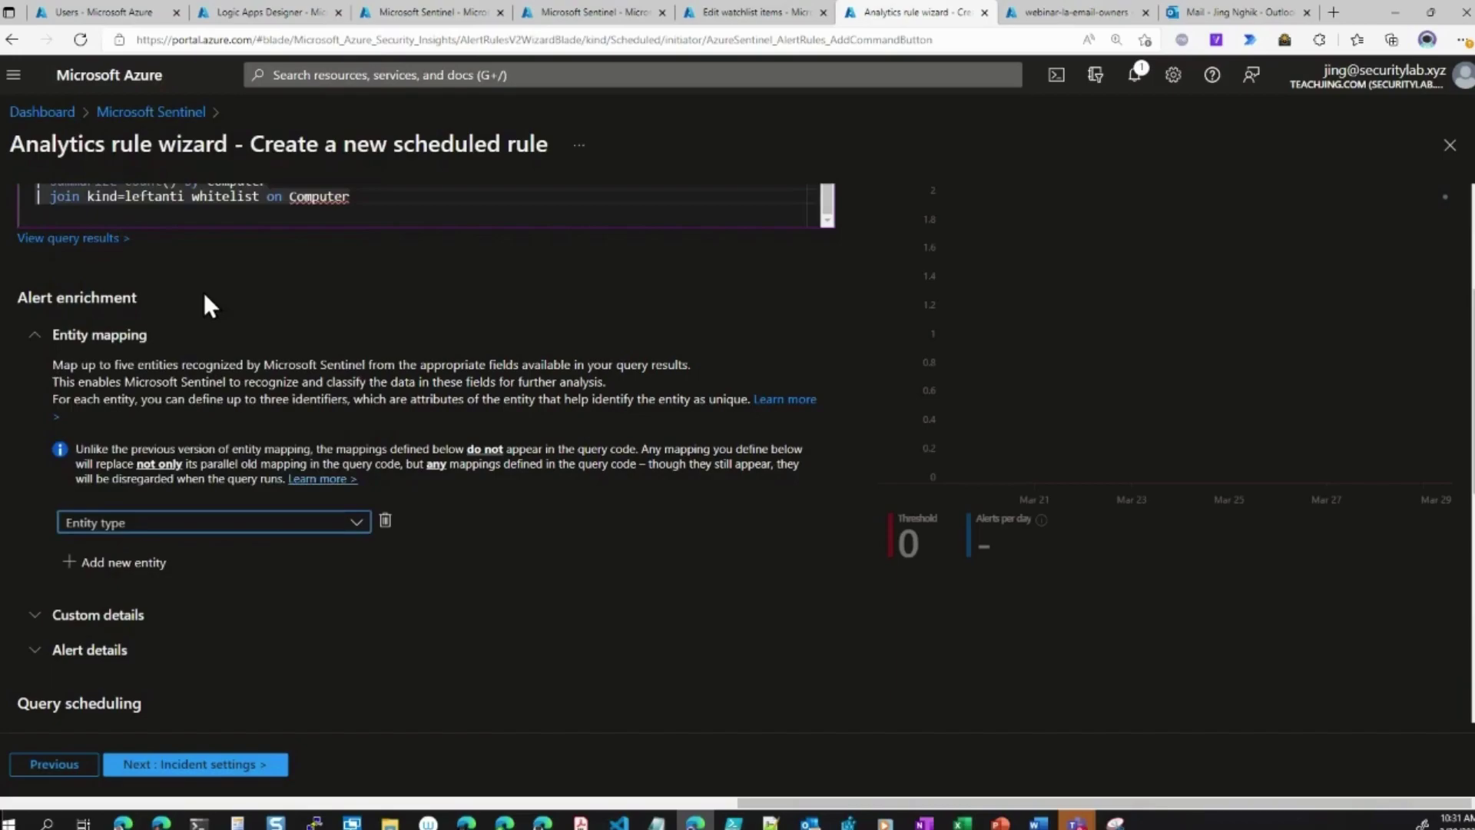
left_click(330, 561)
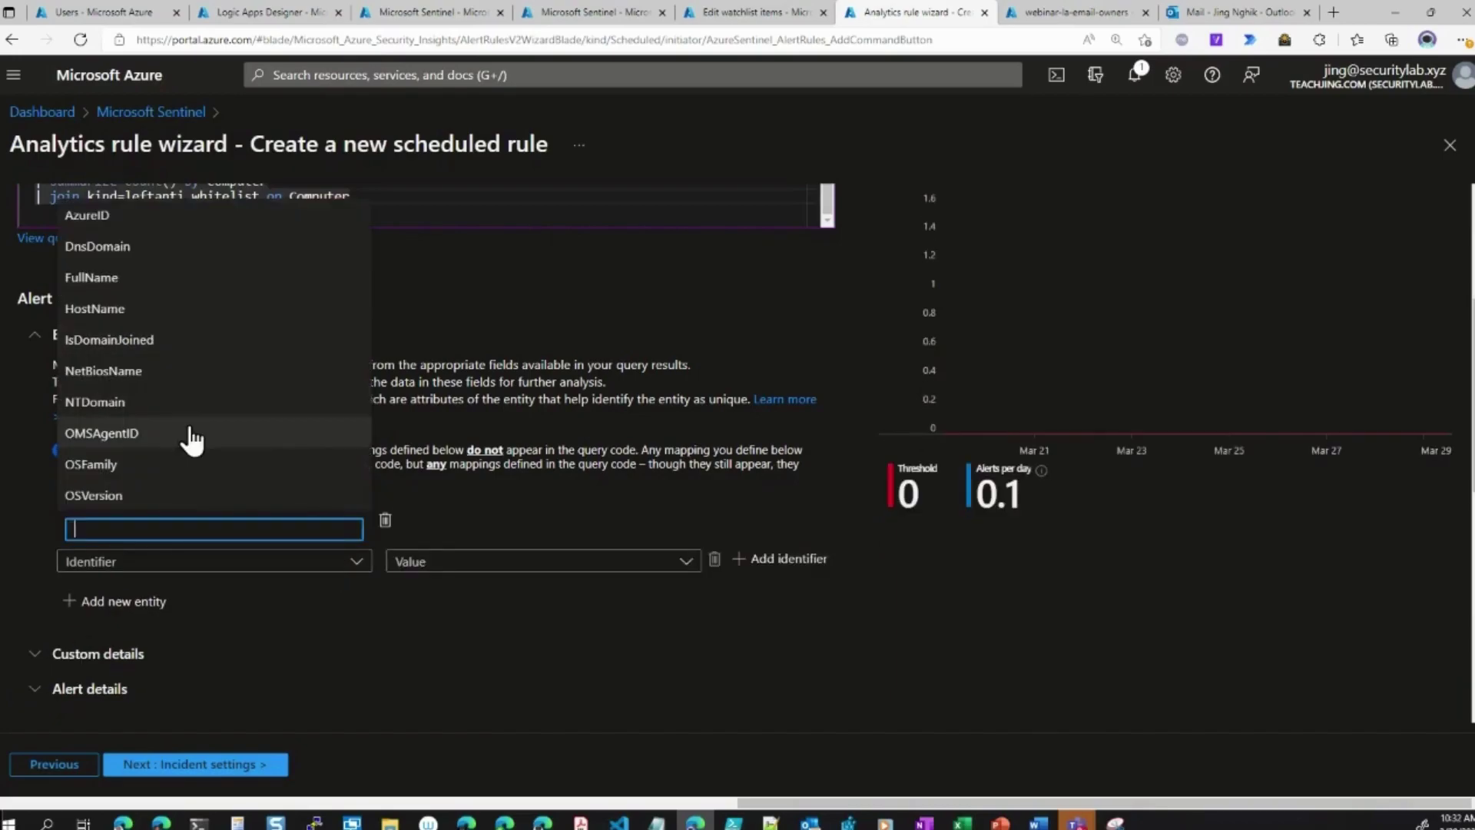
left_click(145, 312)
left_click(468, 561)
left_click(486, 621)
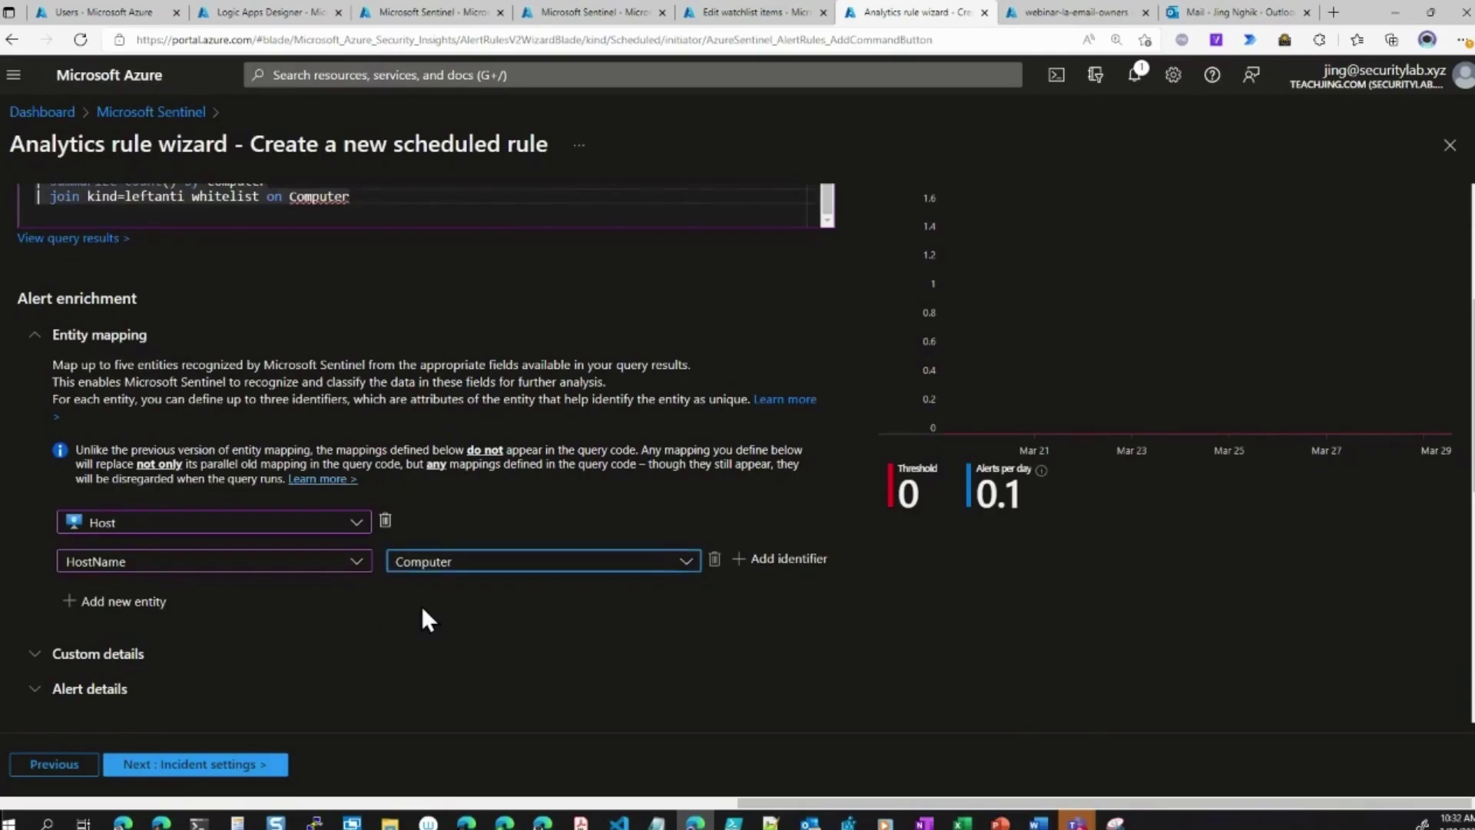
Add an extra entity mapping row, then delete the unused empty row
scroll(292, 592, "down", 2)
left_click(123, 442)
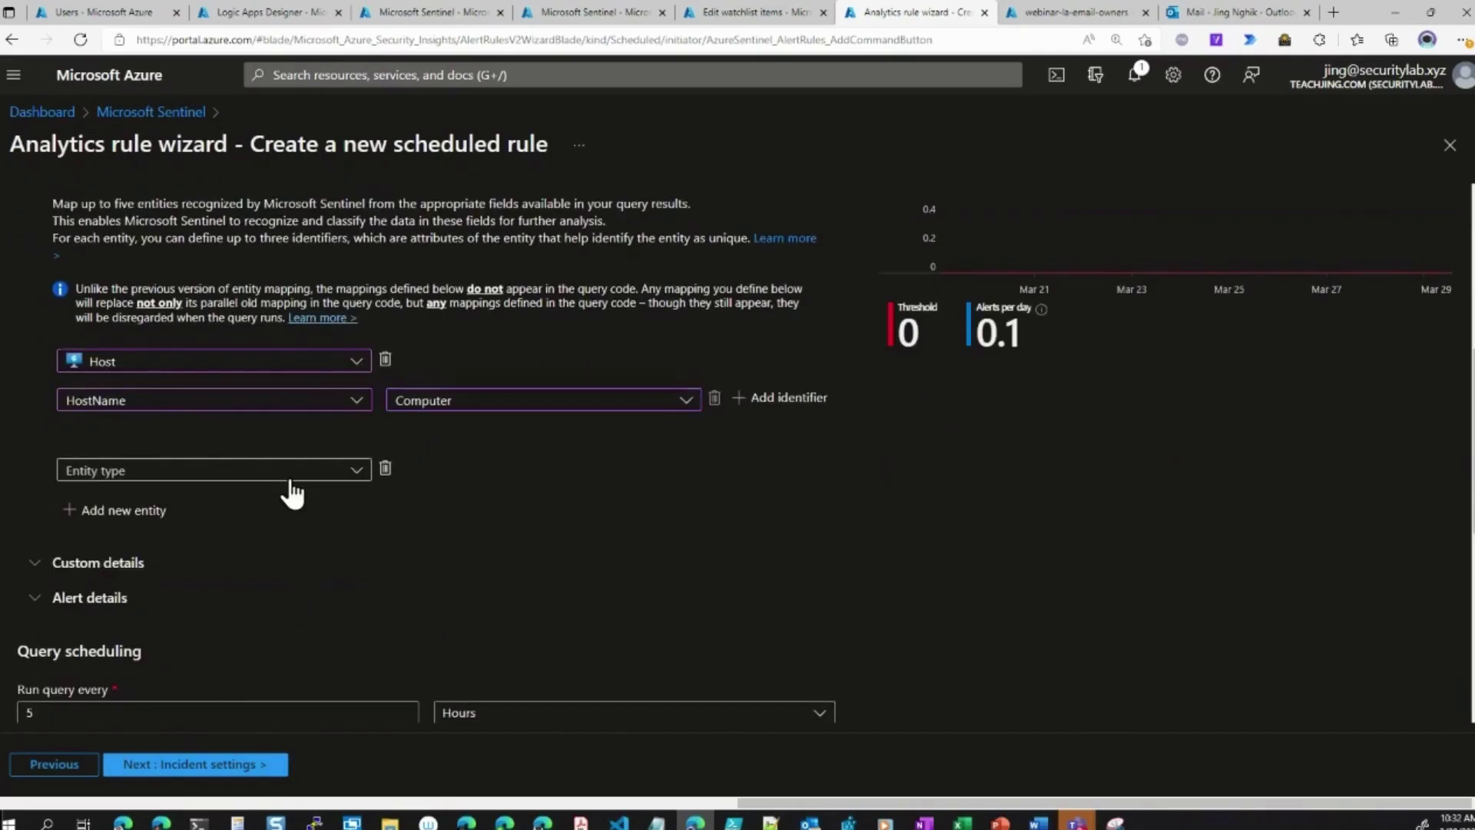
left_click(386, 470)
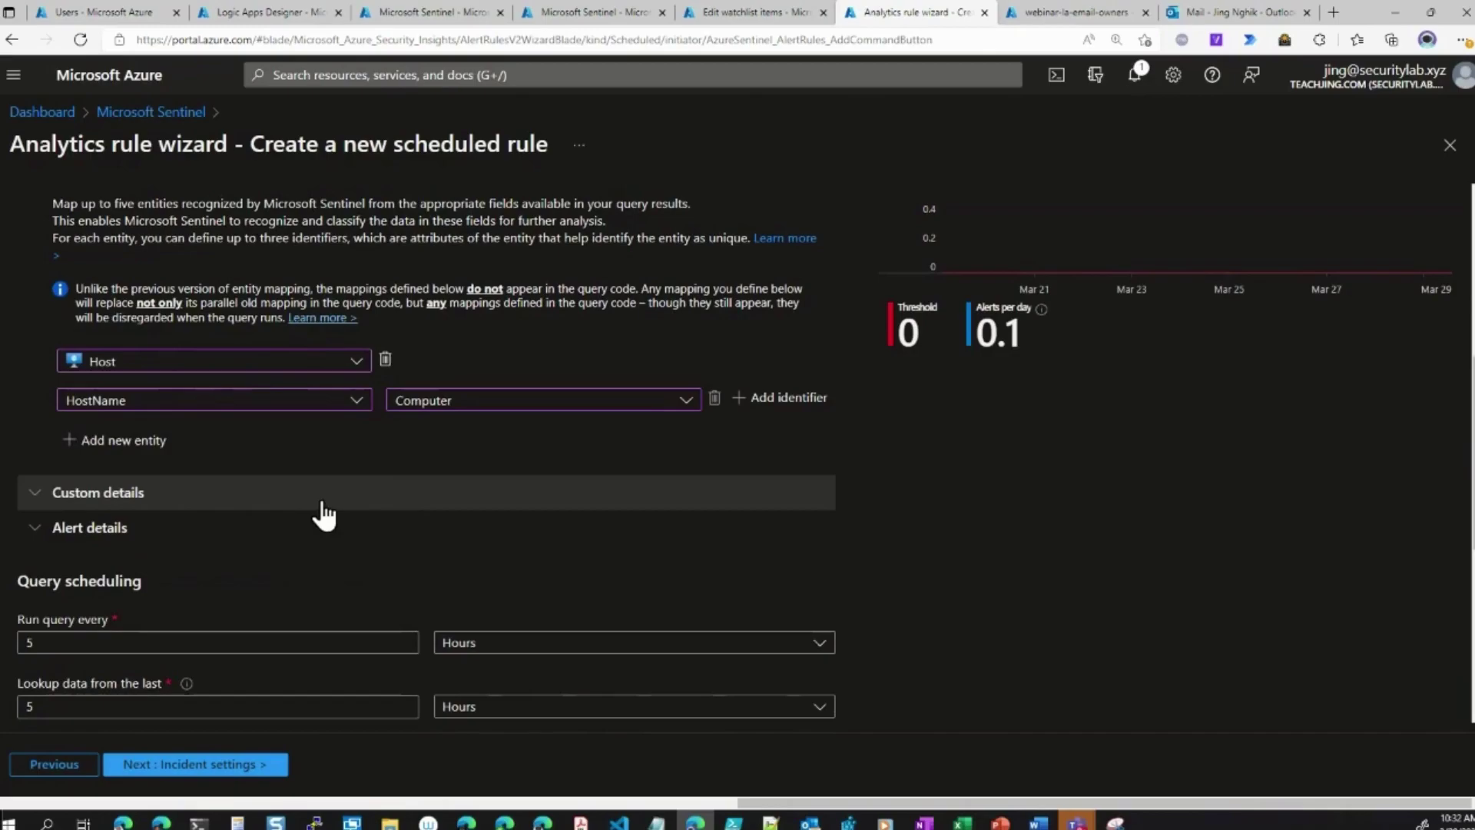
scroll(118, 484, "down", 1)
Set the alert name format to 'Multiple Login attemps on {{Computer}}' under Alert details
left_click(118, 447)
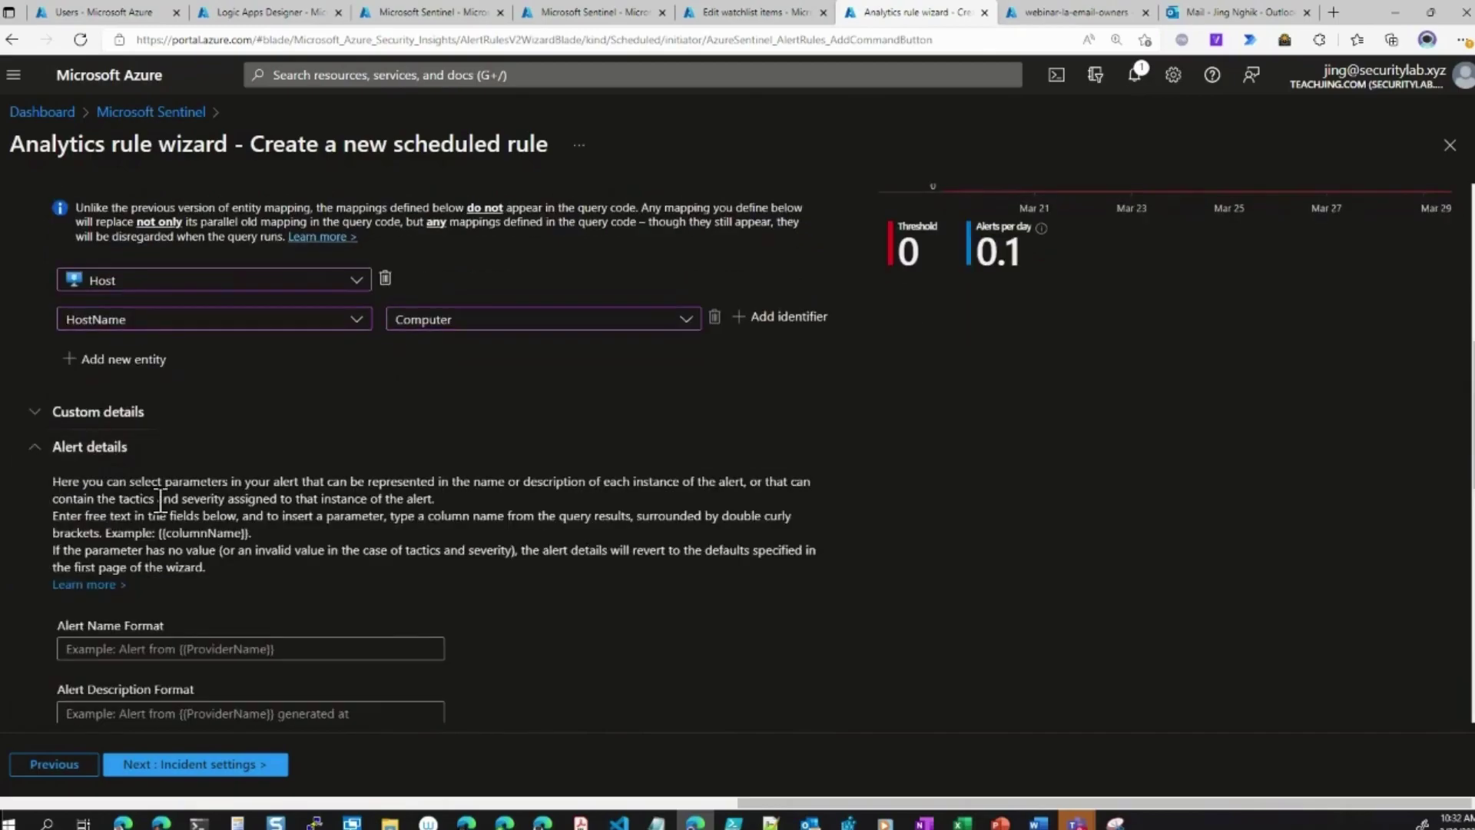
scroll(226, 529, "down", 2)
left_click(270, 486)
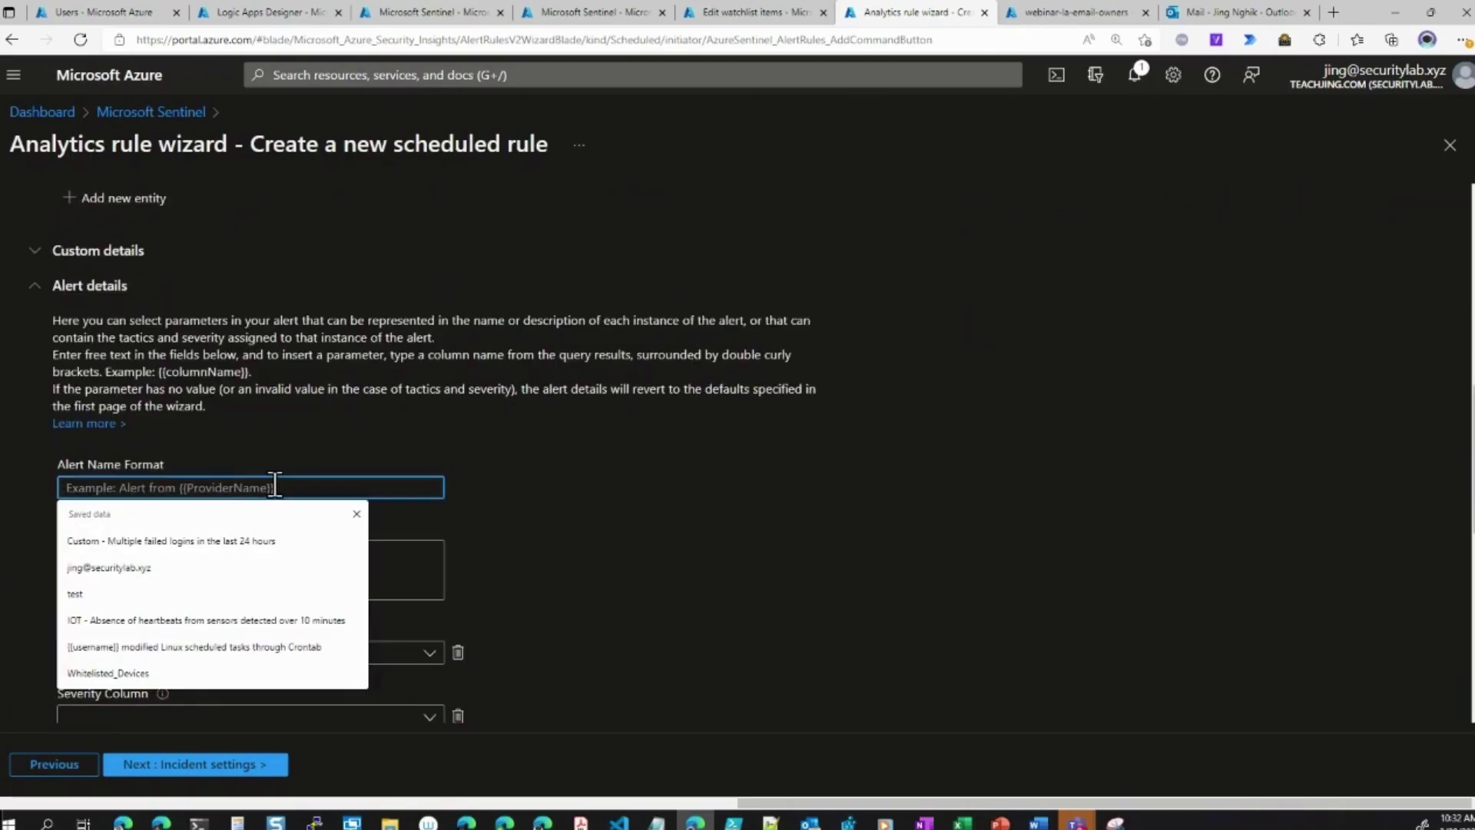
type("Mutl")
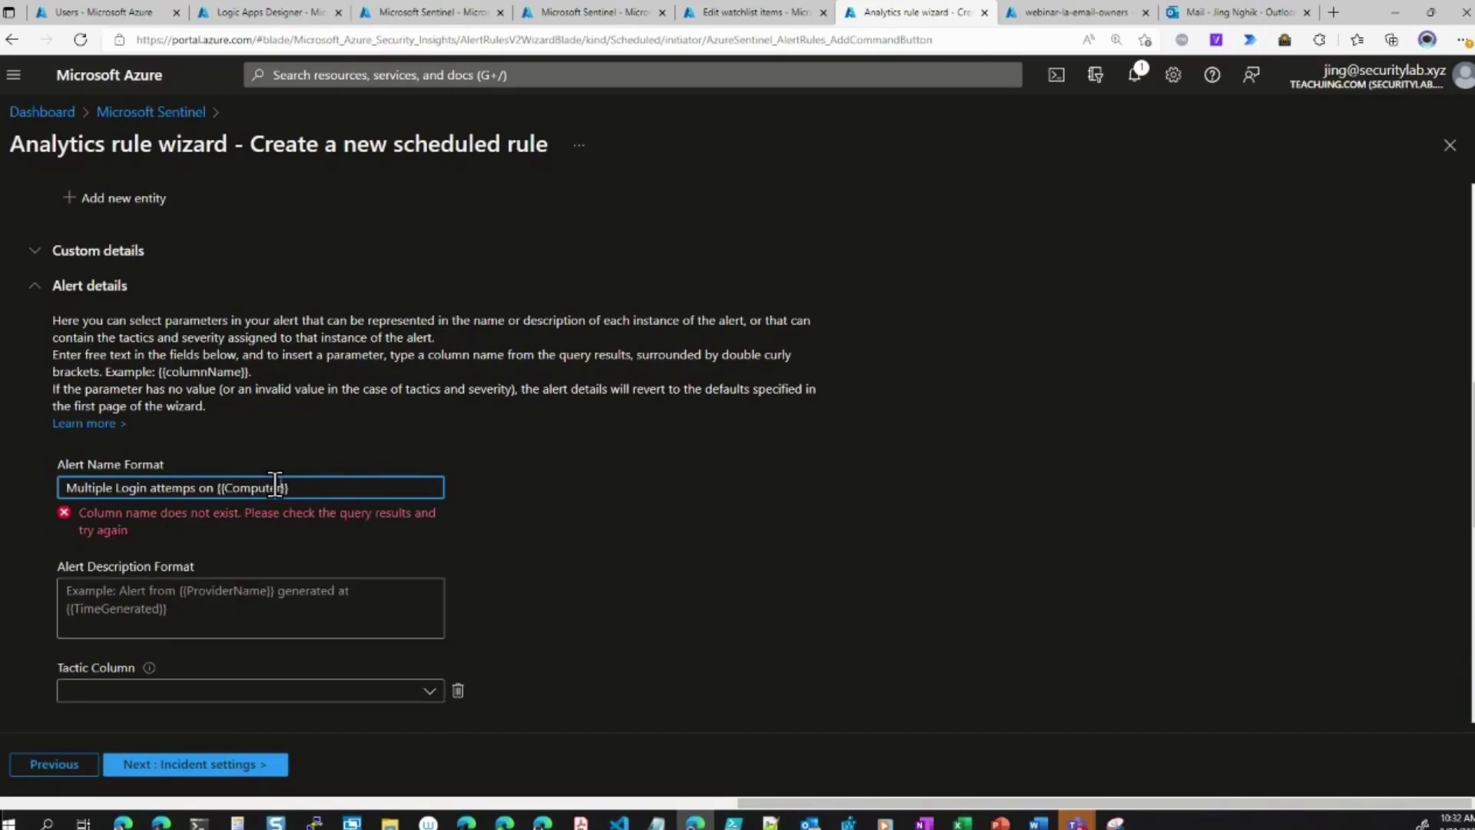
scroll(473, 361, "up", 3)
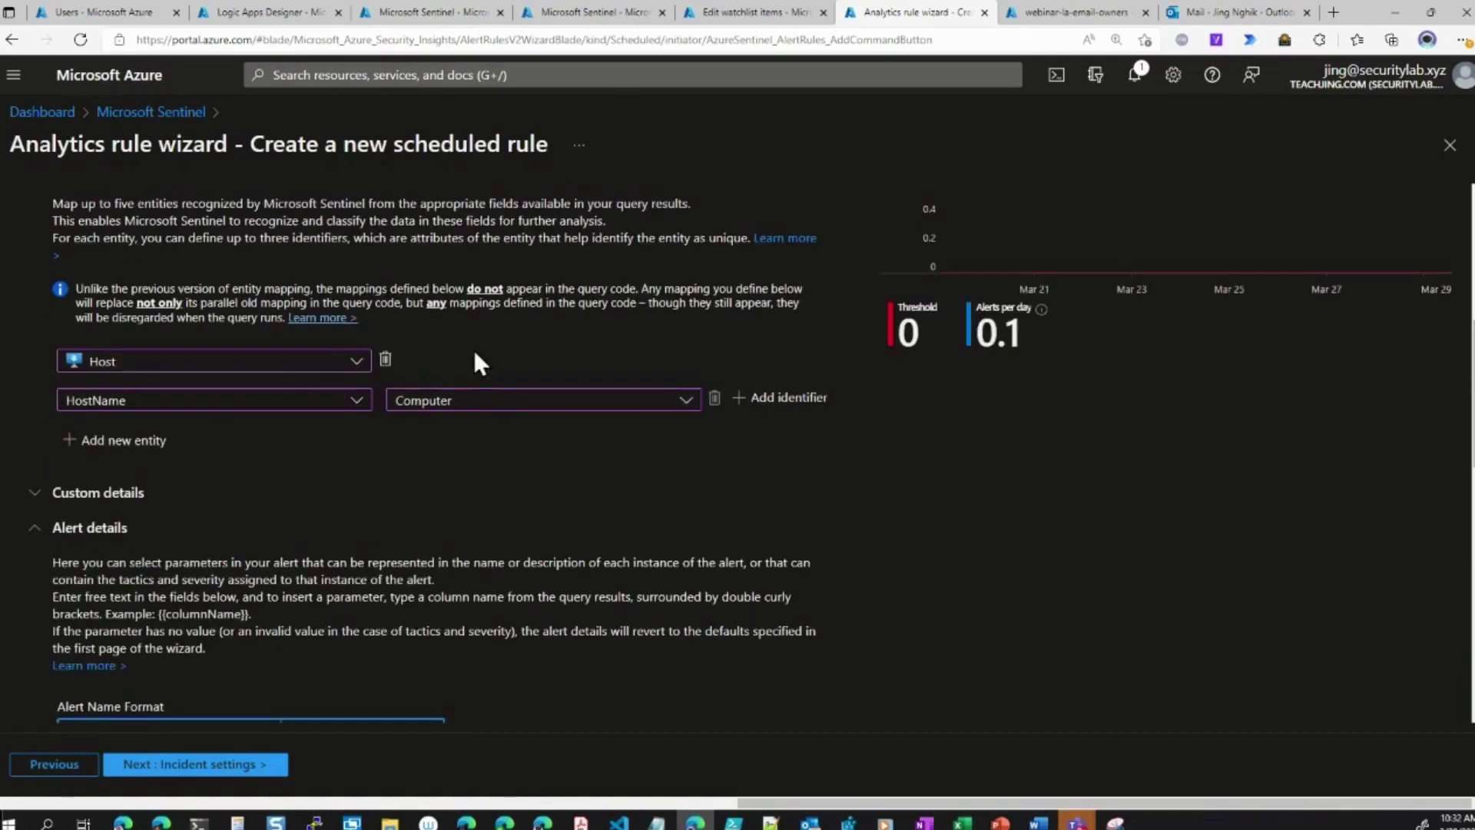
Schedule the query to run every 24 hours, looking up the last 24 hours of data
scroll(527, 452, "down", 8)
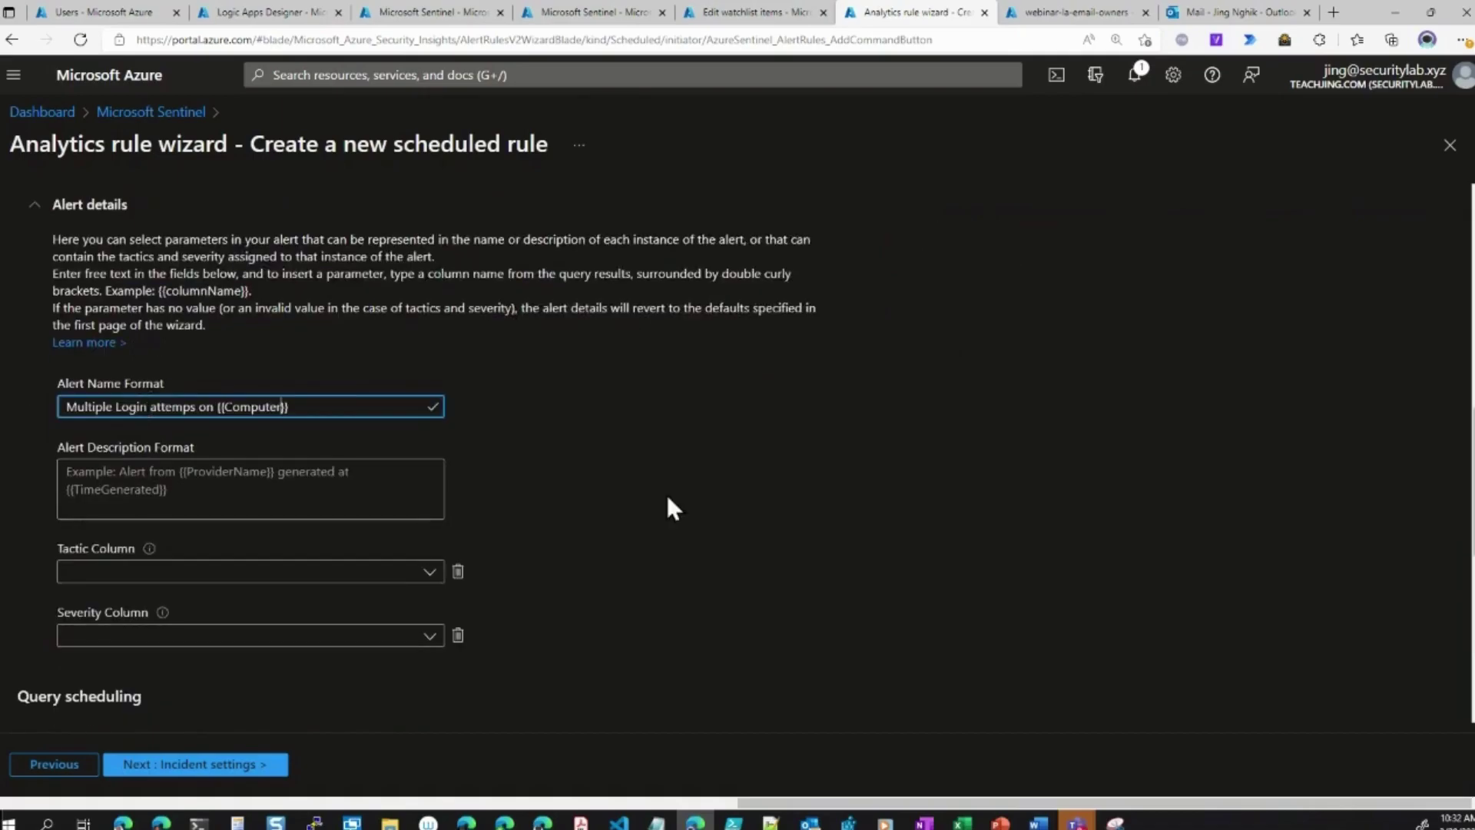
scroll(223, 287, "down", 1)
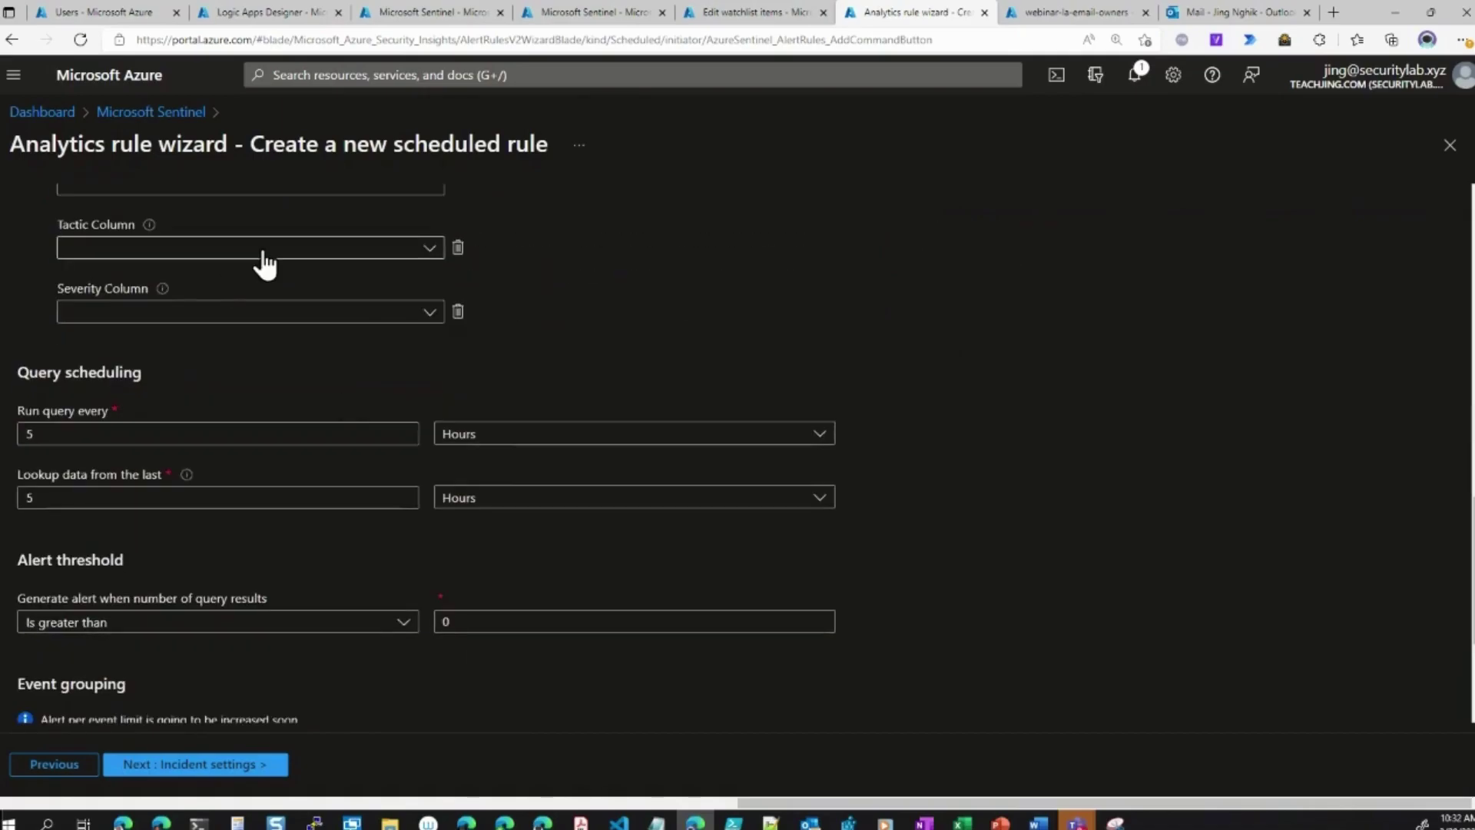
scroll(193, 396, "down", 1)
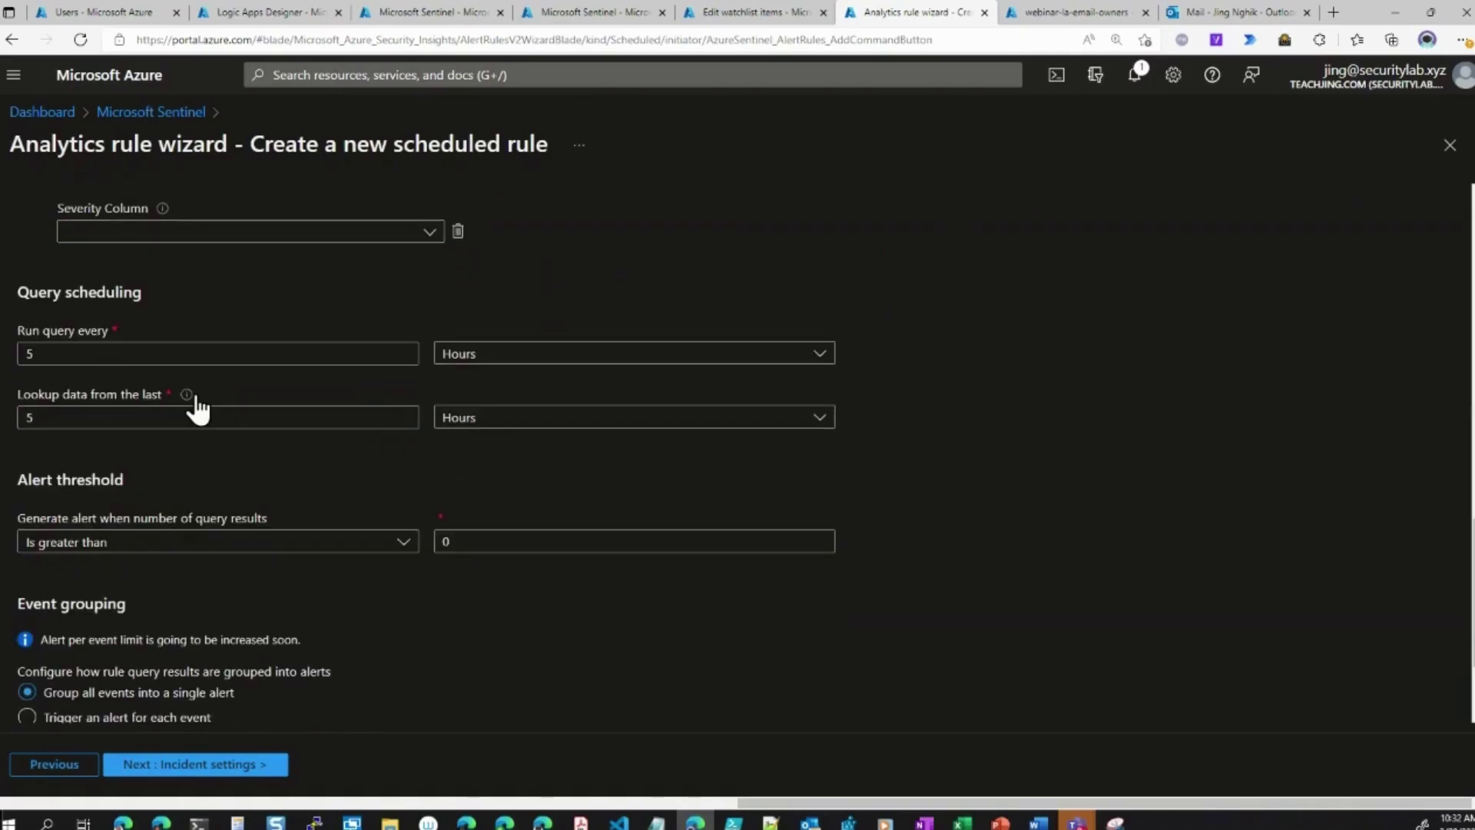
mouse_move(188, 396)
double_click(66, 354)
type("24")
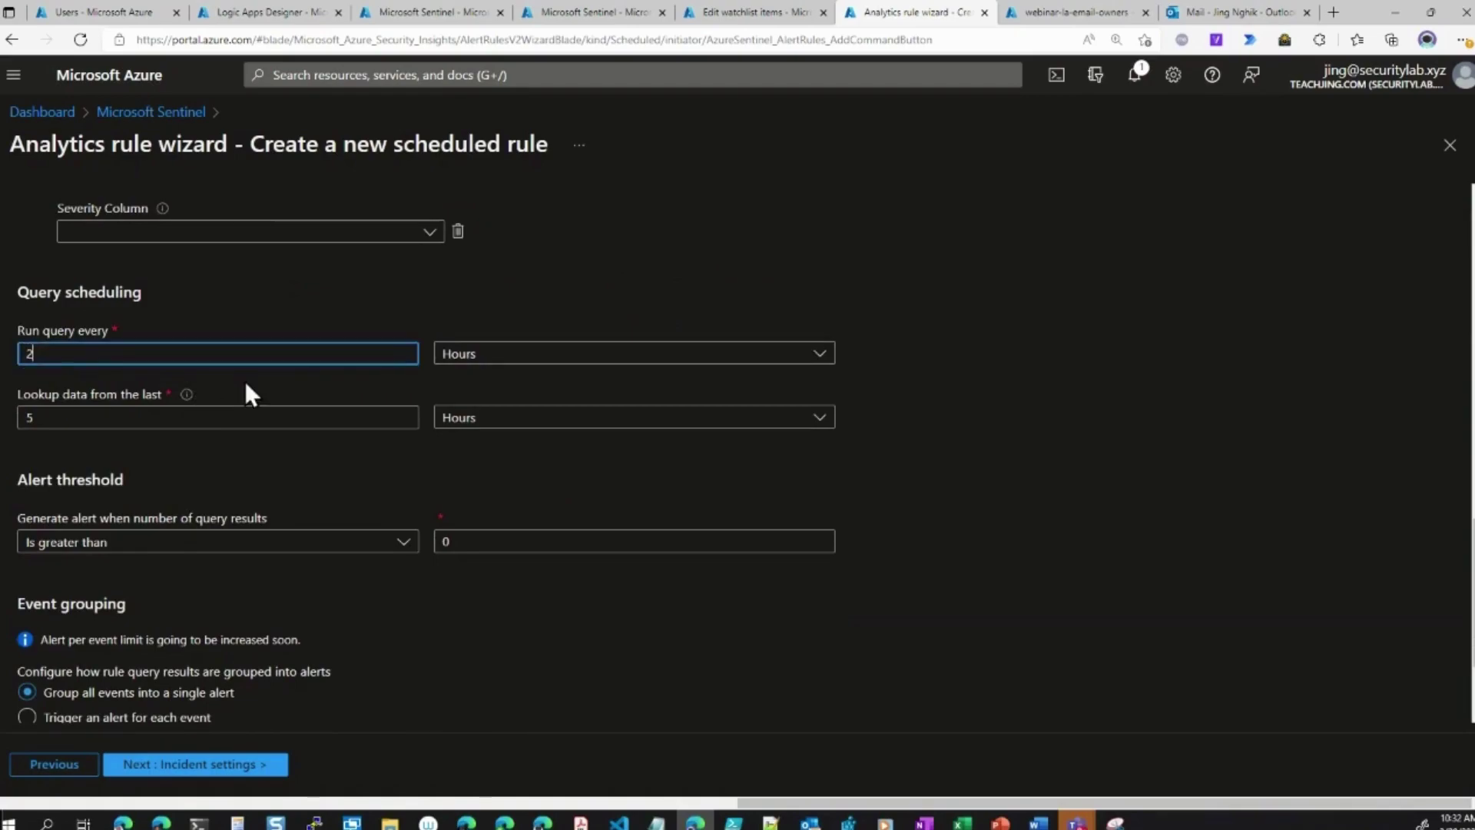
left_click(514, 361)
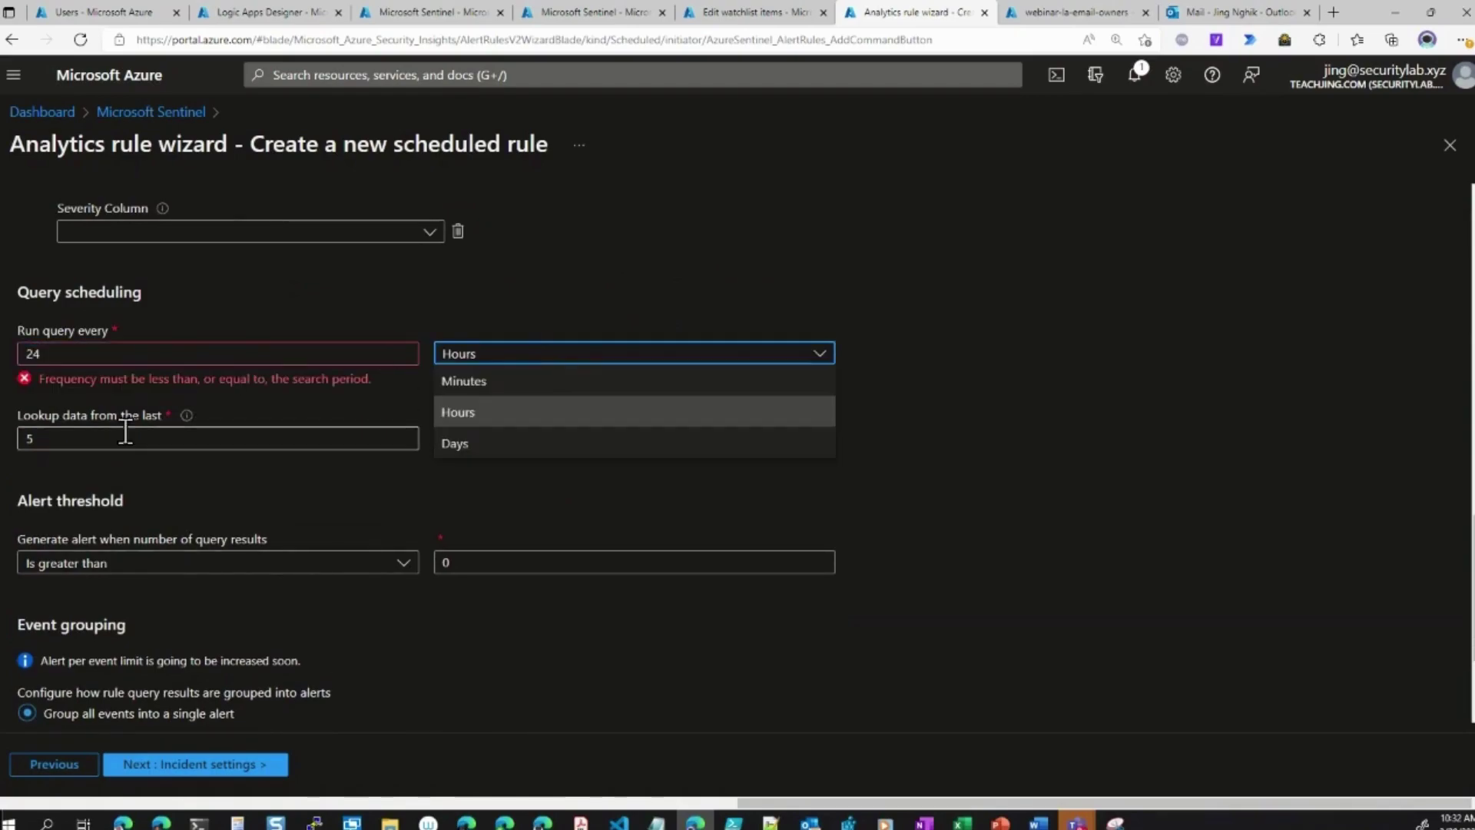
left_click(33, 437)
left_click(336, 460)
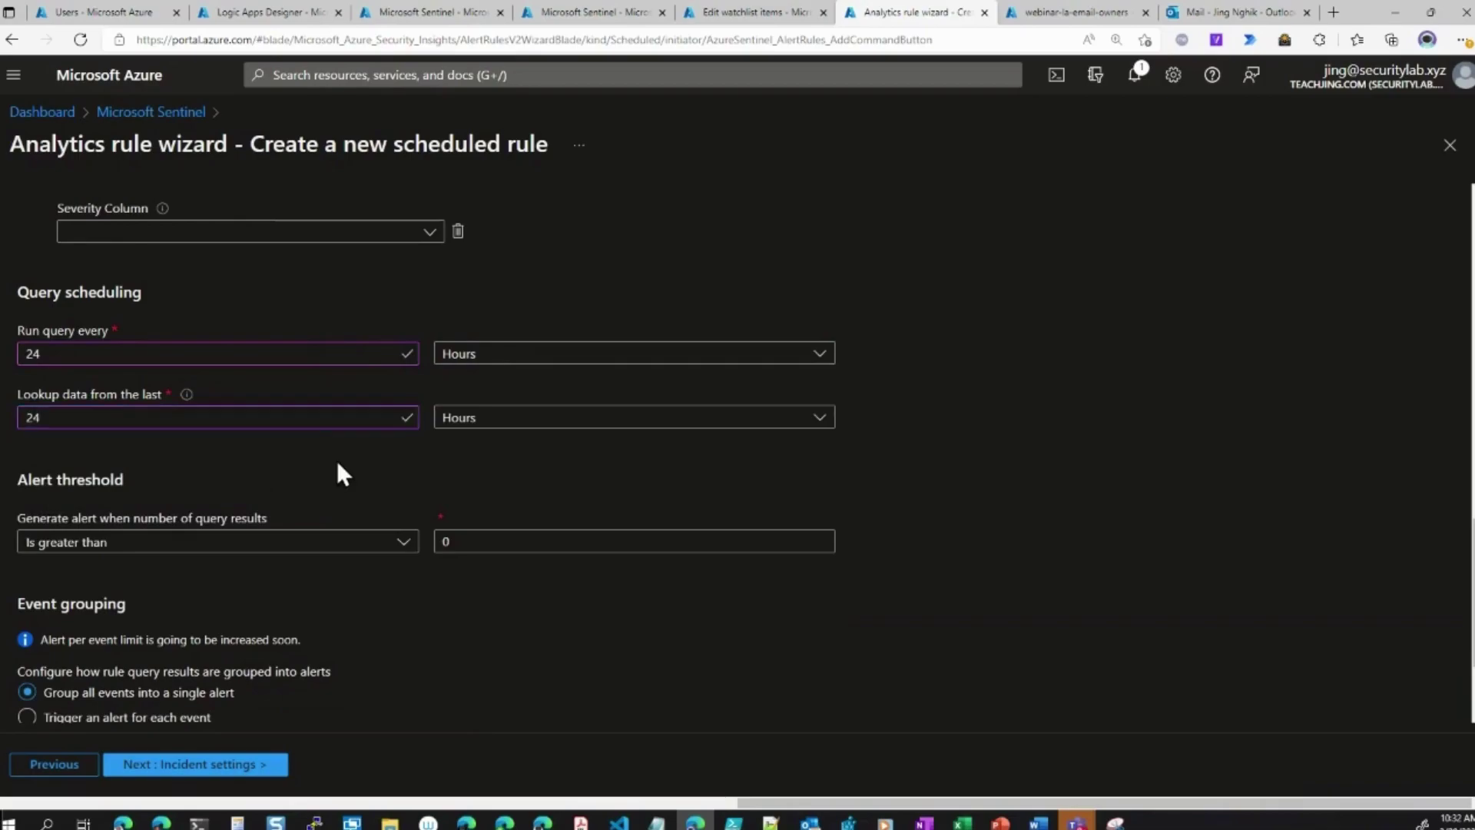
Set the alert threshold to trigger when query results are greater than 5
scroll(332, 462, "down", 2)
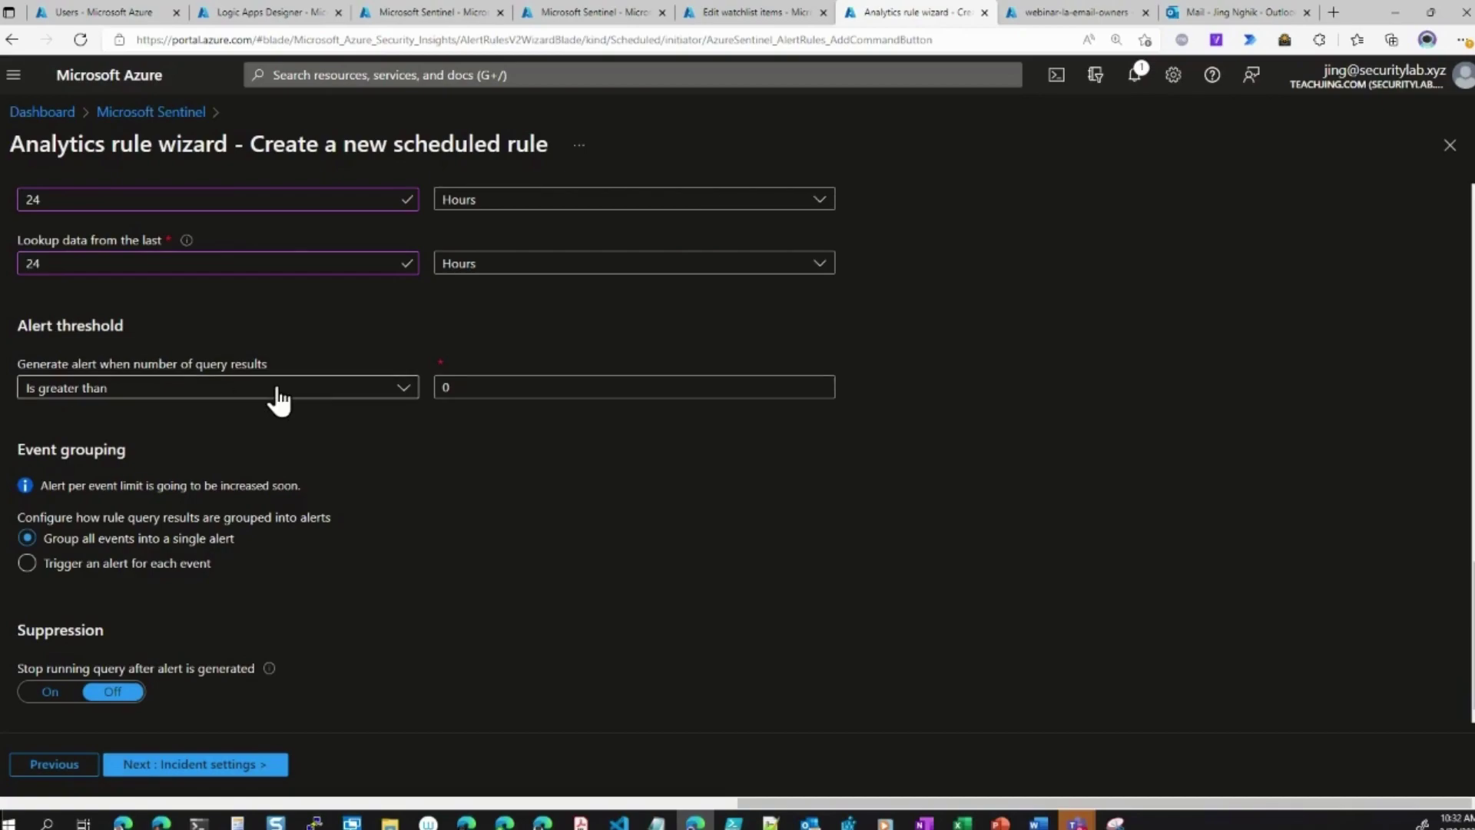
left_click_drag(510, 389, 438, 403)
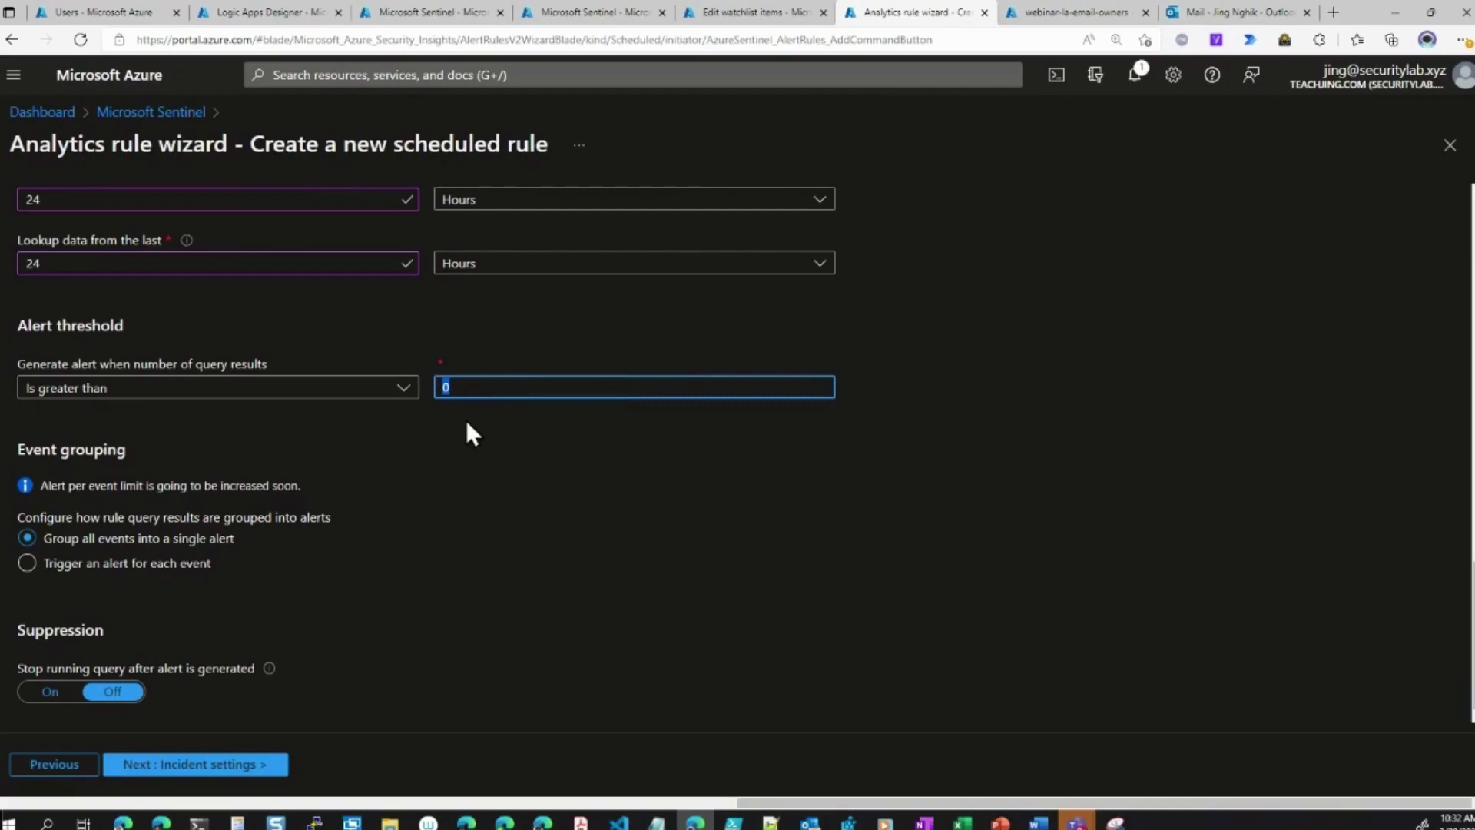
type("5")
left_click(413, 446)
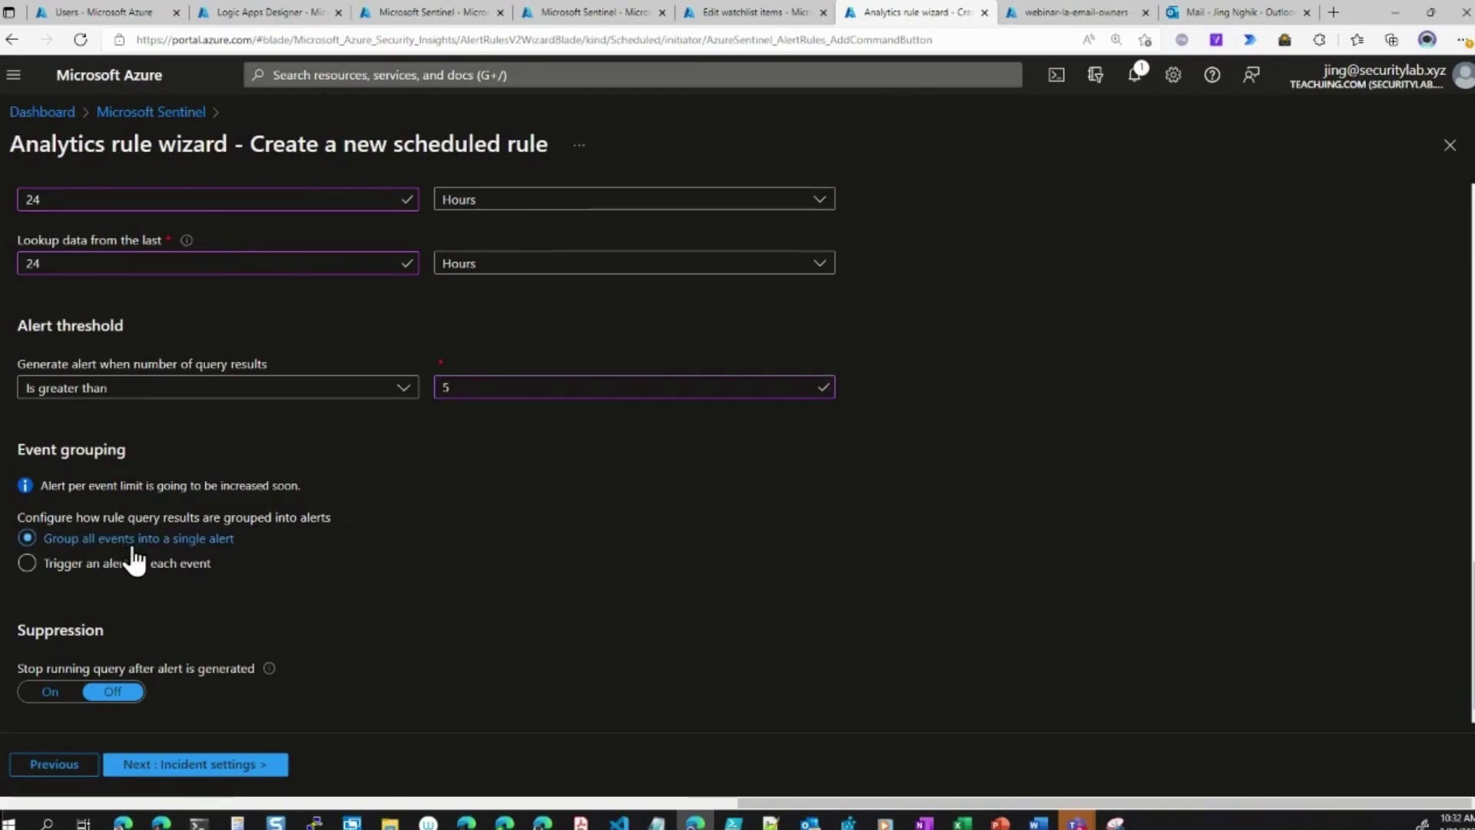
Enable alert grouping into incidents, matching only on the Host entity type
left_click(149, 772)
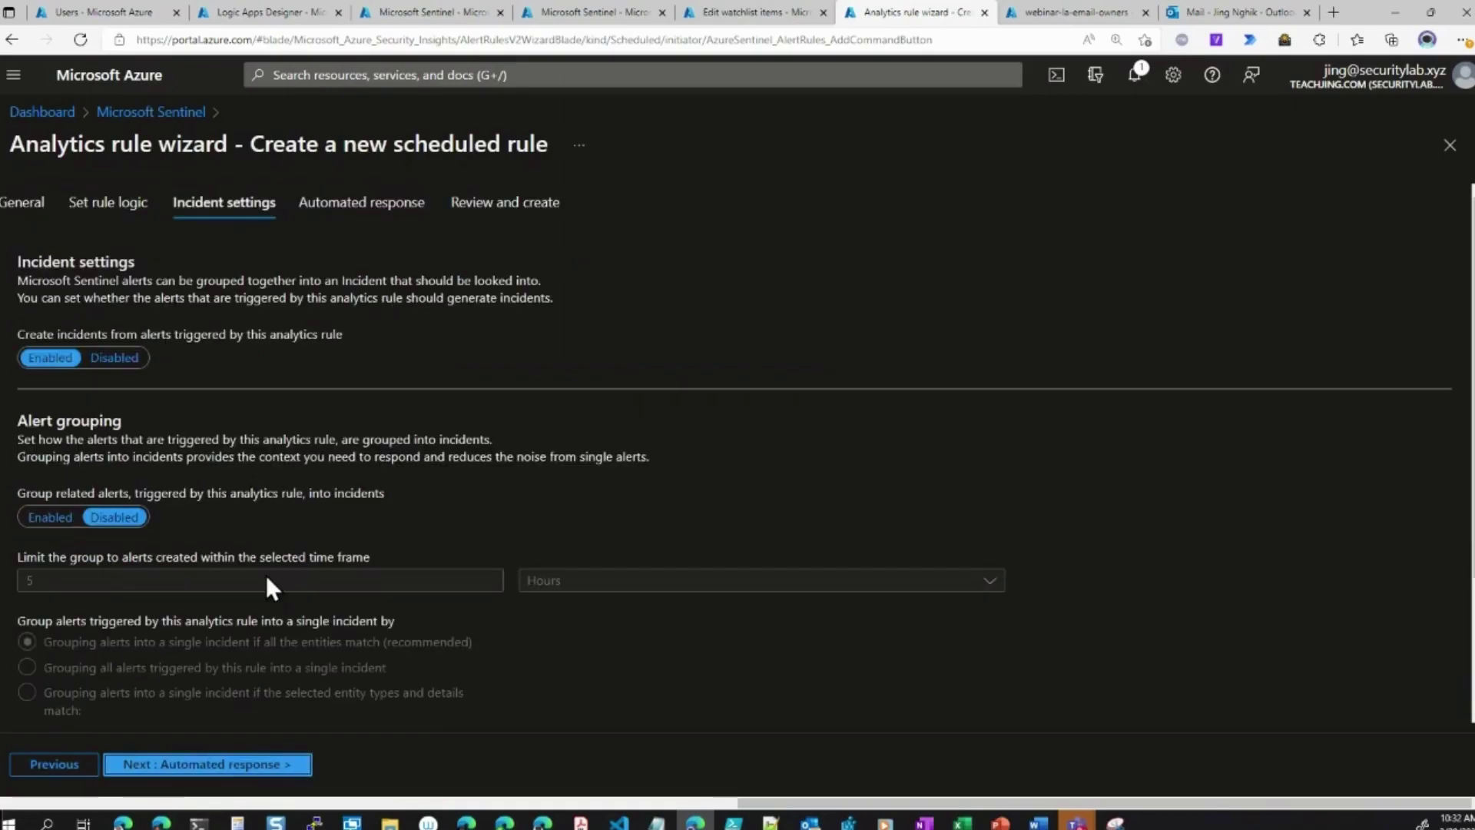
scroll(266, 574, "down", 2)
left_click(50, 356)
scroll(222, 384, "down", 1)
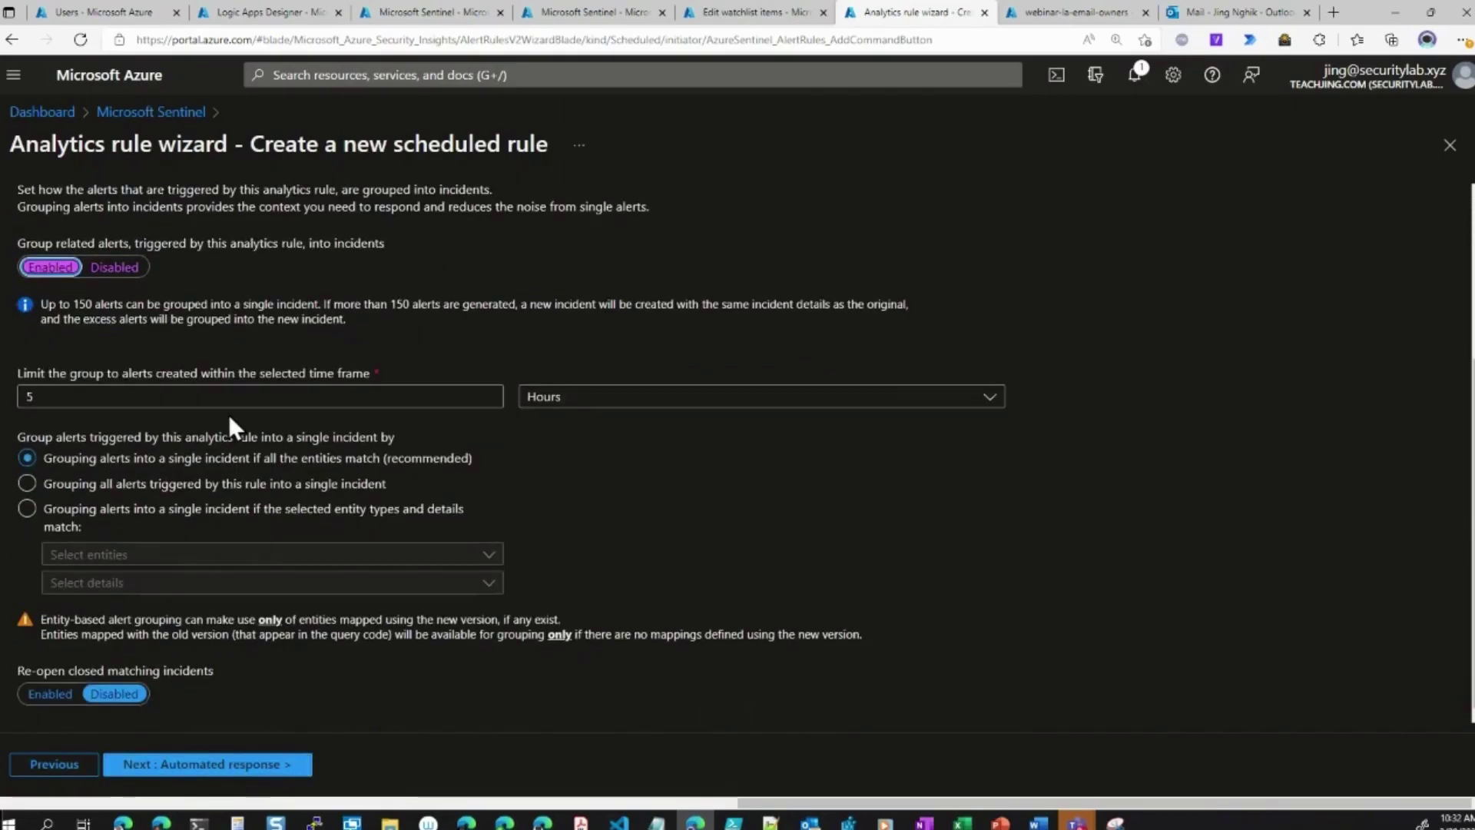
left_click(154, 506)
left_click(138, 553)
left_click(138, 580)
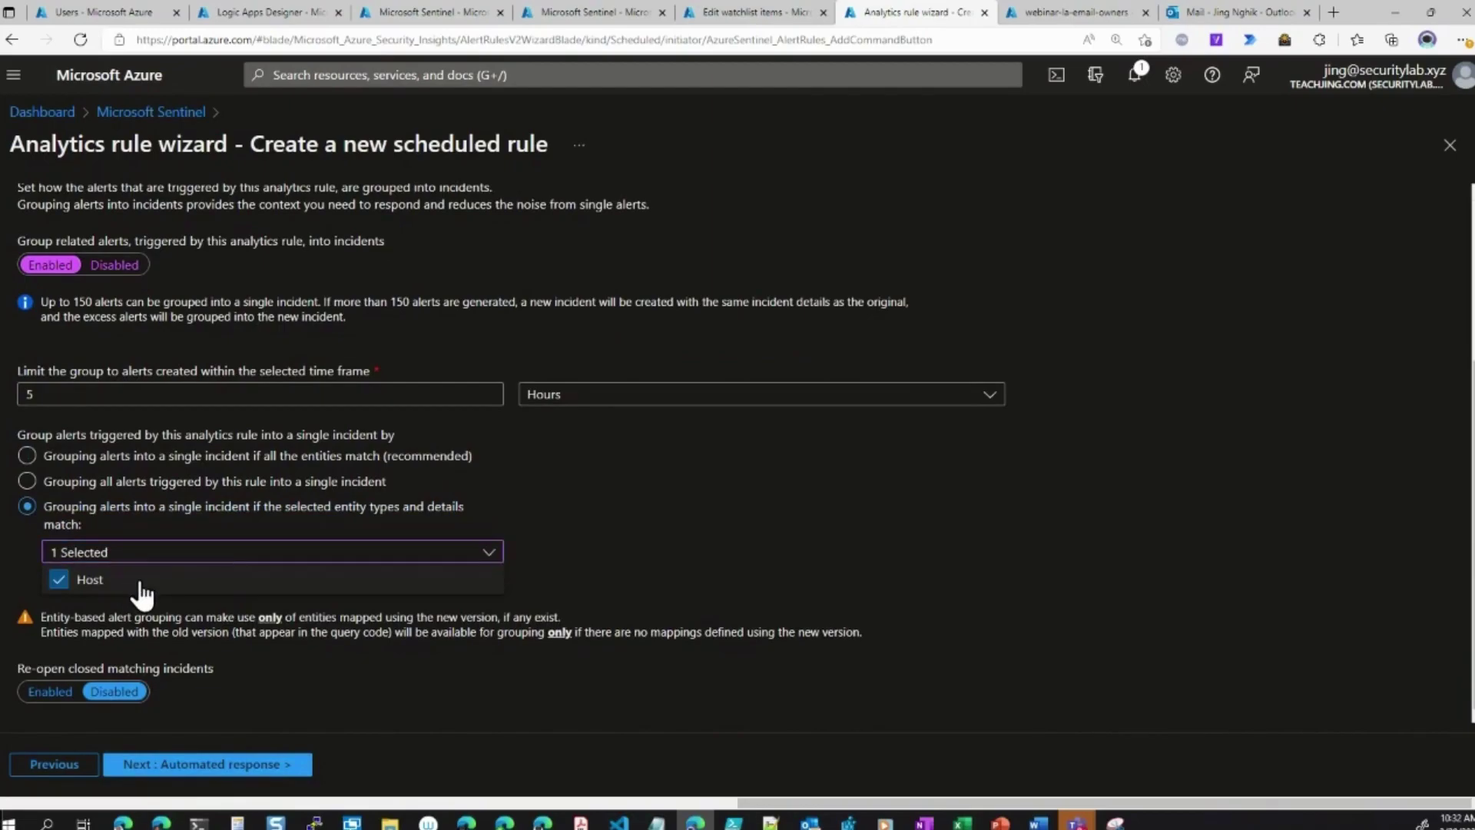
left_click(533, 537)
left_click(487, 581)
left_click(253, 667)
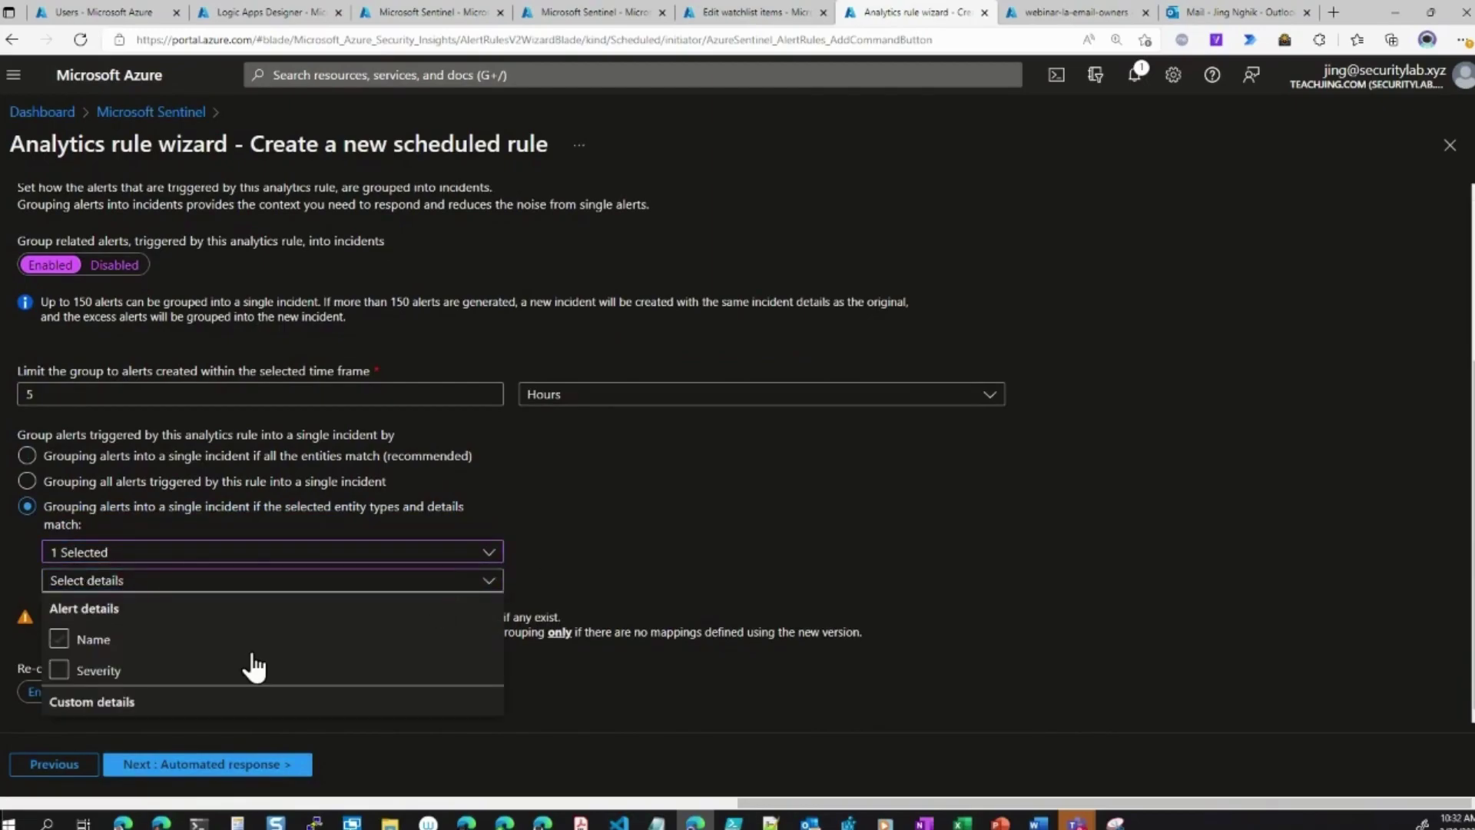
left_click(605, 538)
Add a new automation rule named 'Automation - Send email'
left_click(165, 764)
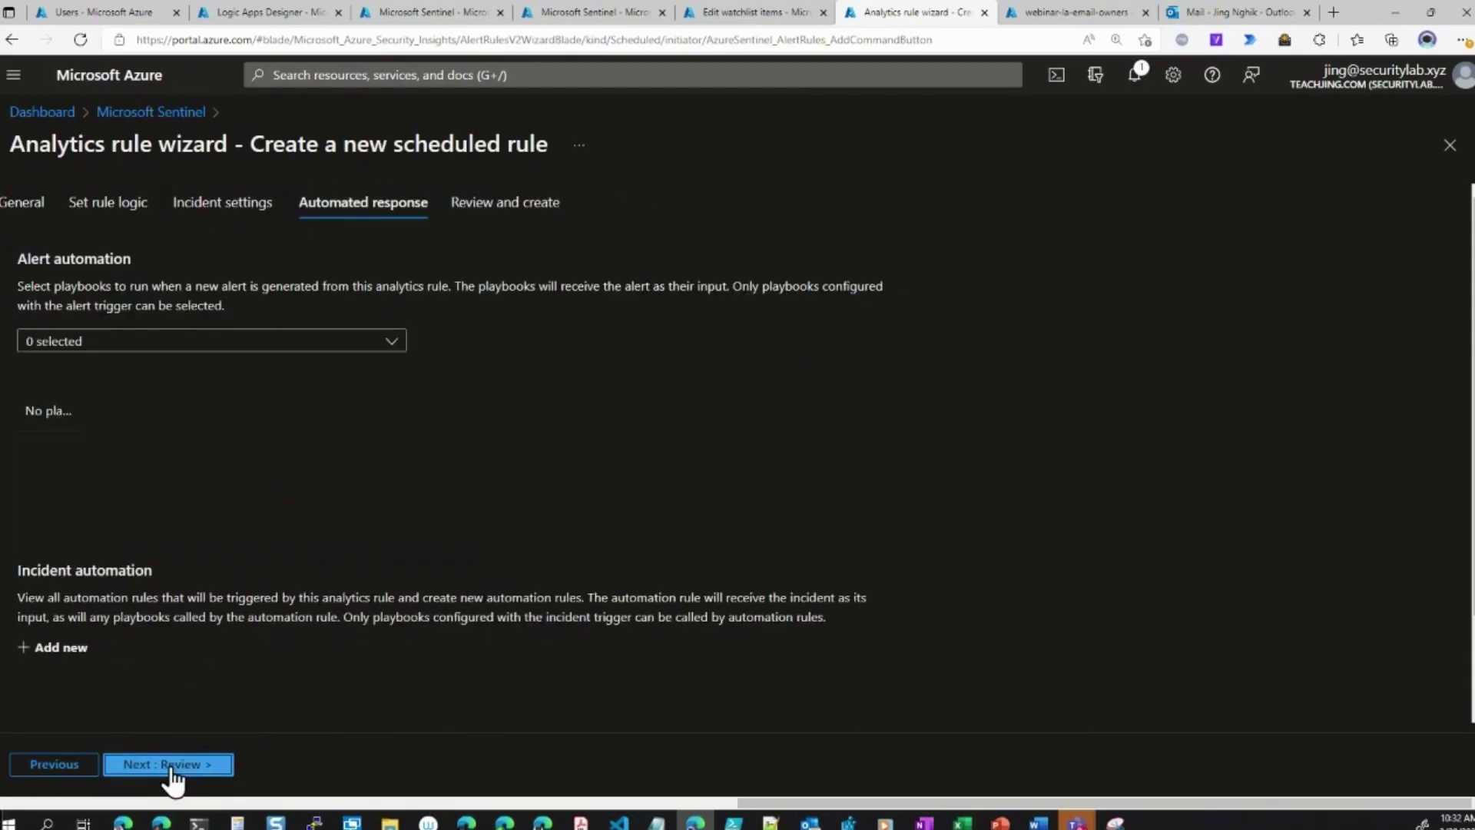
scroll(319, 471, "down", 3)
left_click(61, 527)
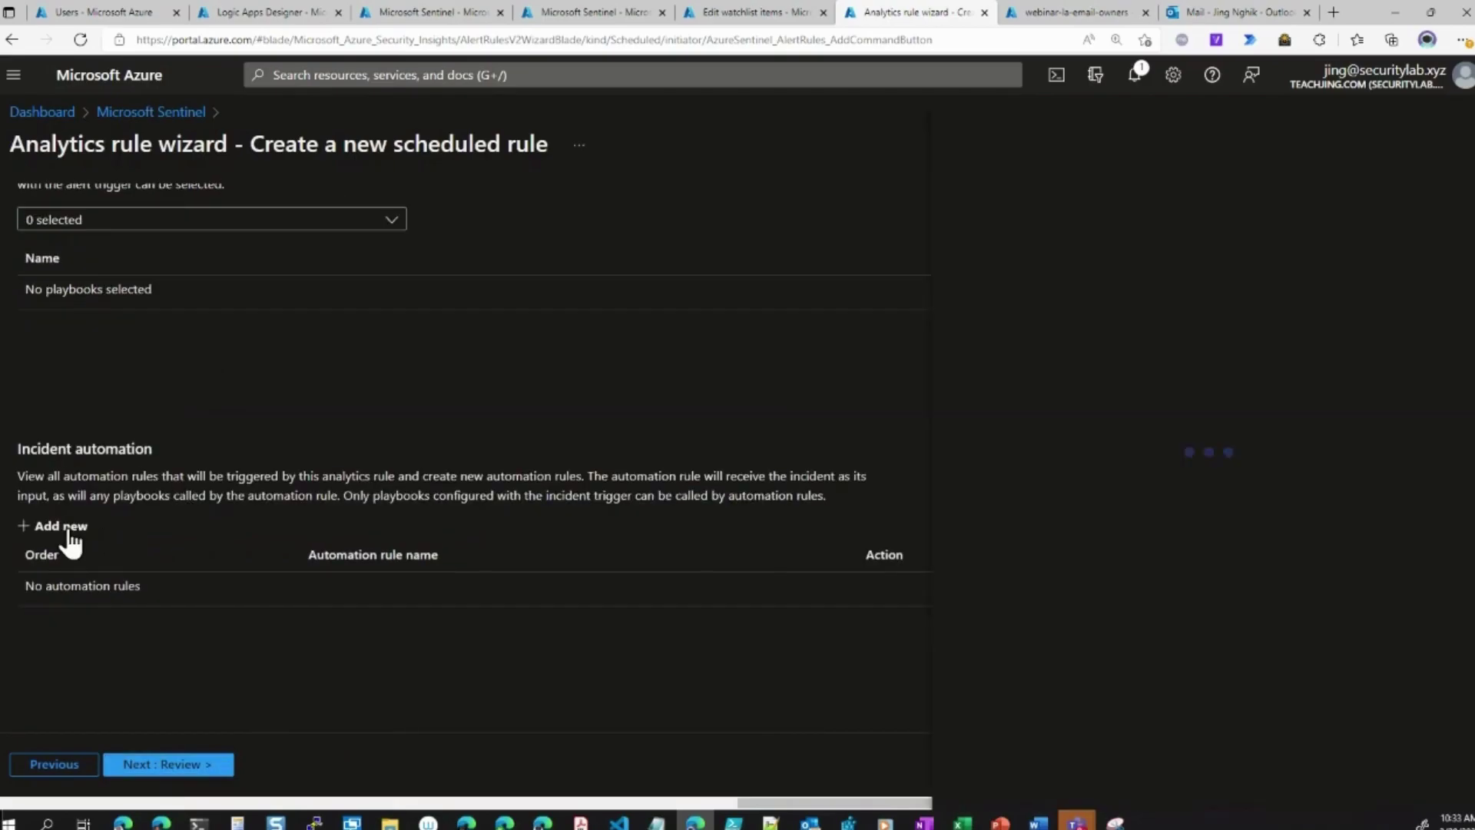
left_click(1062, 192)
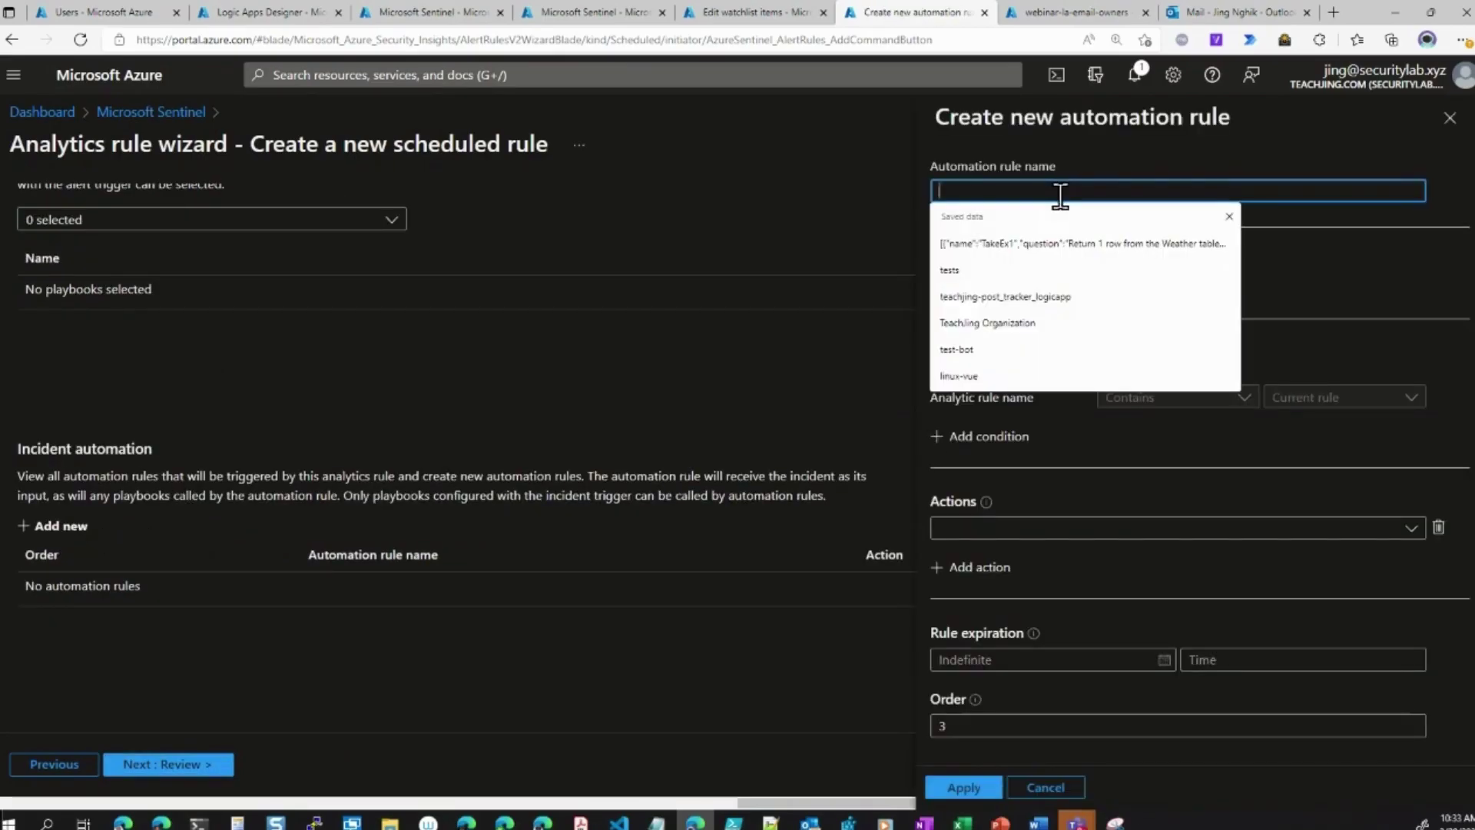
type("Automation")
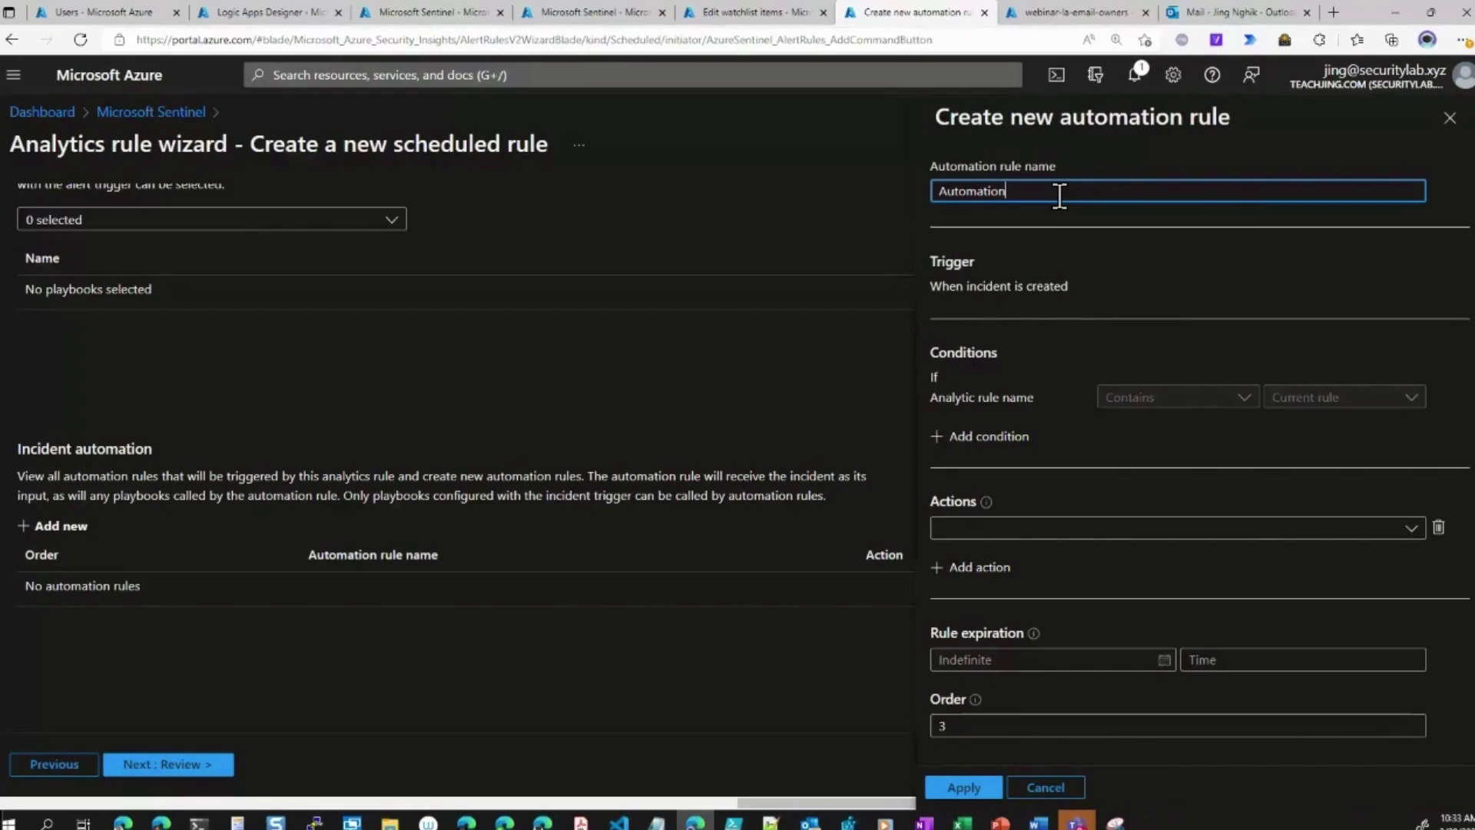
type(" - Send email")
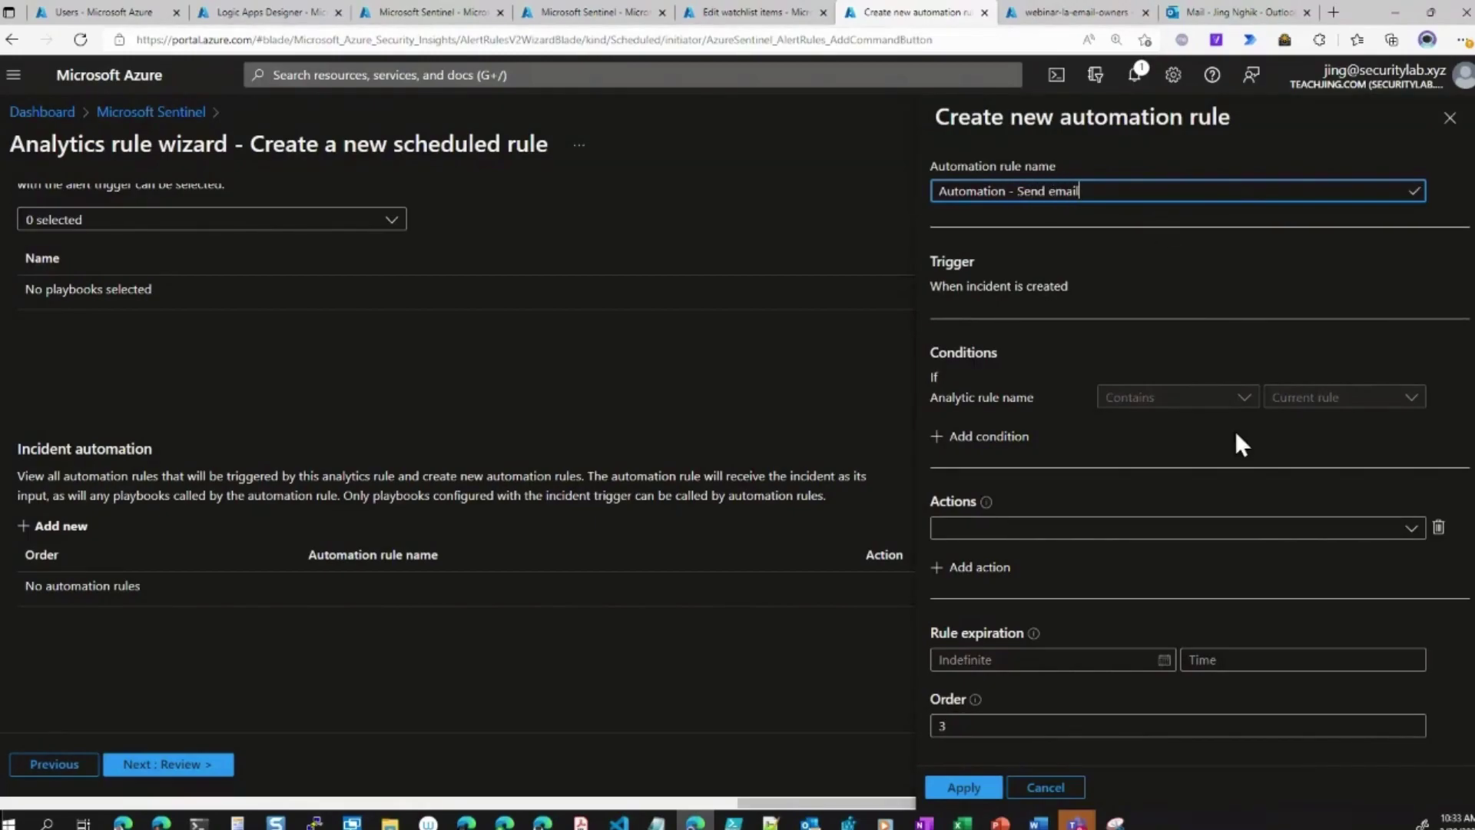
Set the automation rule's action to Run playbook, finding no usable playbook yet
left_click(1260, 529)
left_click(1156, 558)
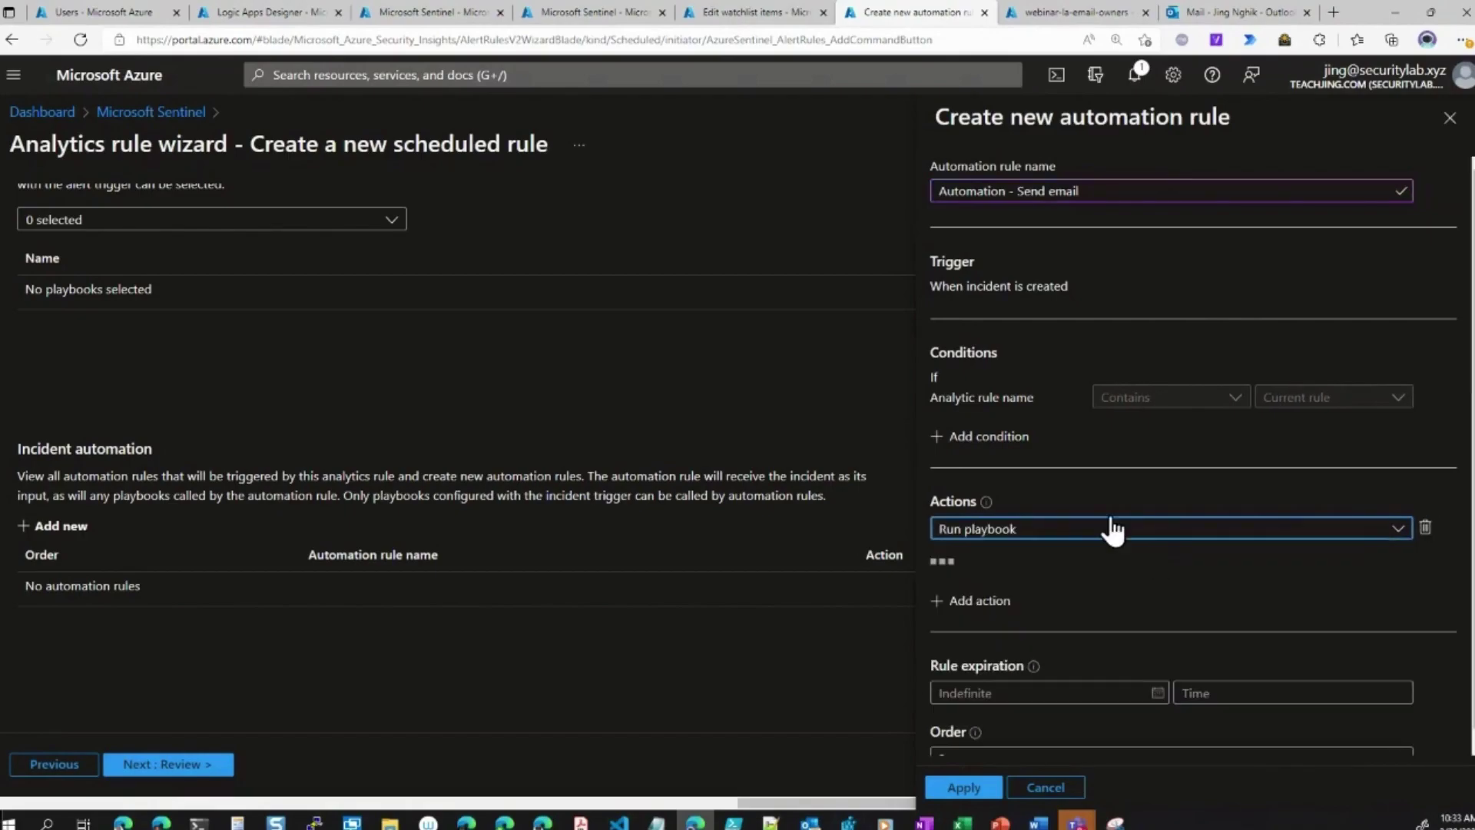
left_click(1130, 550)
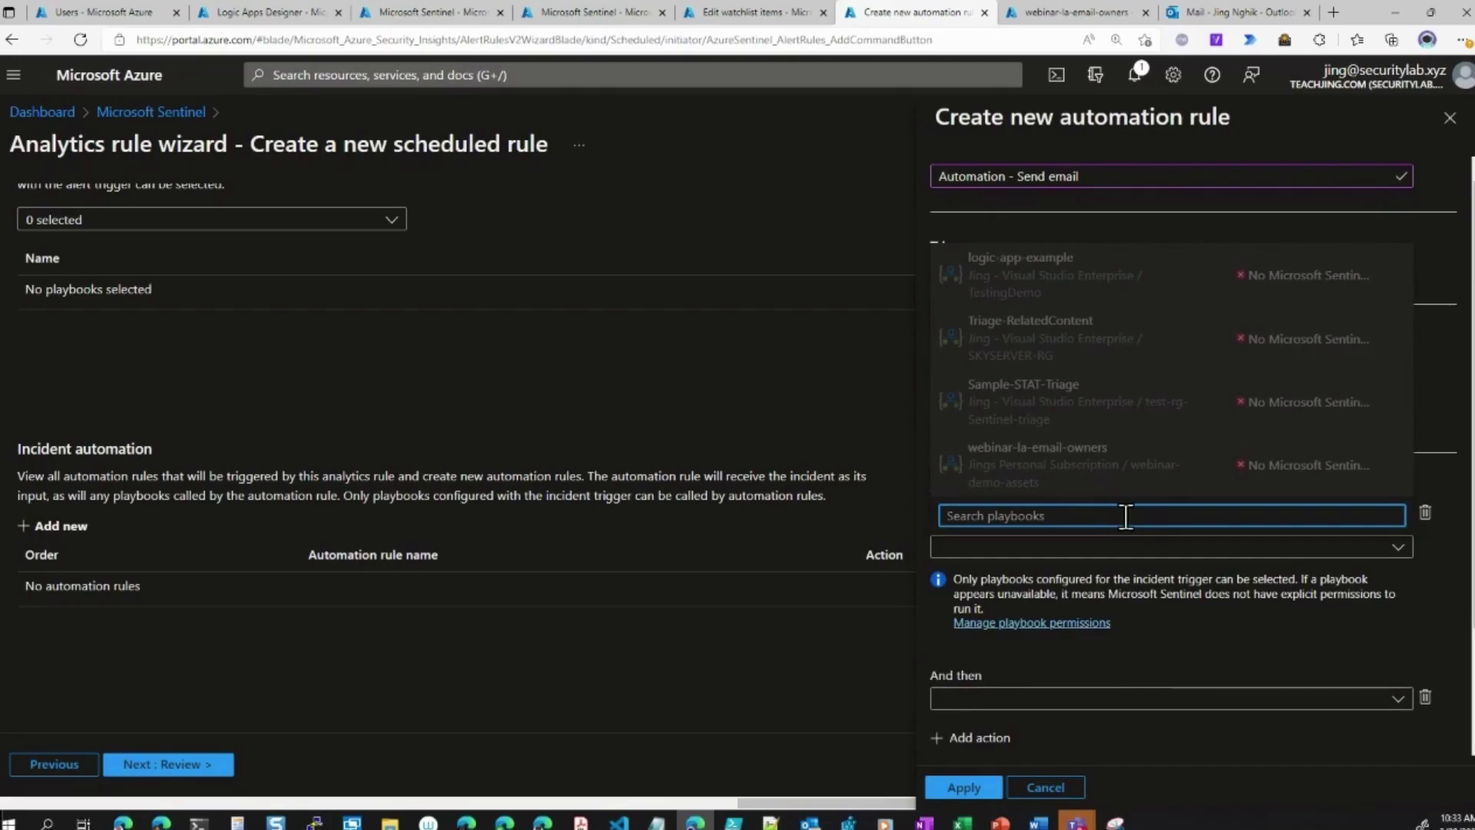
left_click(1183, 547)
scroll(1136, 561, "down", 2)
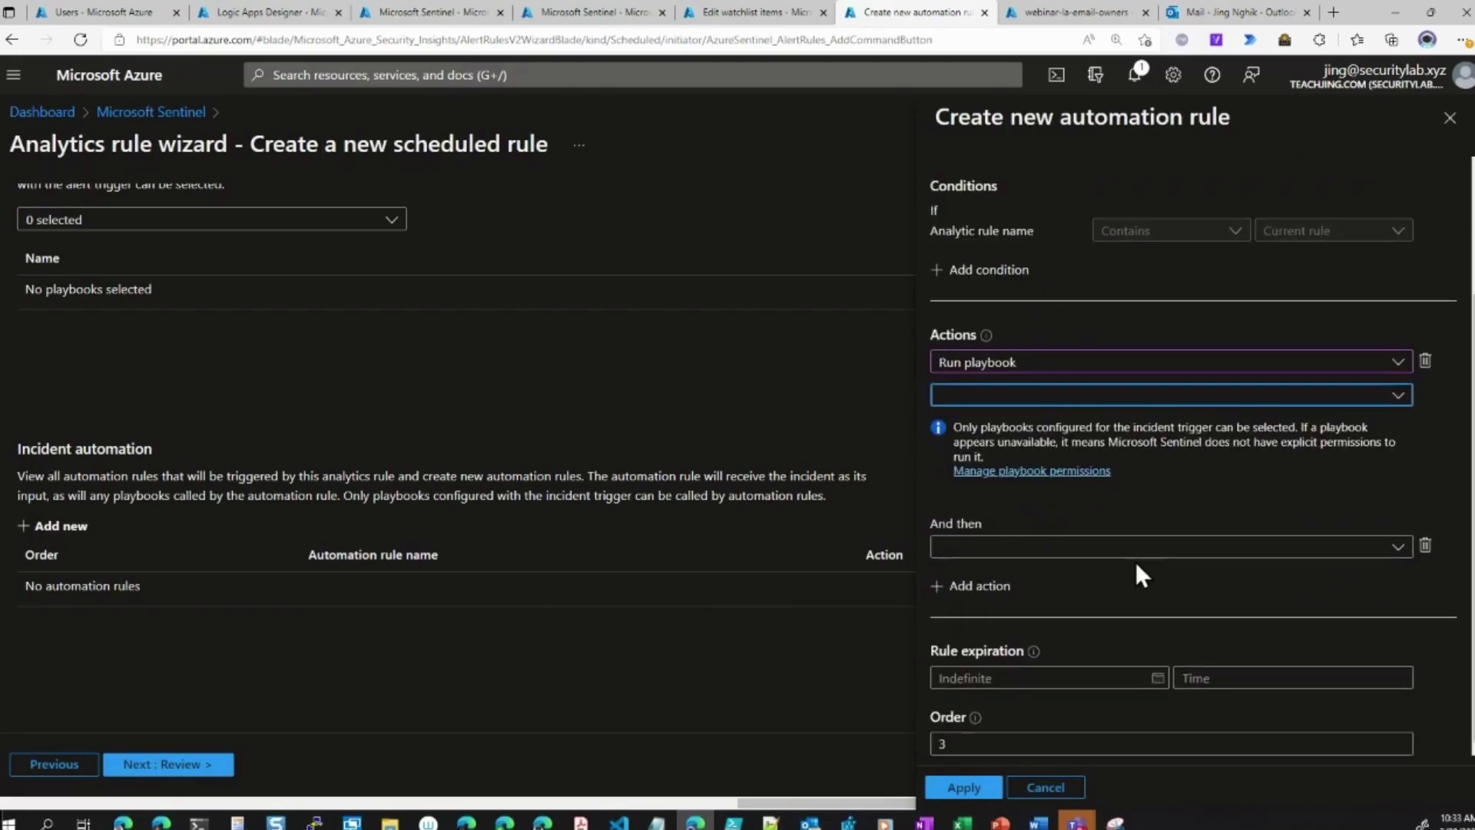
left_click(1130, 398)
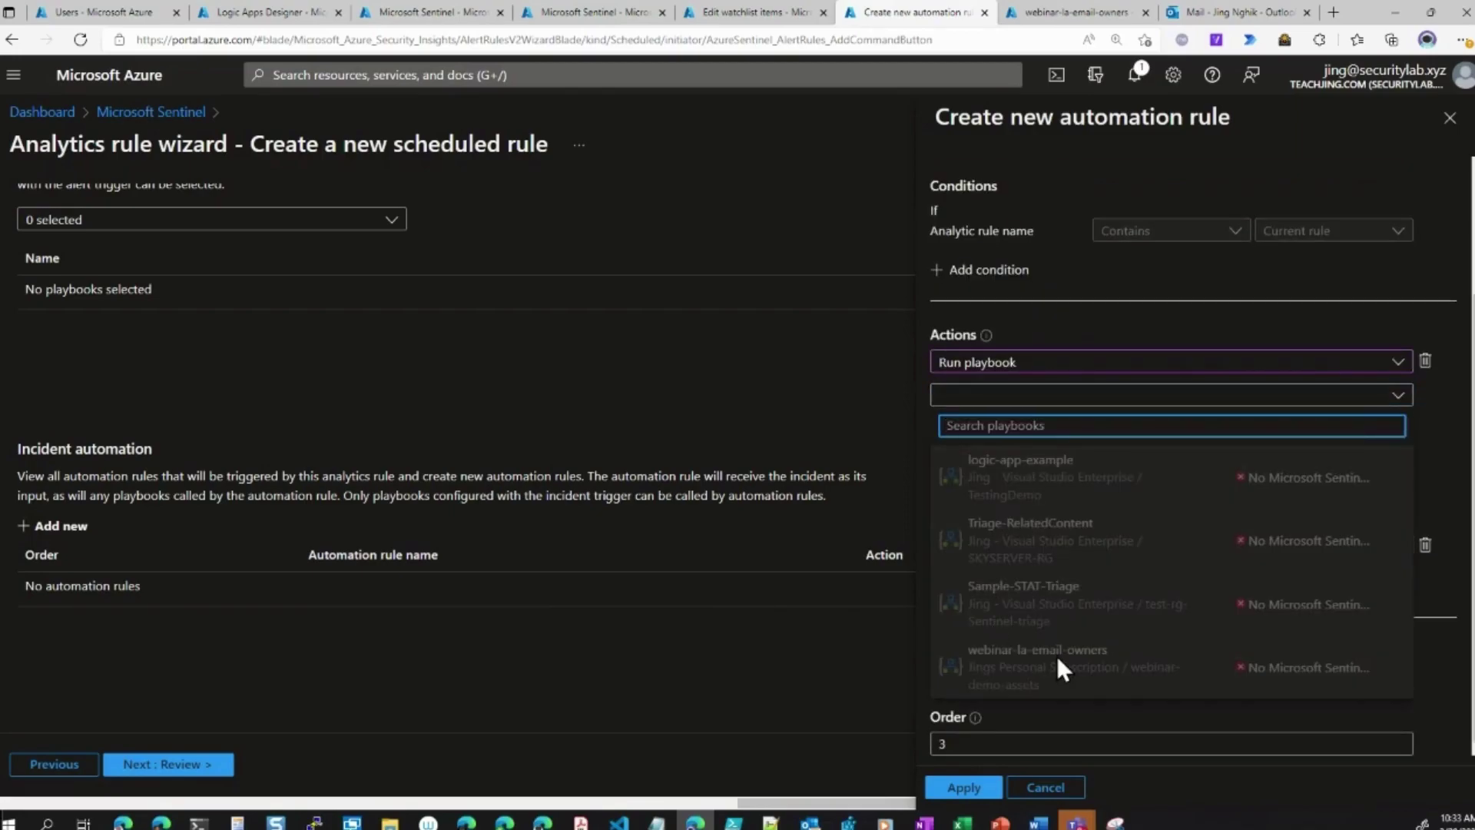
left_click(1087, 400)
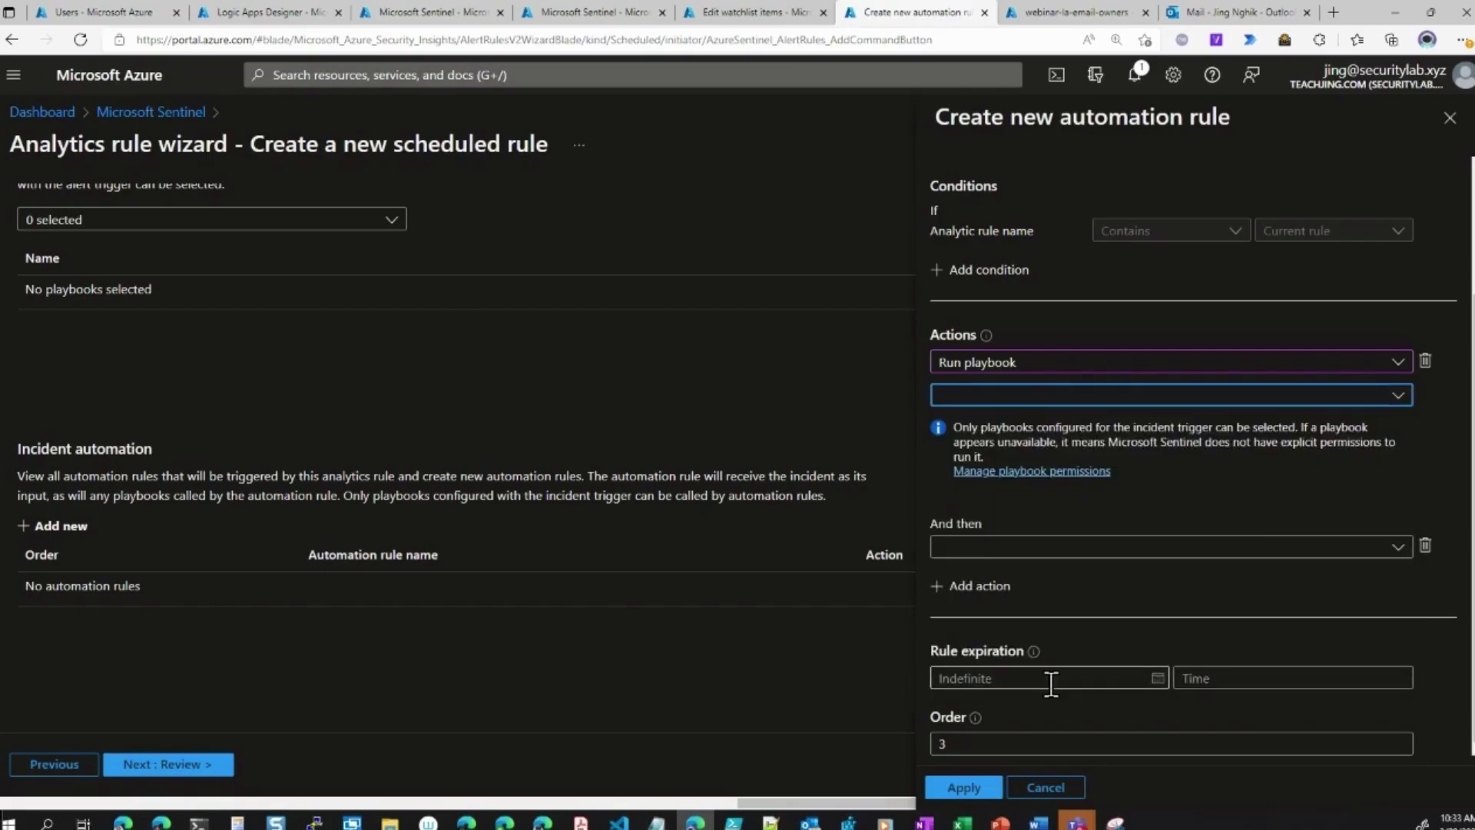
Grant Sentinel playbook permissions on the webinar-demo-assets resource group
left_click(1080, 475)
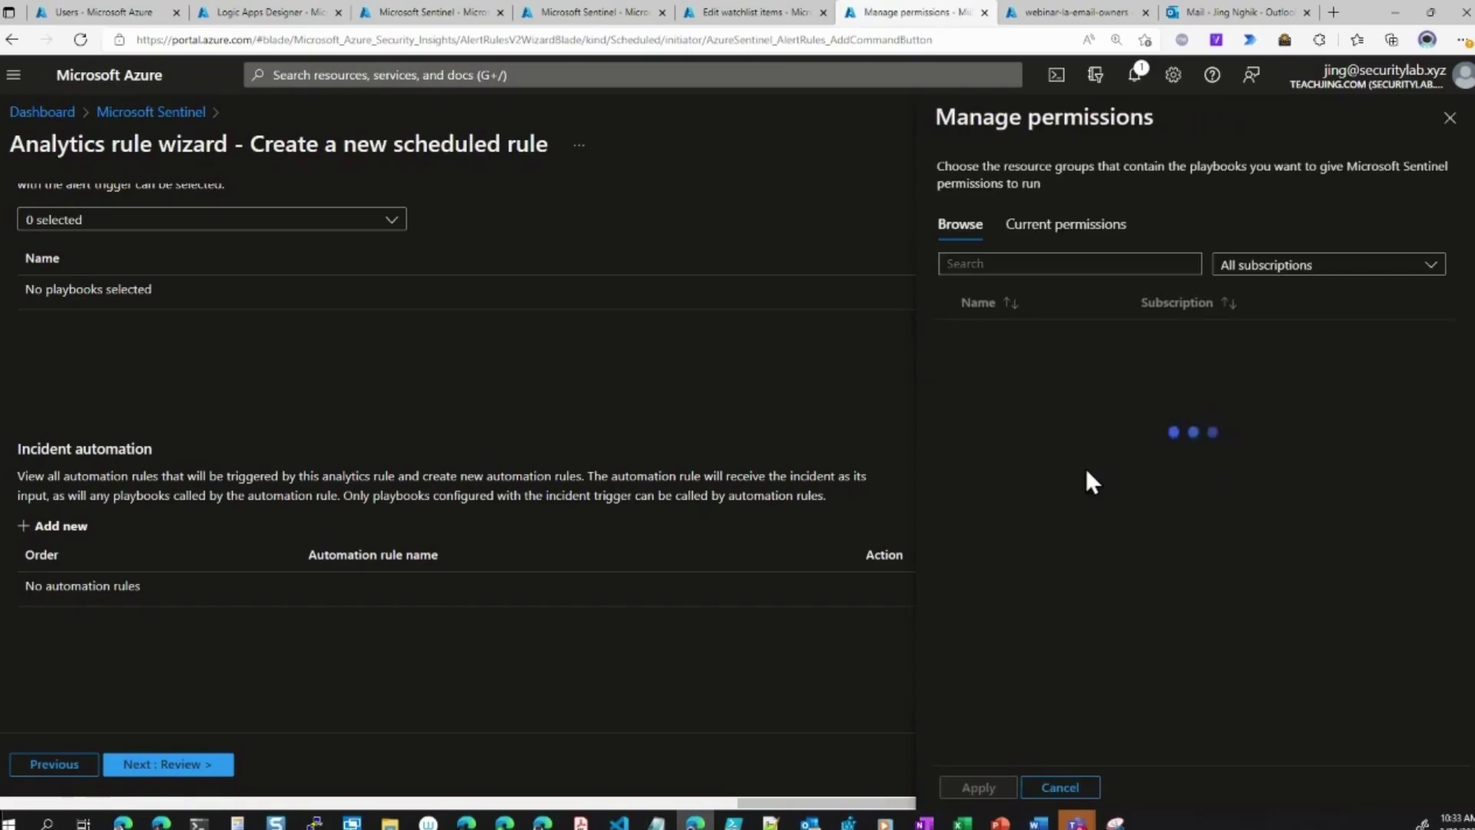
left_click(1075, 269)
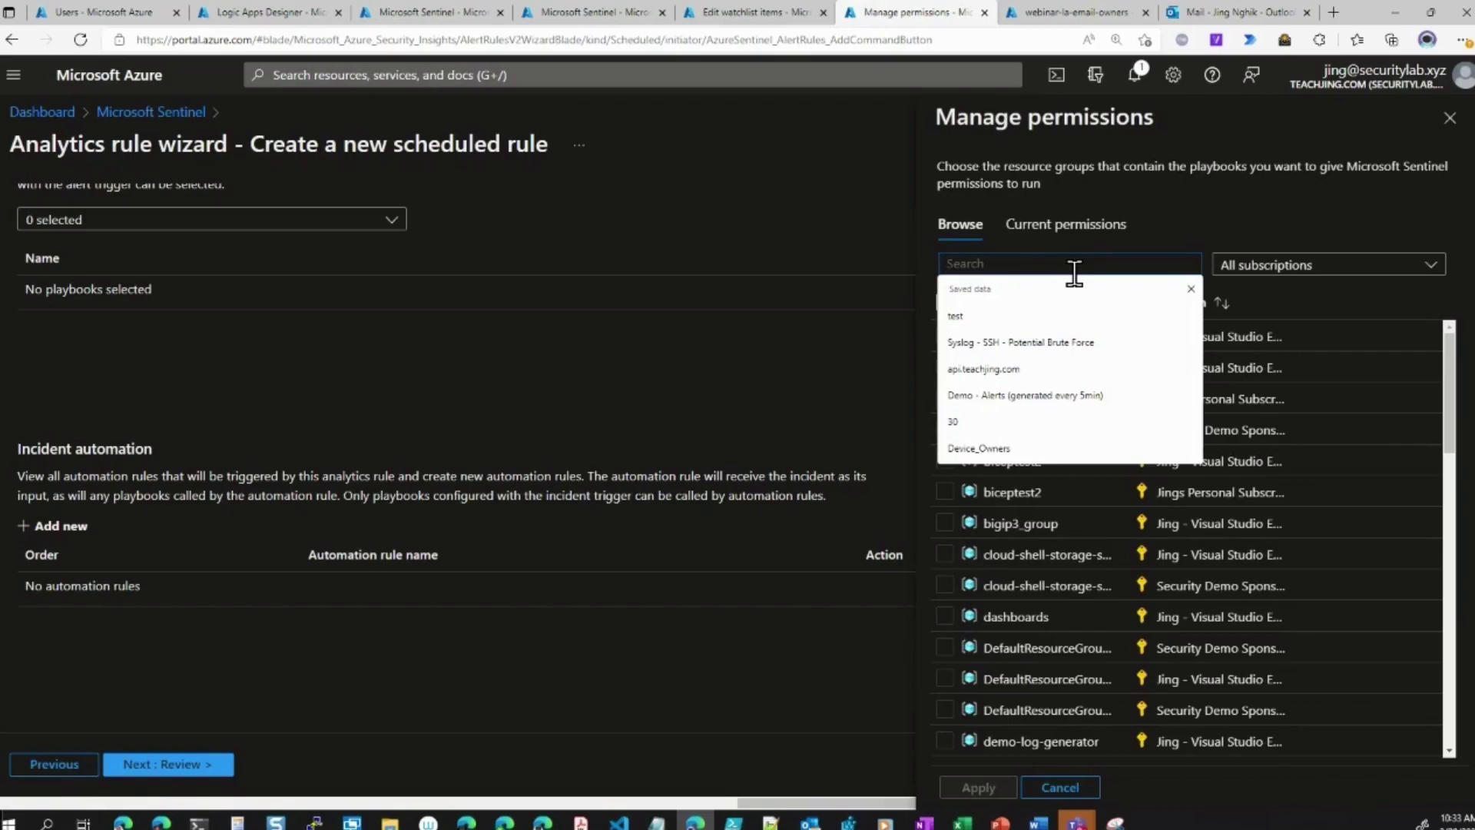
type("webinar")
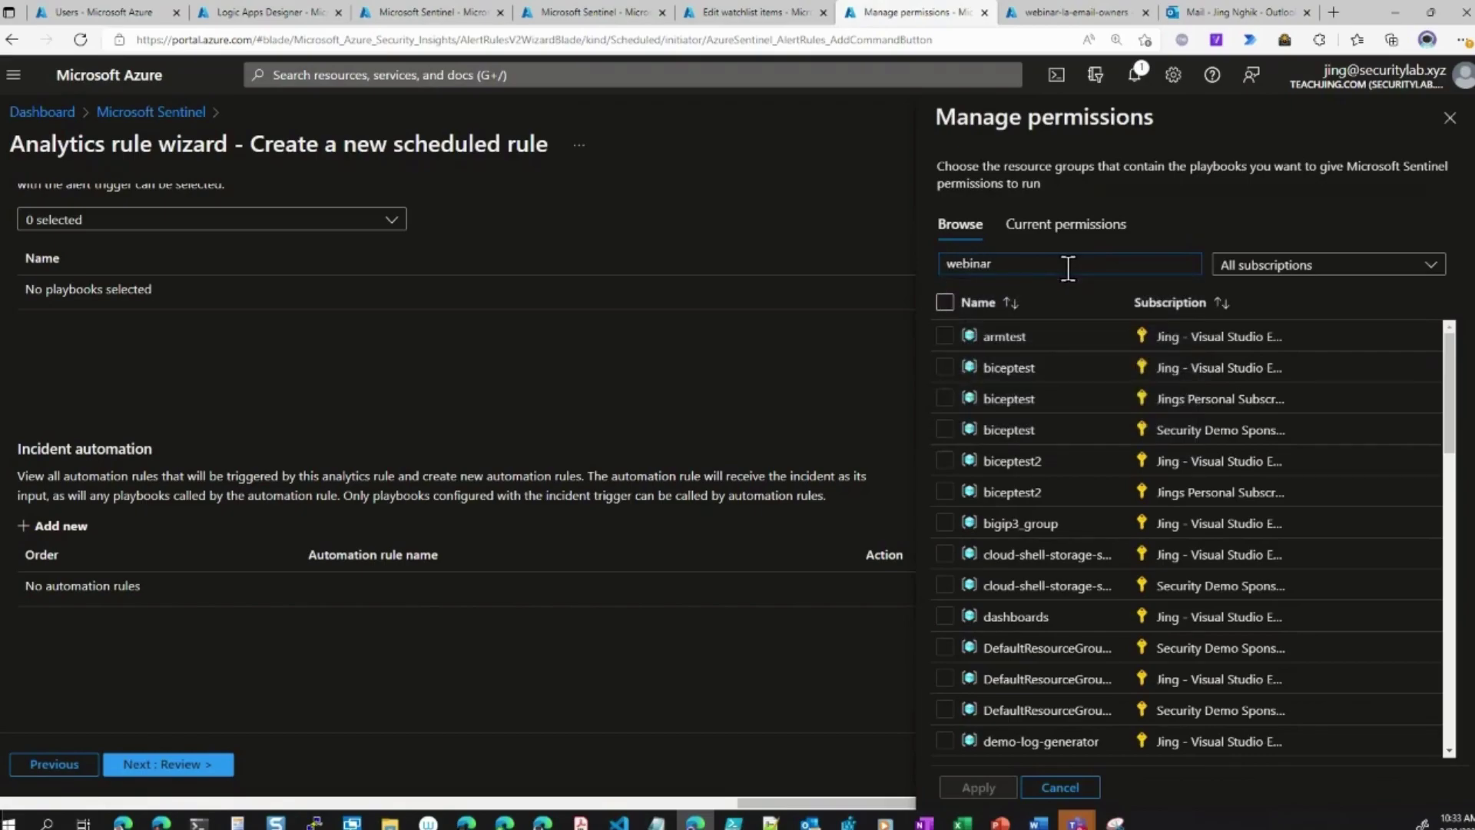
left_click(945, 336)
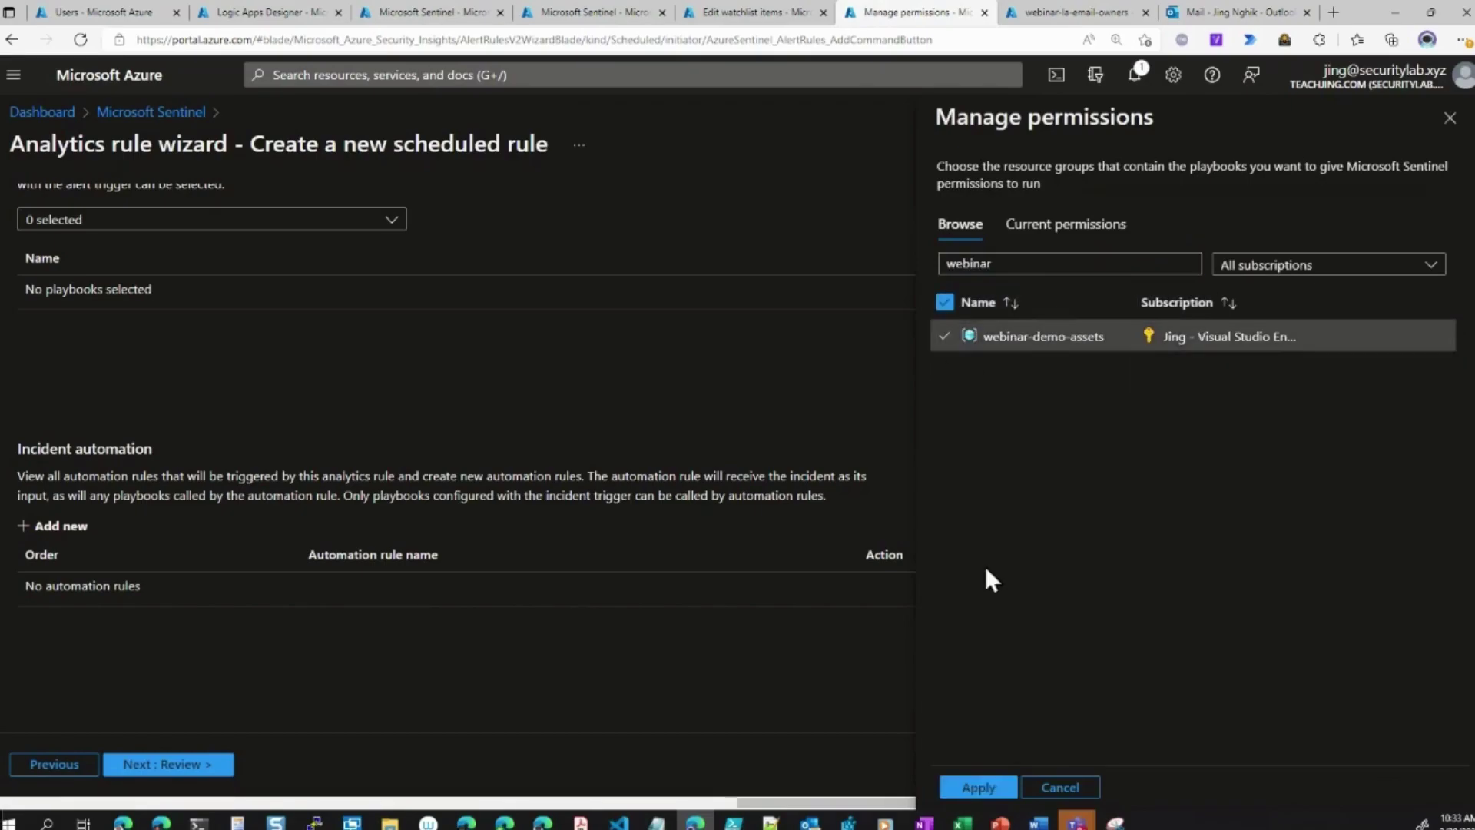
left_click(978, 788)
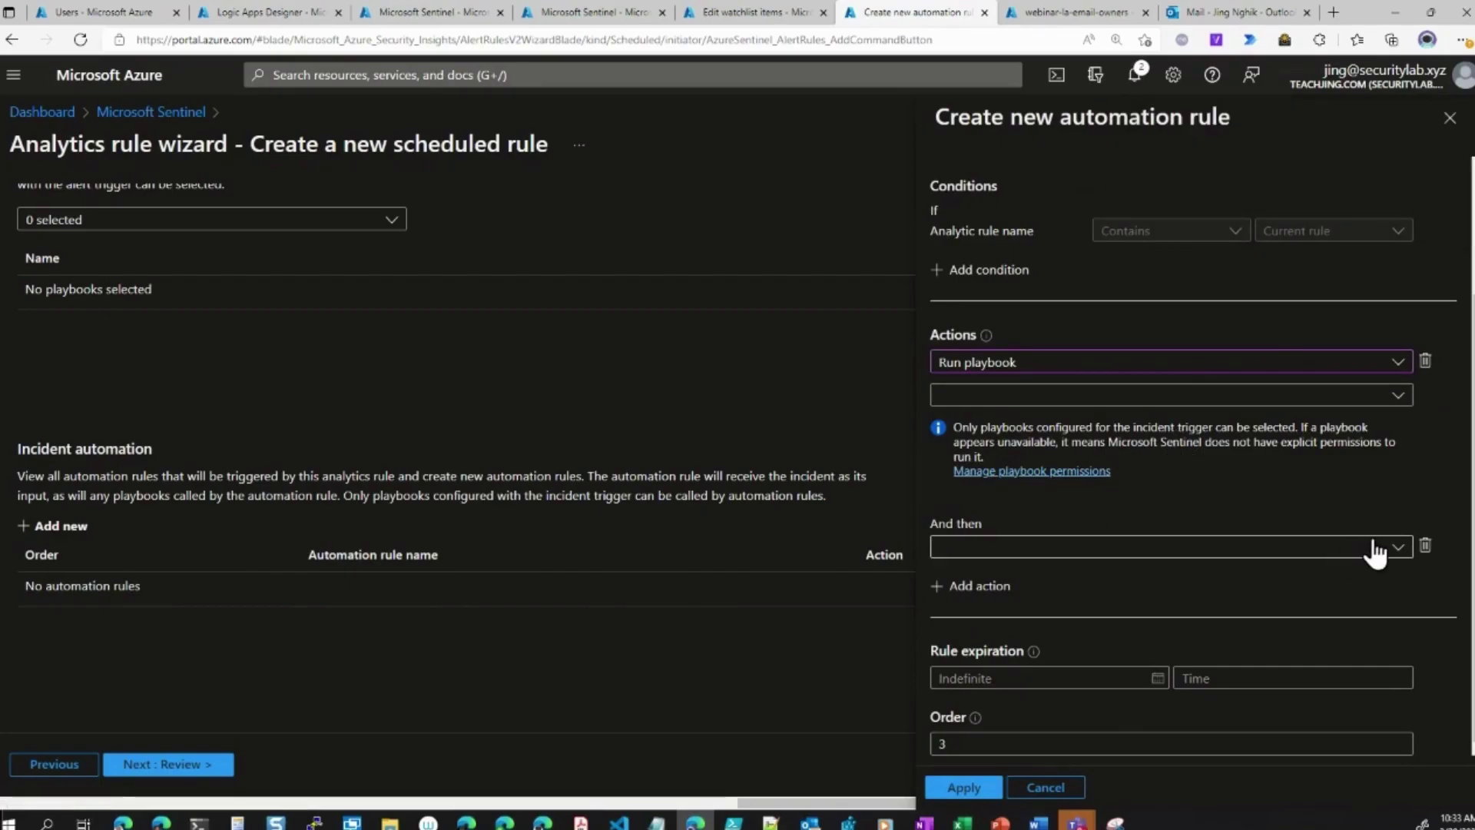
Choose the webinar-la-email-owners playbook, remove the empty follow-up action, and save the automation rule
left_click(1227, 398)
left_click(1047, 665)
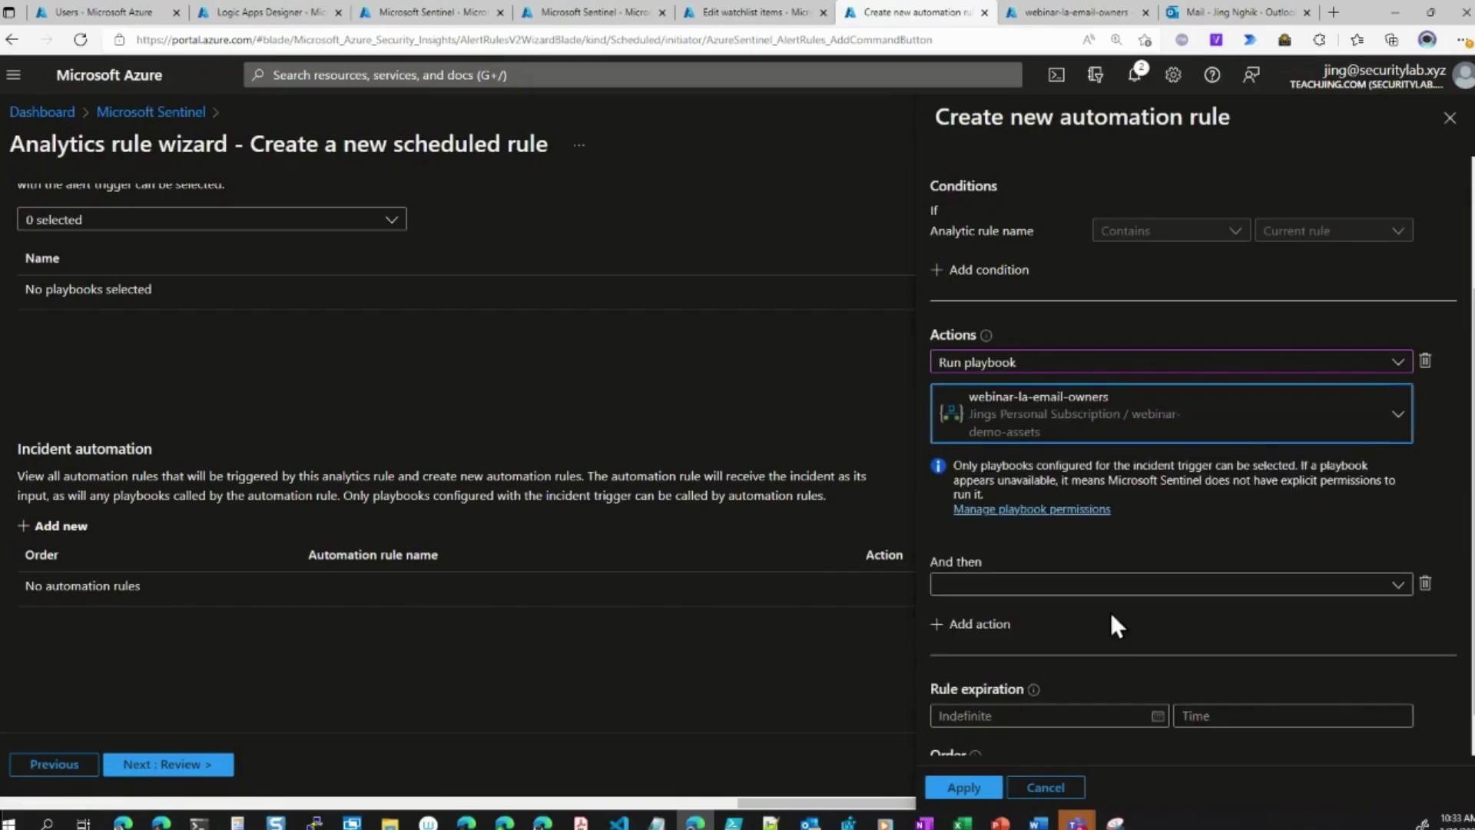
scroll(1109, 610, "down", 1)
left_click(978, 791)
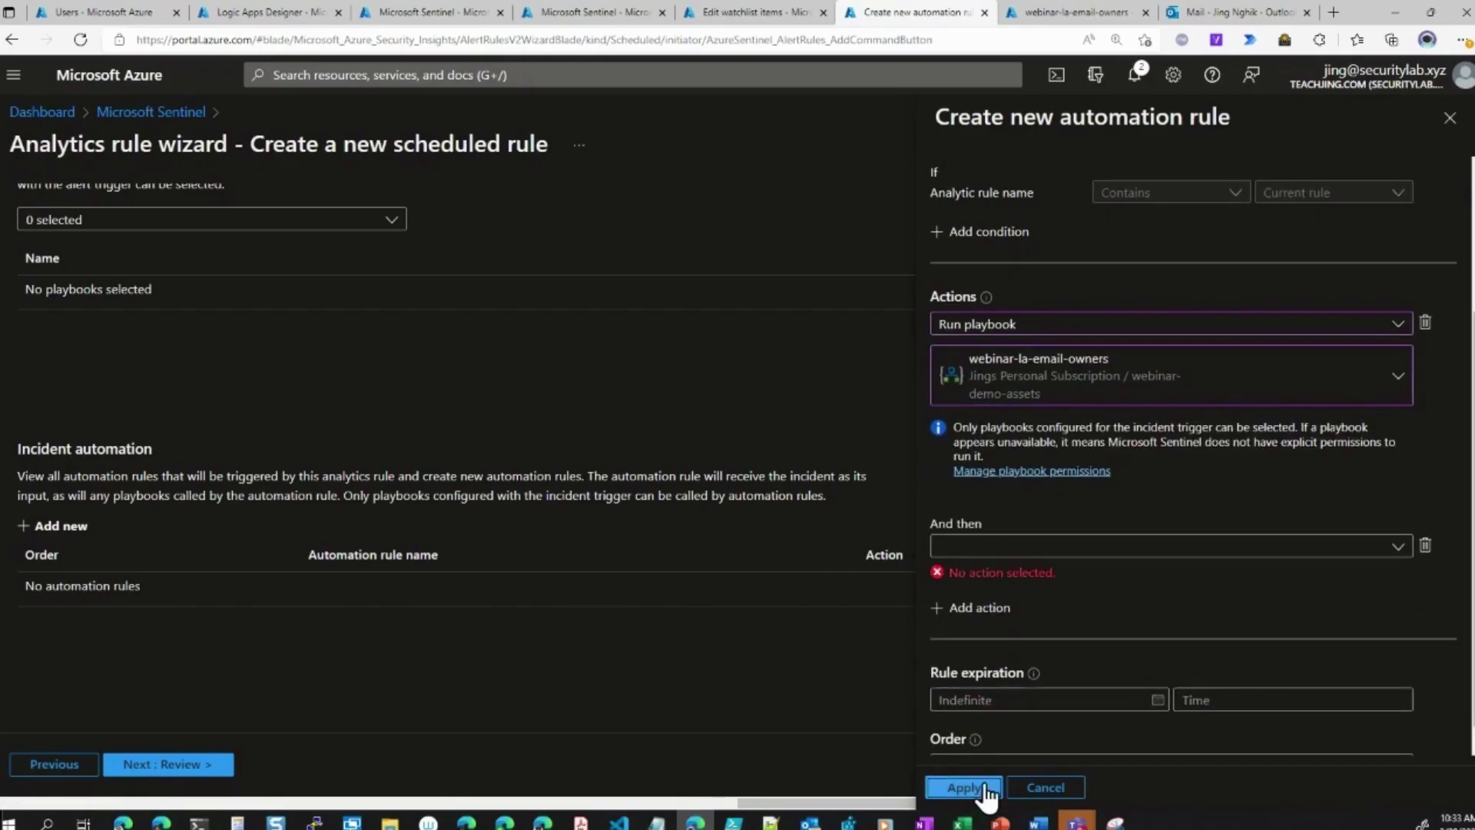
left_click(1030, 549)
left_click(1074, 525)
left_click(1426, 545)
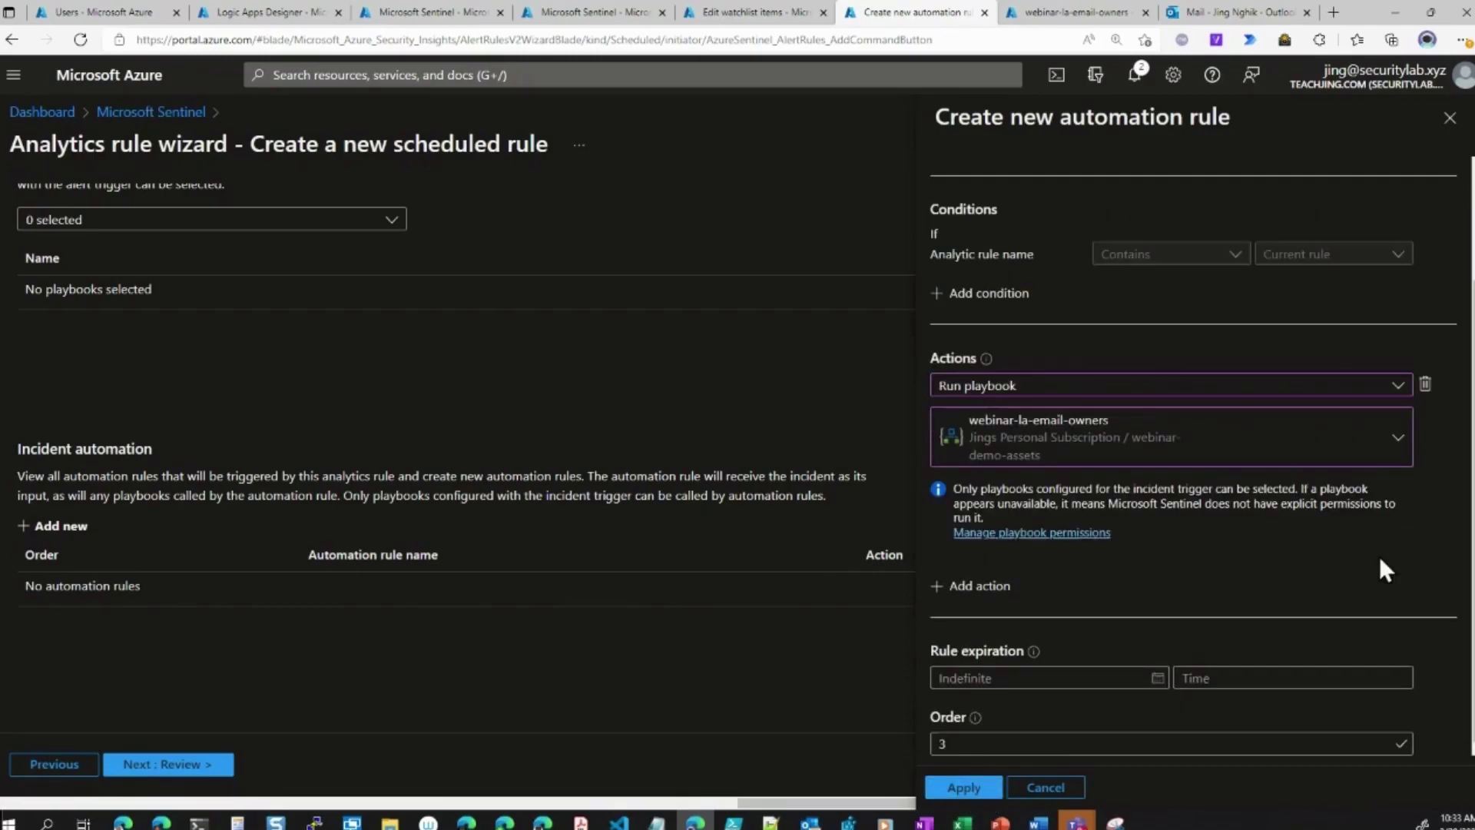
left_click(966, 787)
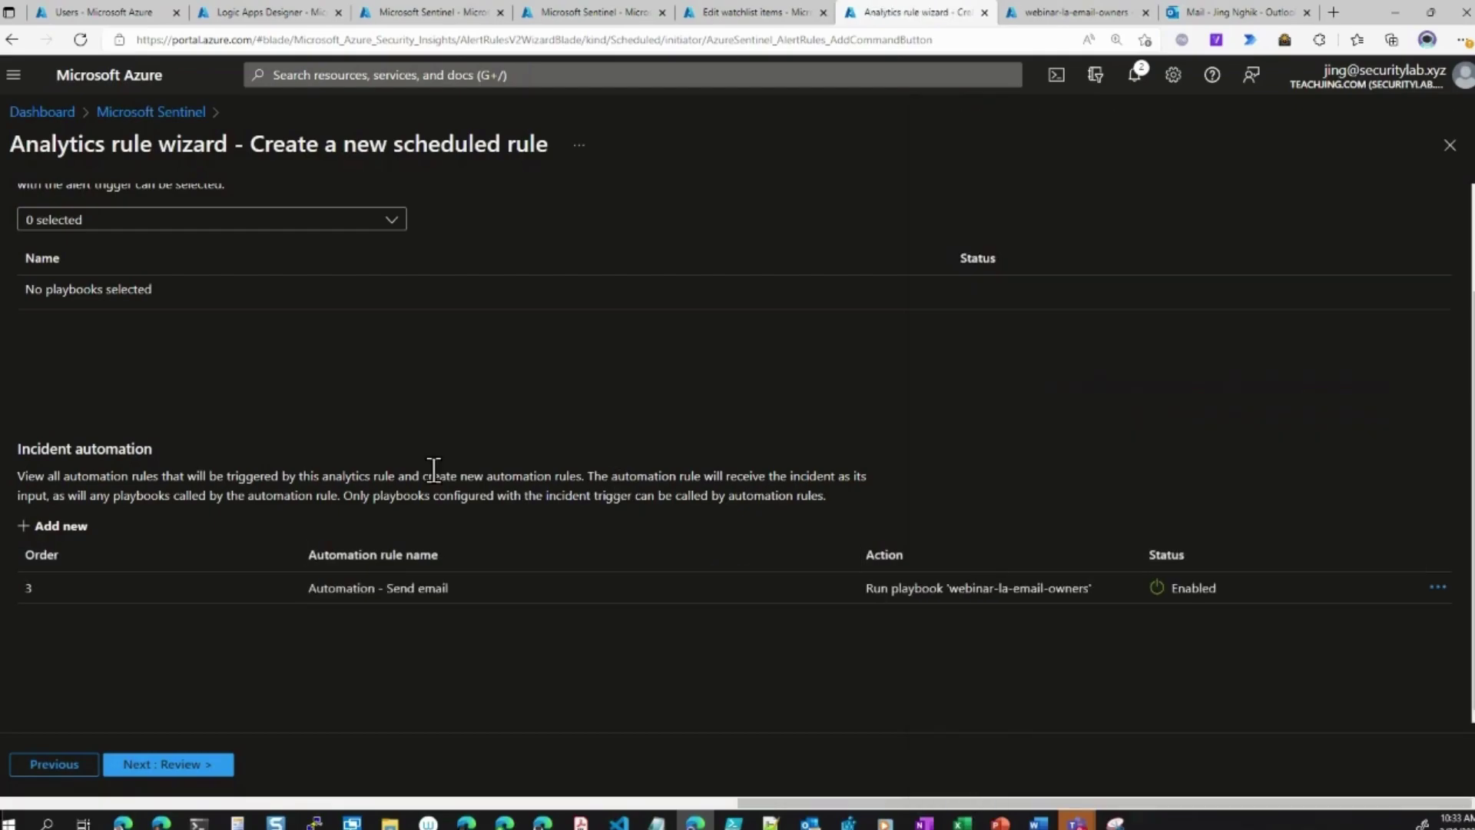
Advance the scheduled rule to the Review and create step for validation
left_click(191, 768)
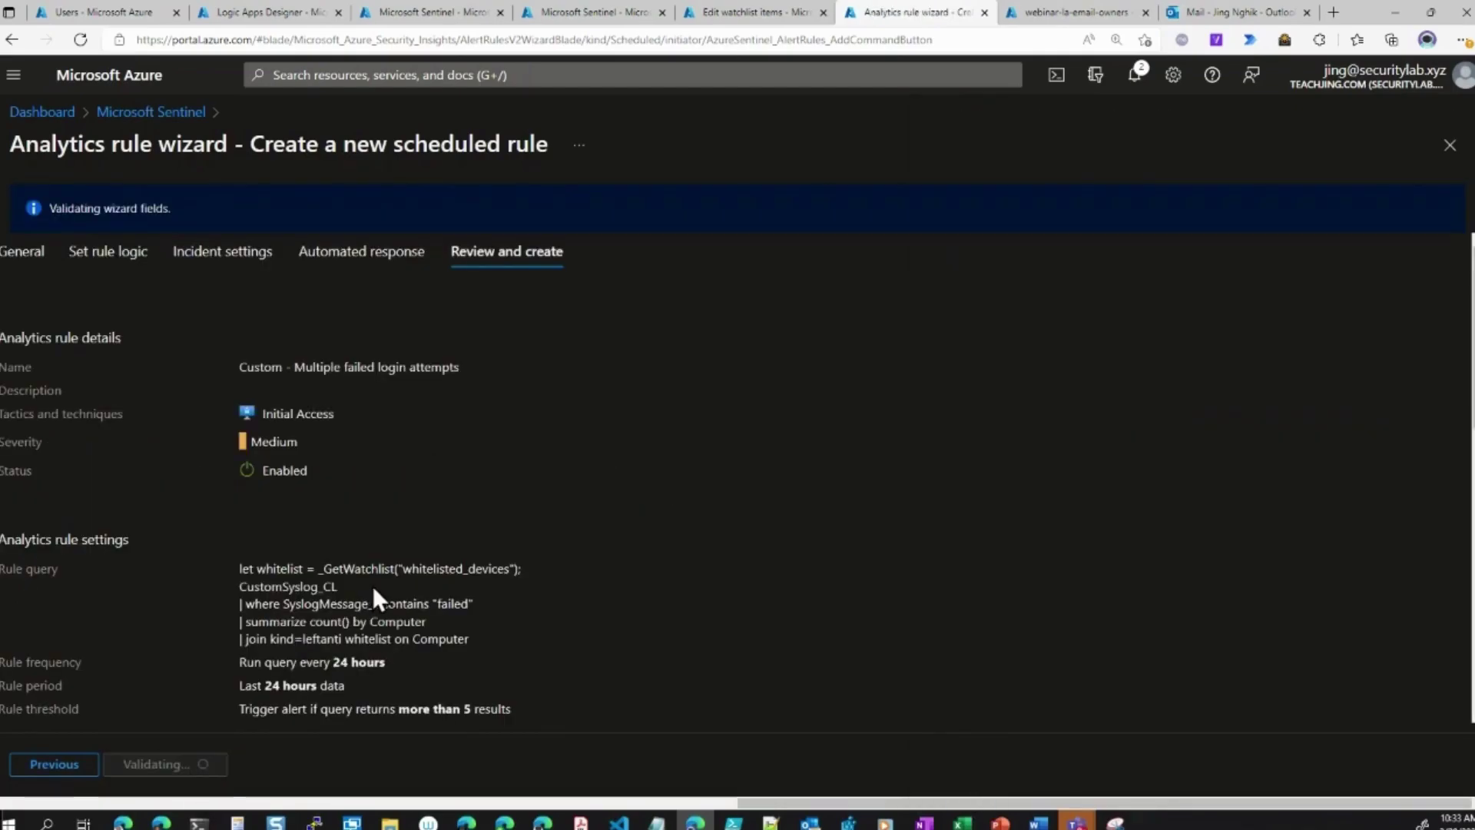